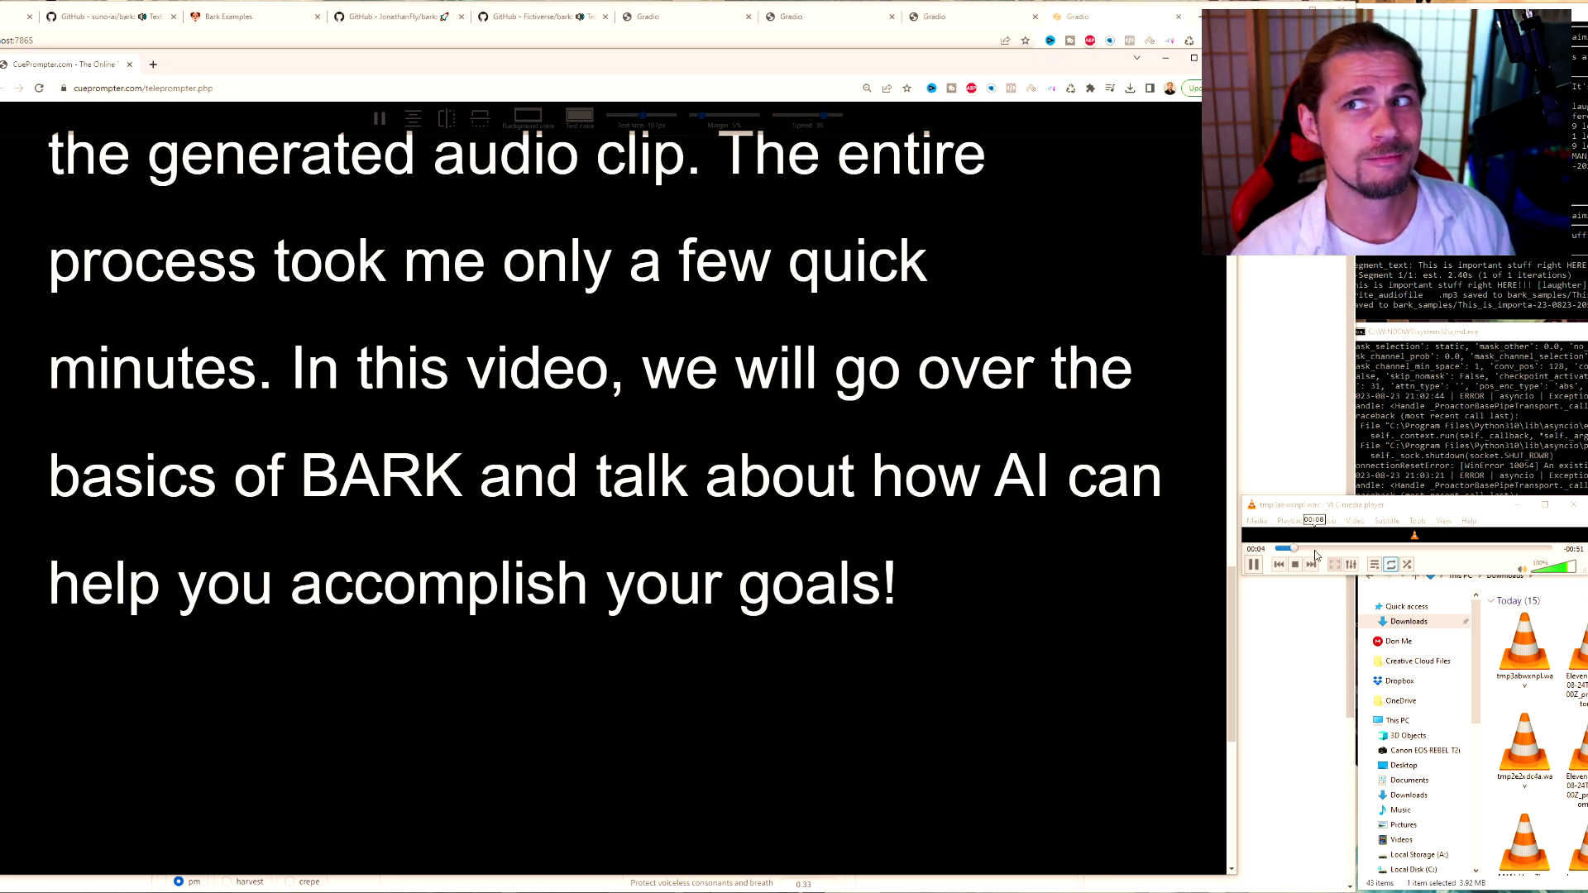
Replay the generated bark_samples clip in VLC and bring Bark's GitHub README forward.
left_click(1272, 555)
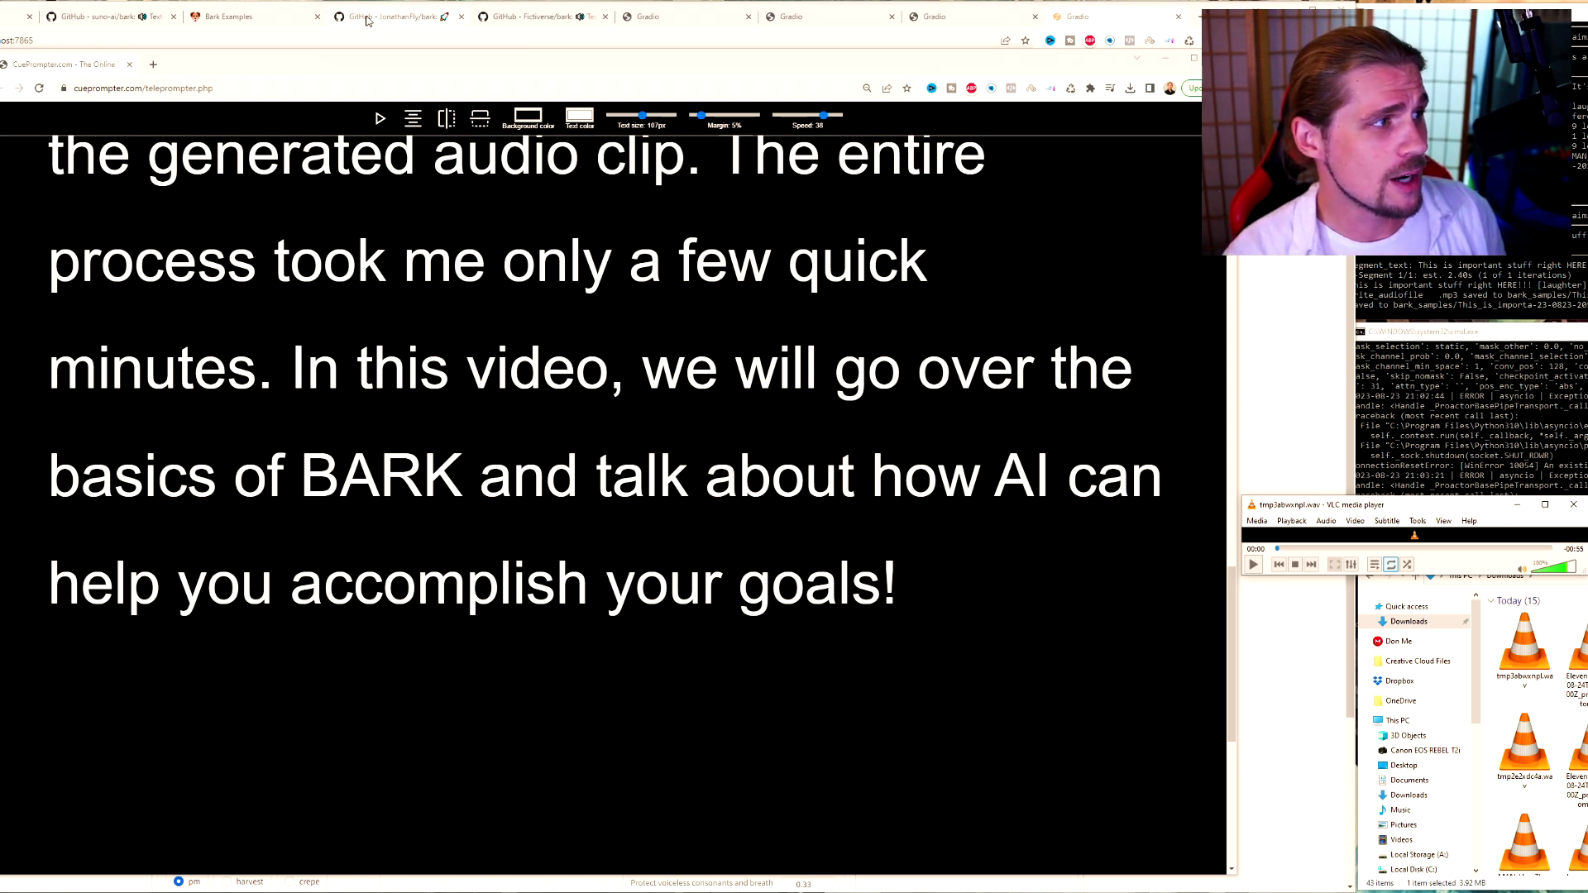
left_click(102, 24)
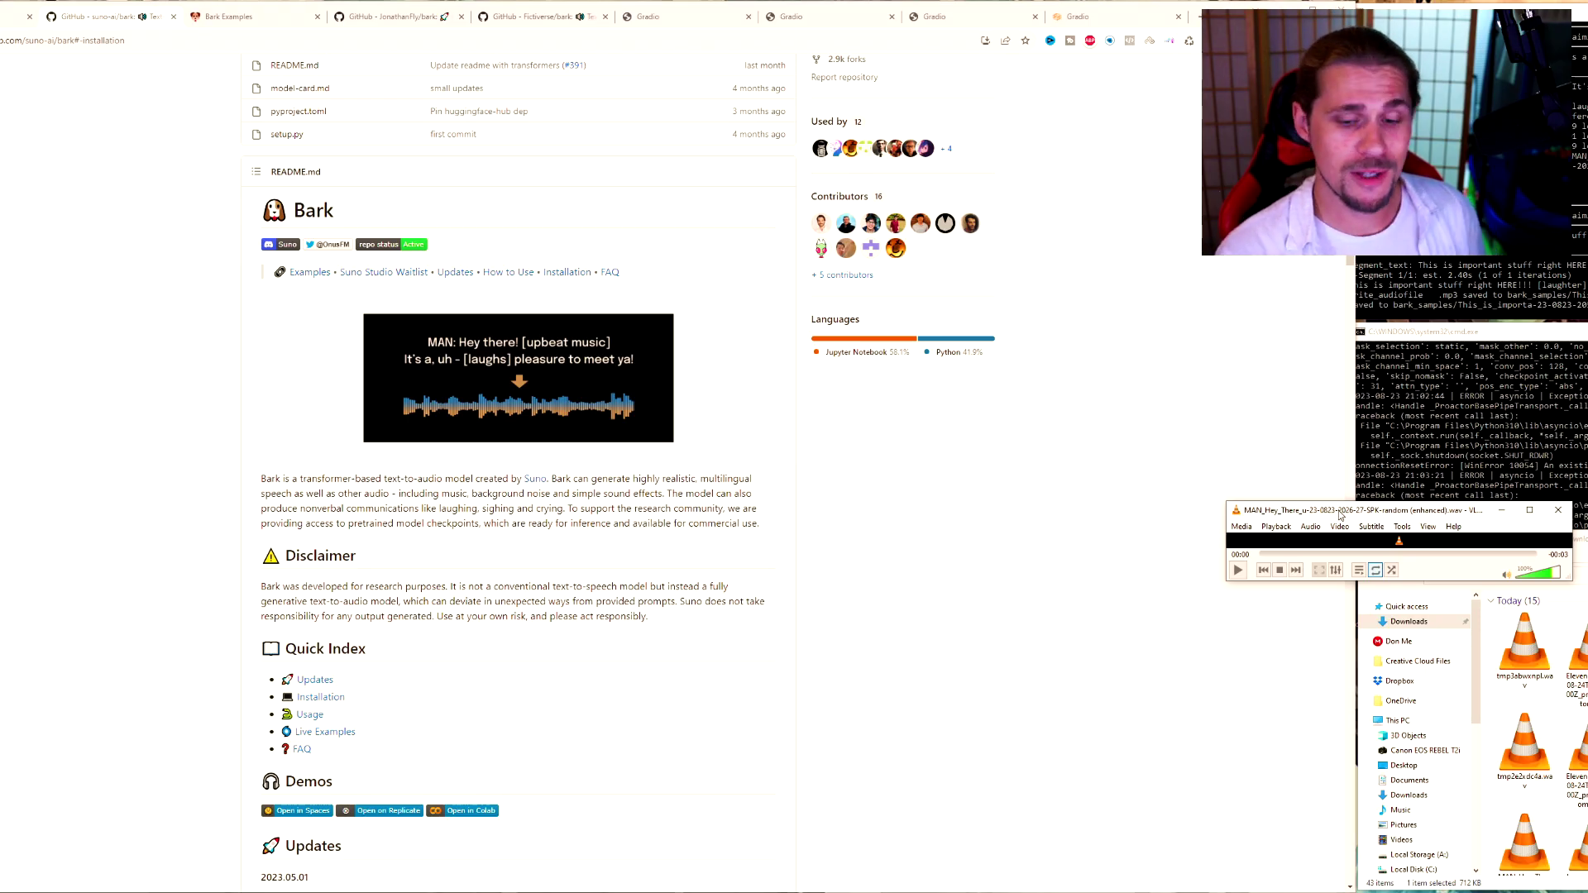
scroll(1173, 583, "down", 8)
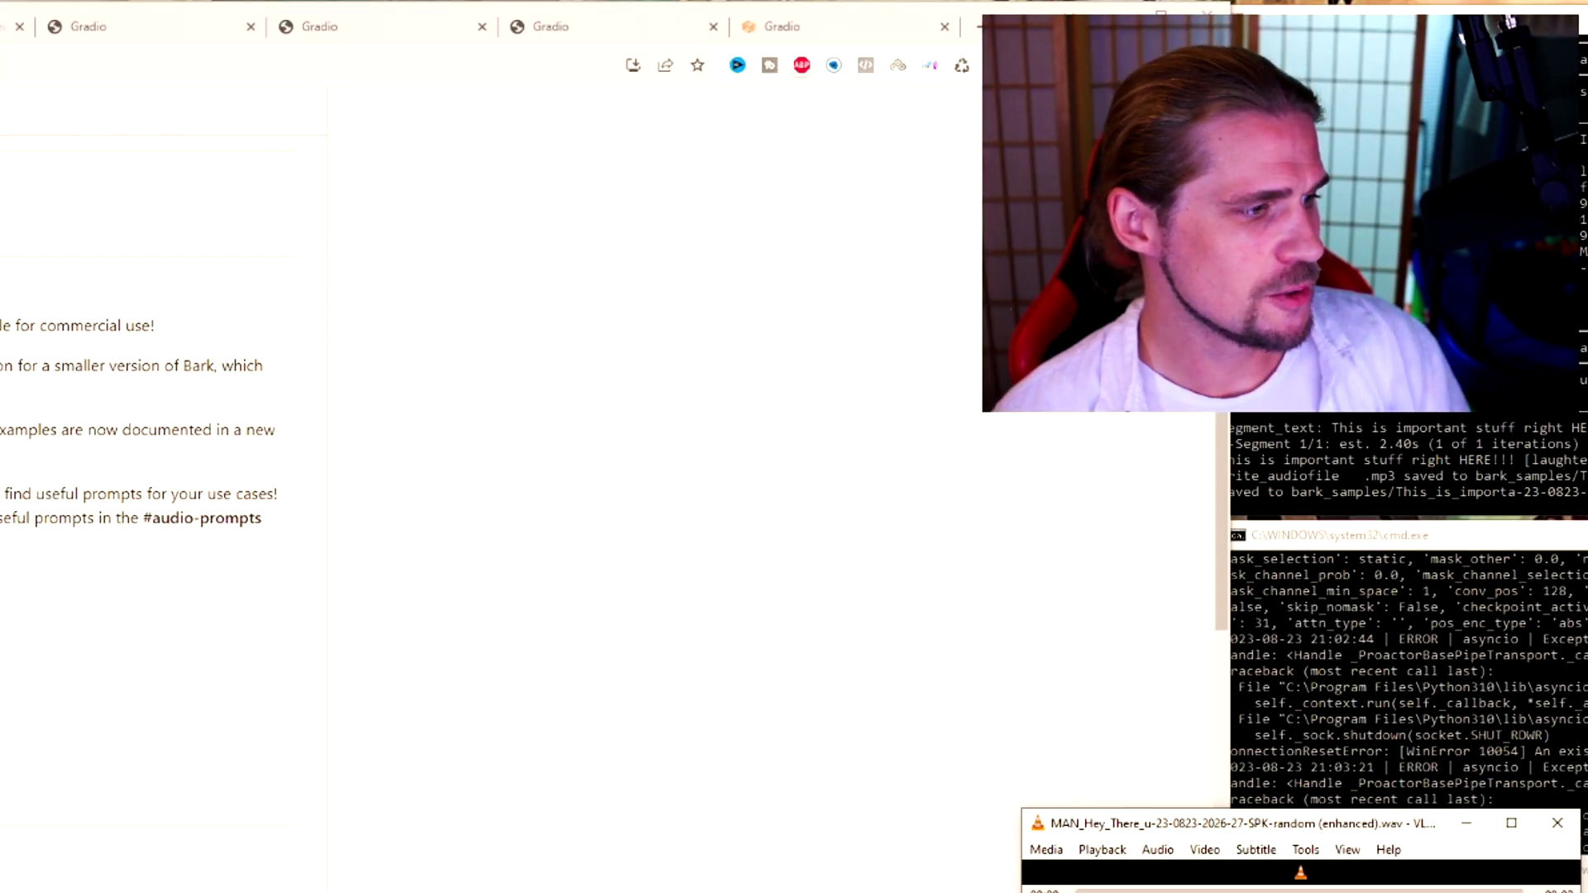
scroll(561, 502, "up", 8)
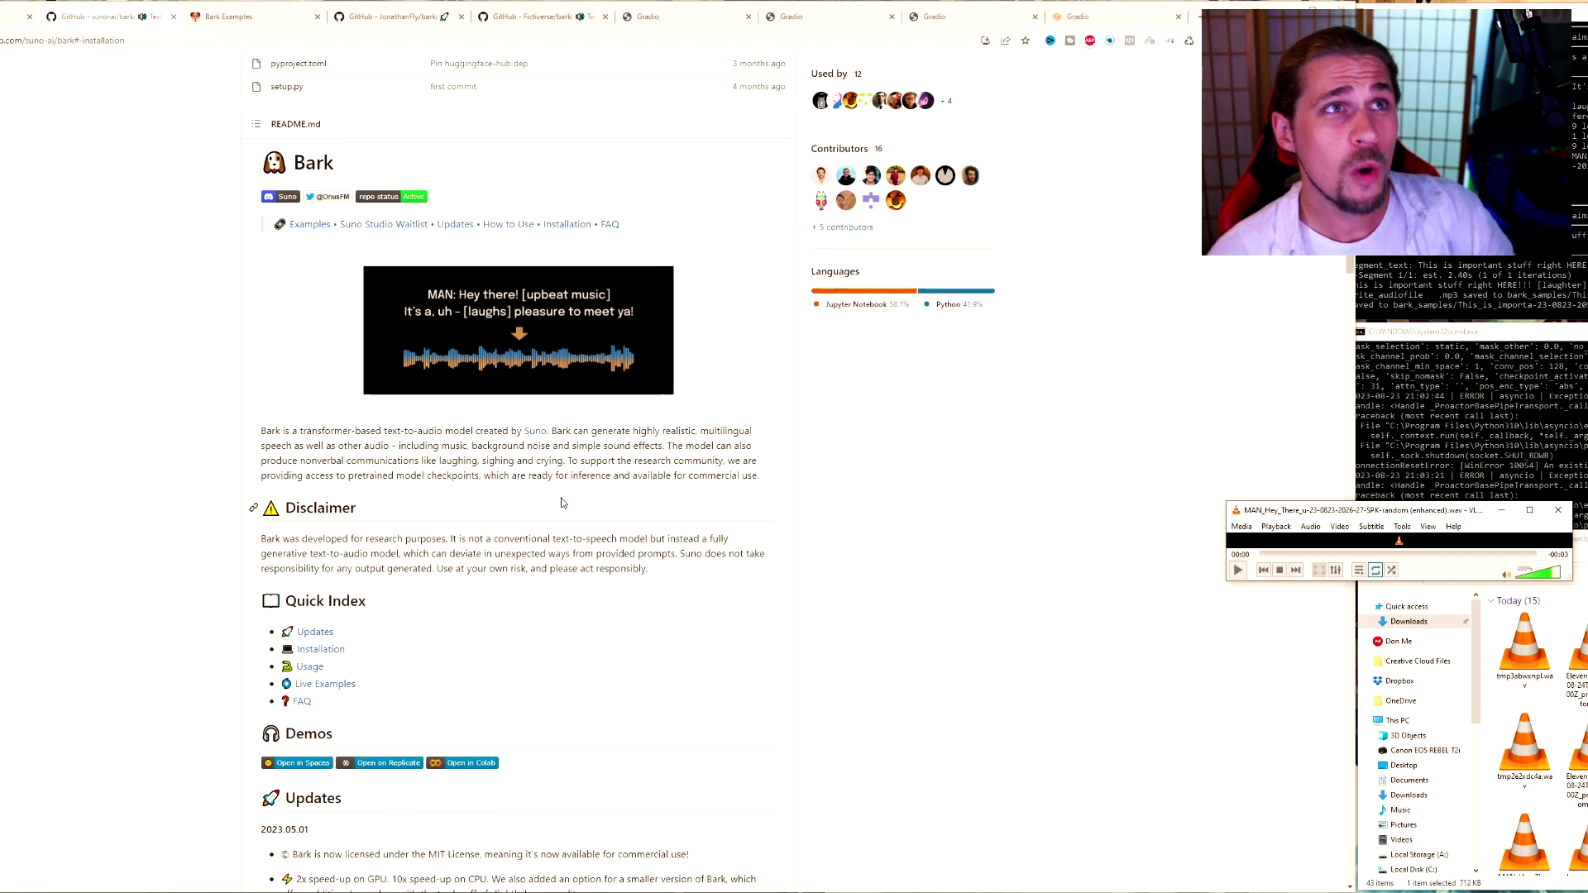
scroll(561, 502, "up", 1)
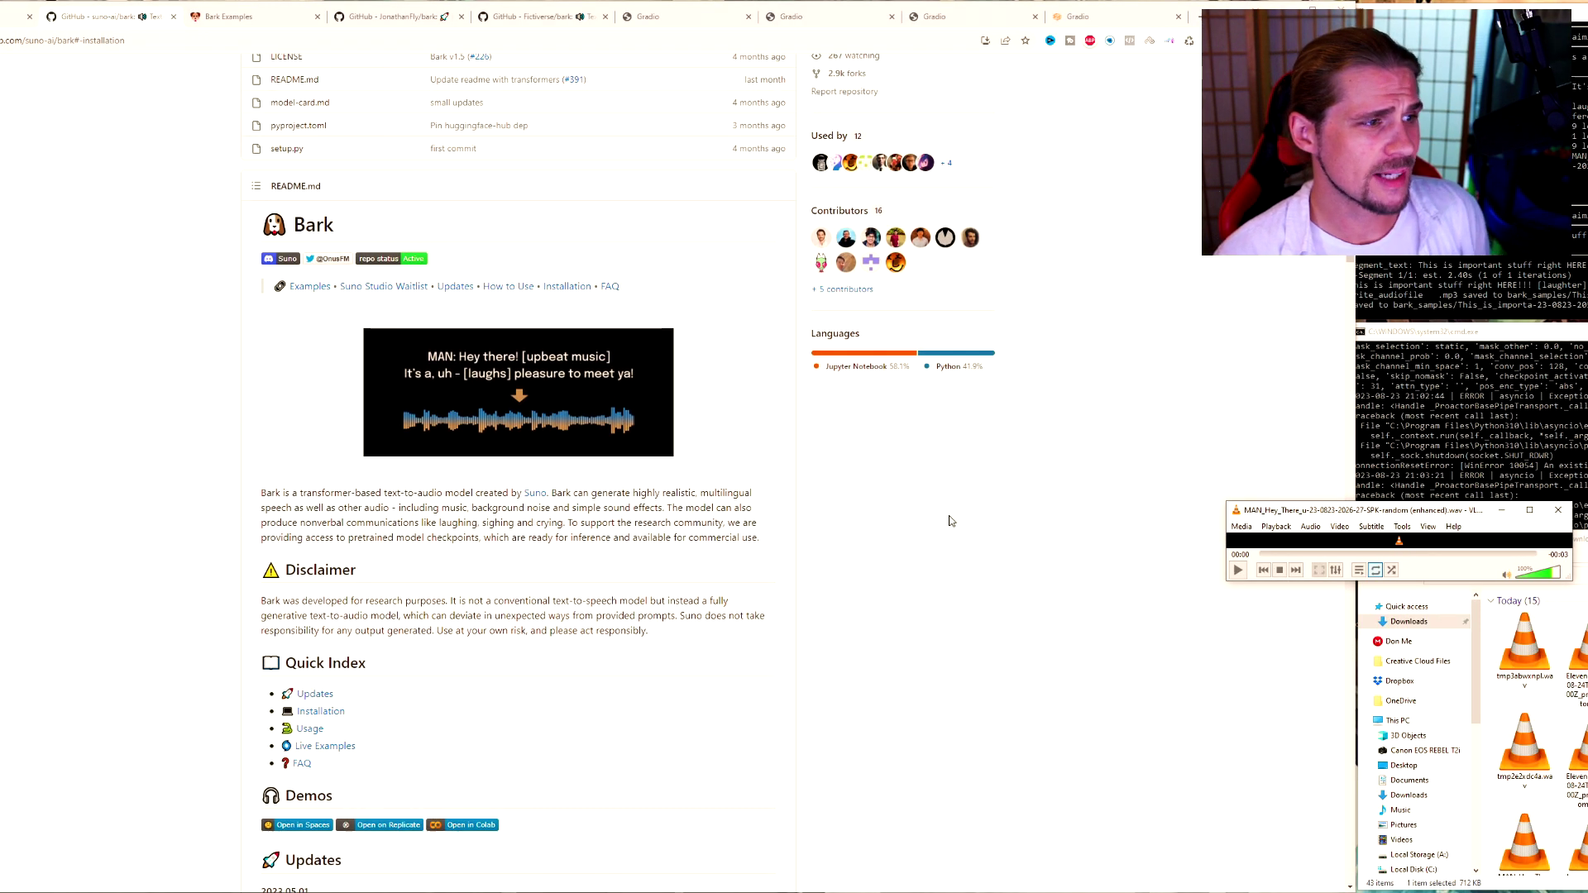
Replay the enhanced wav, play the original MAN_Hey_There mp3, then open Bark's Examples page.
left_click(1238, 571)
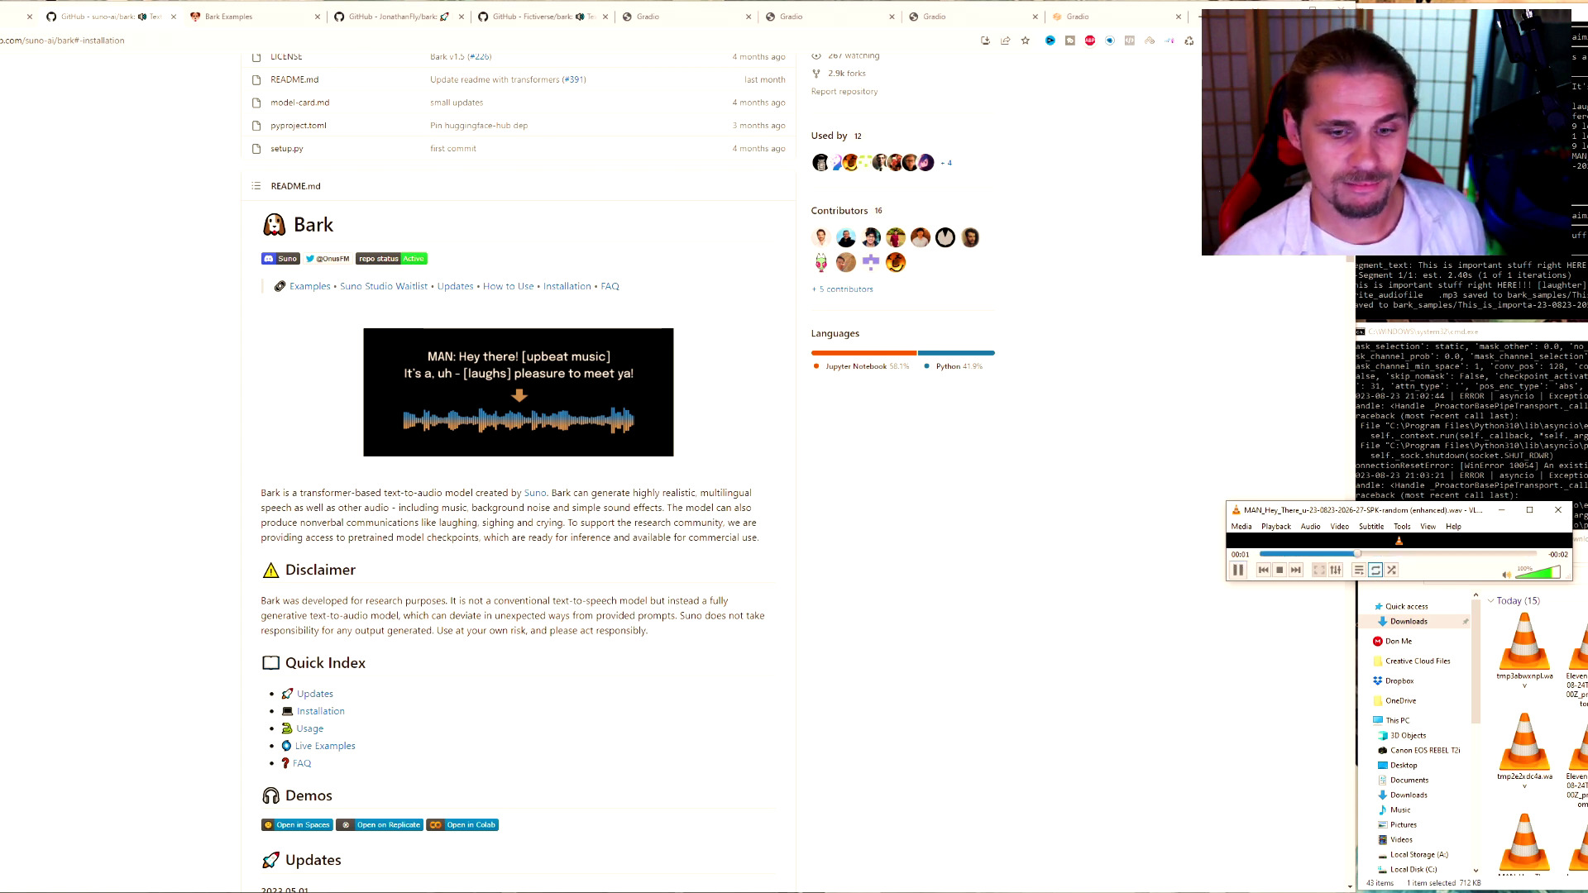
scroll(1530, 727, "down", 1)
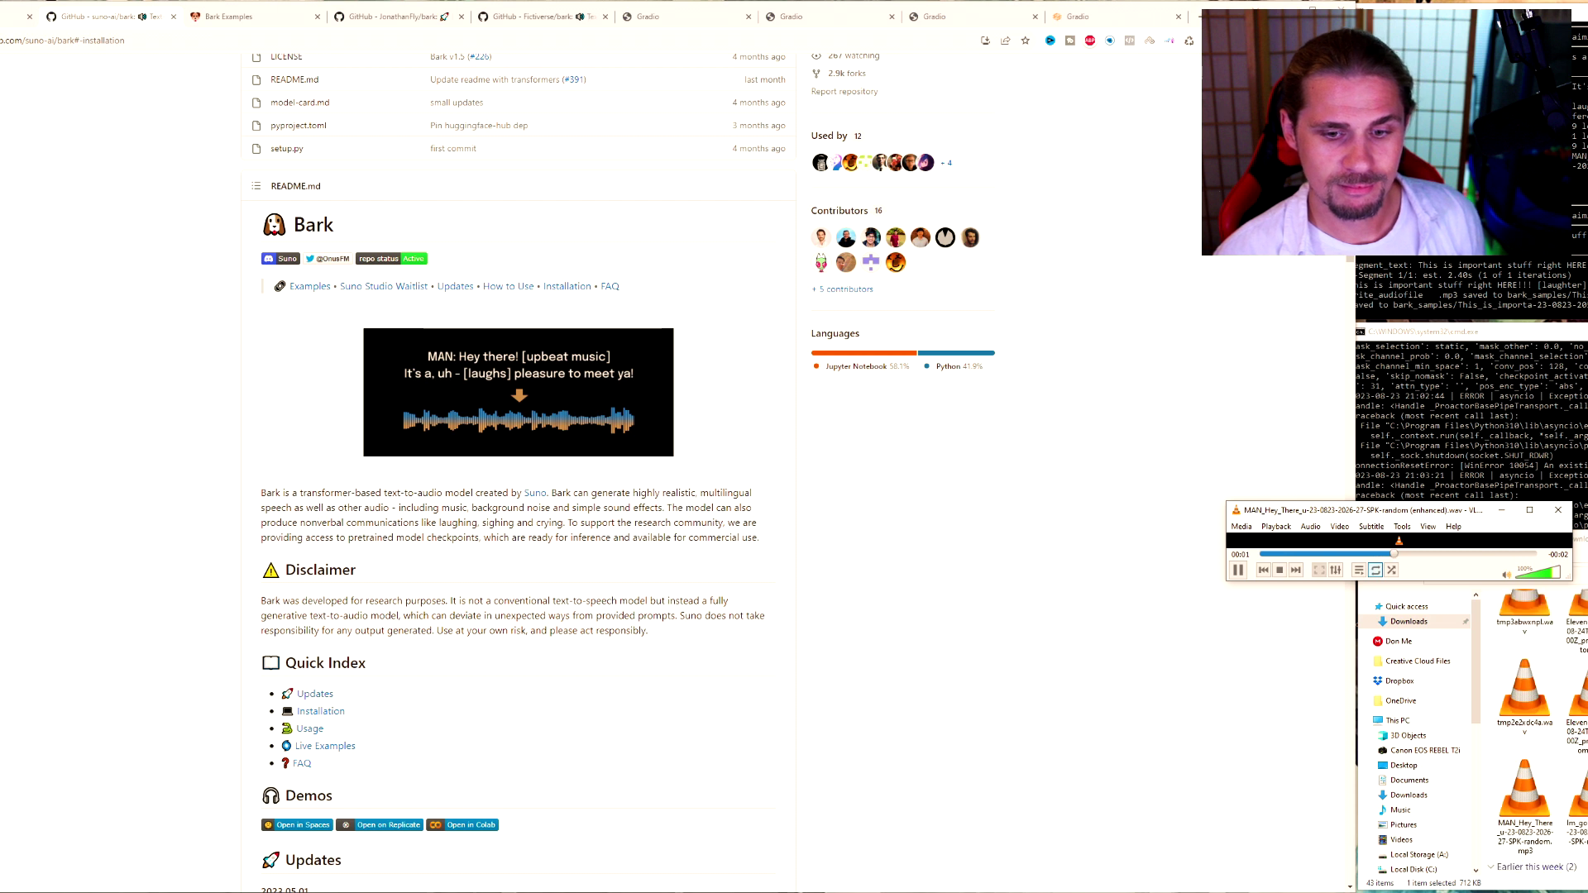
double_click(1528, 802)
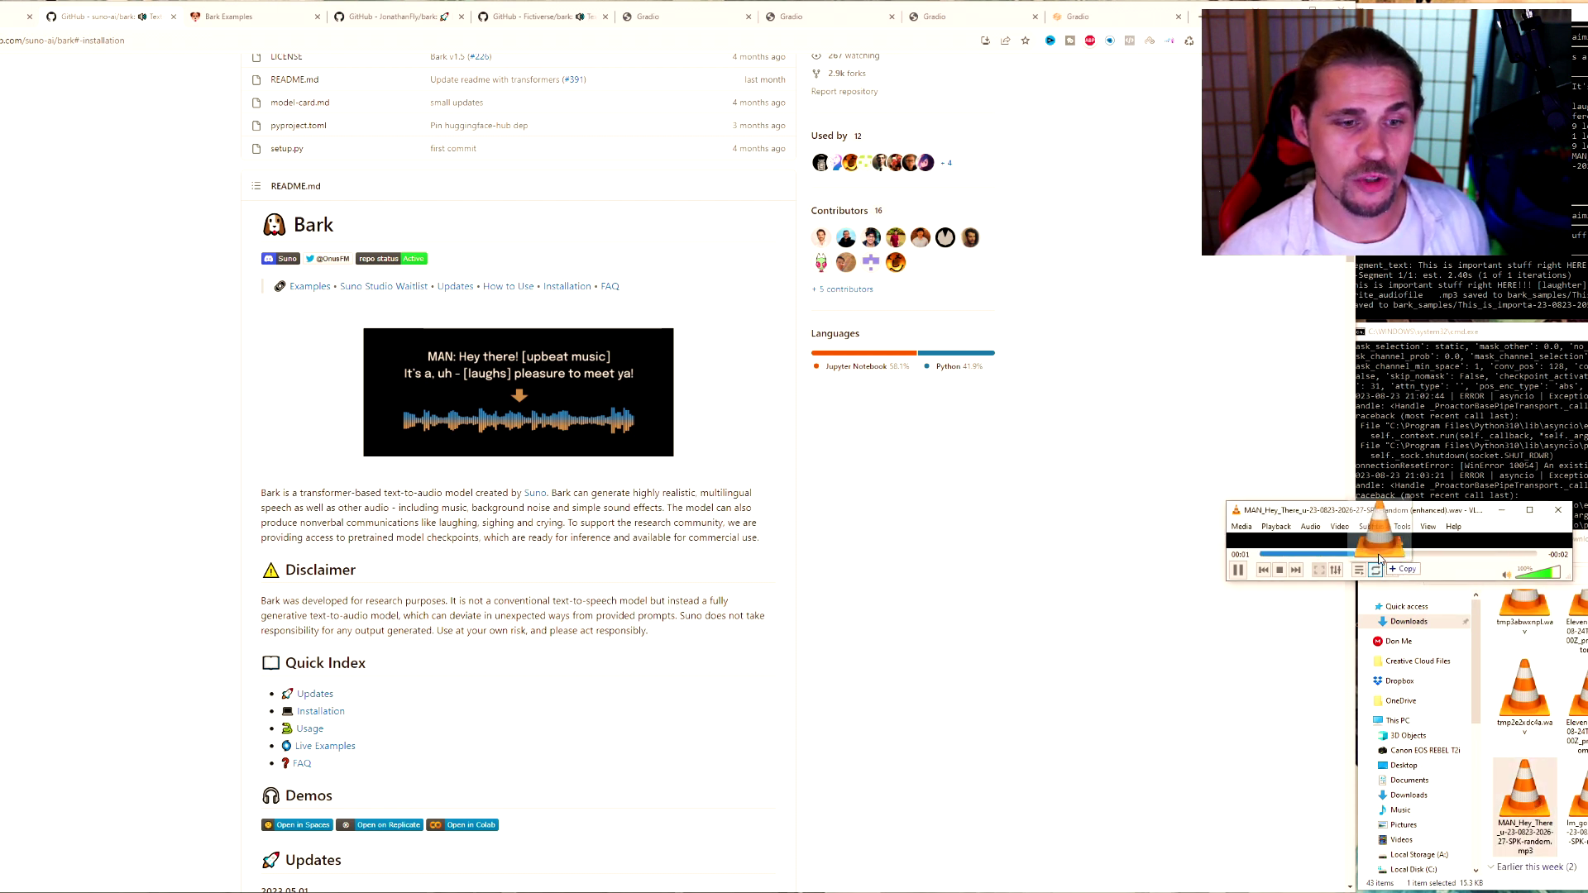
left_click(1239, 571)
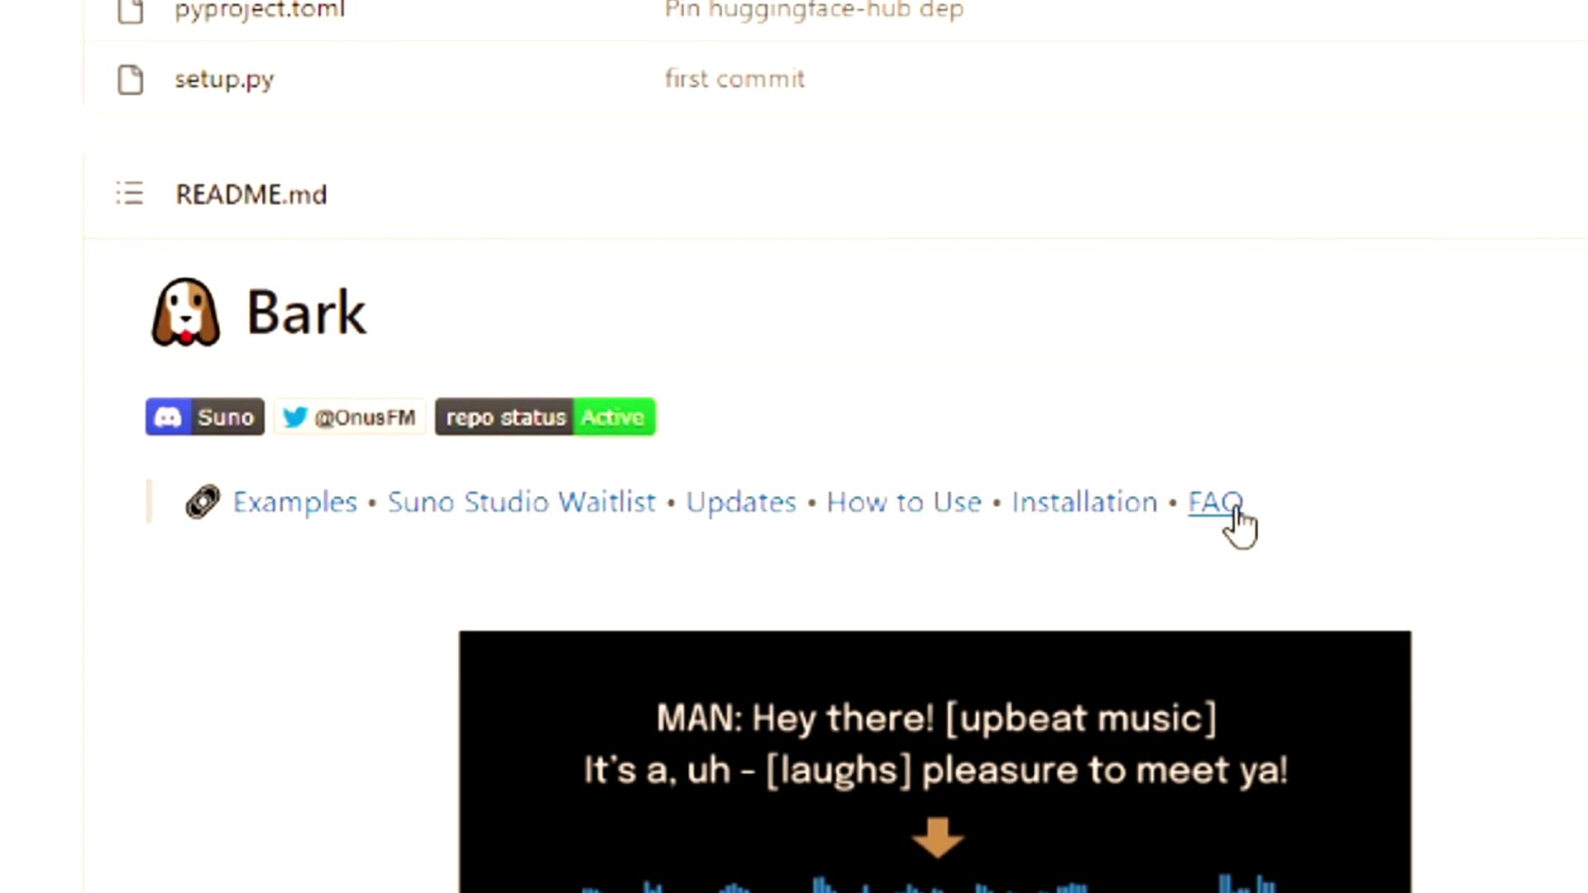
left_click(281, 511)
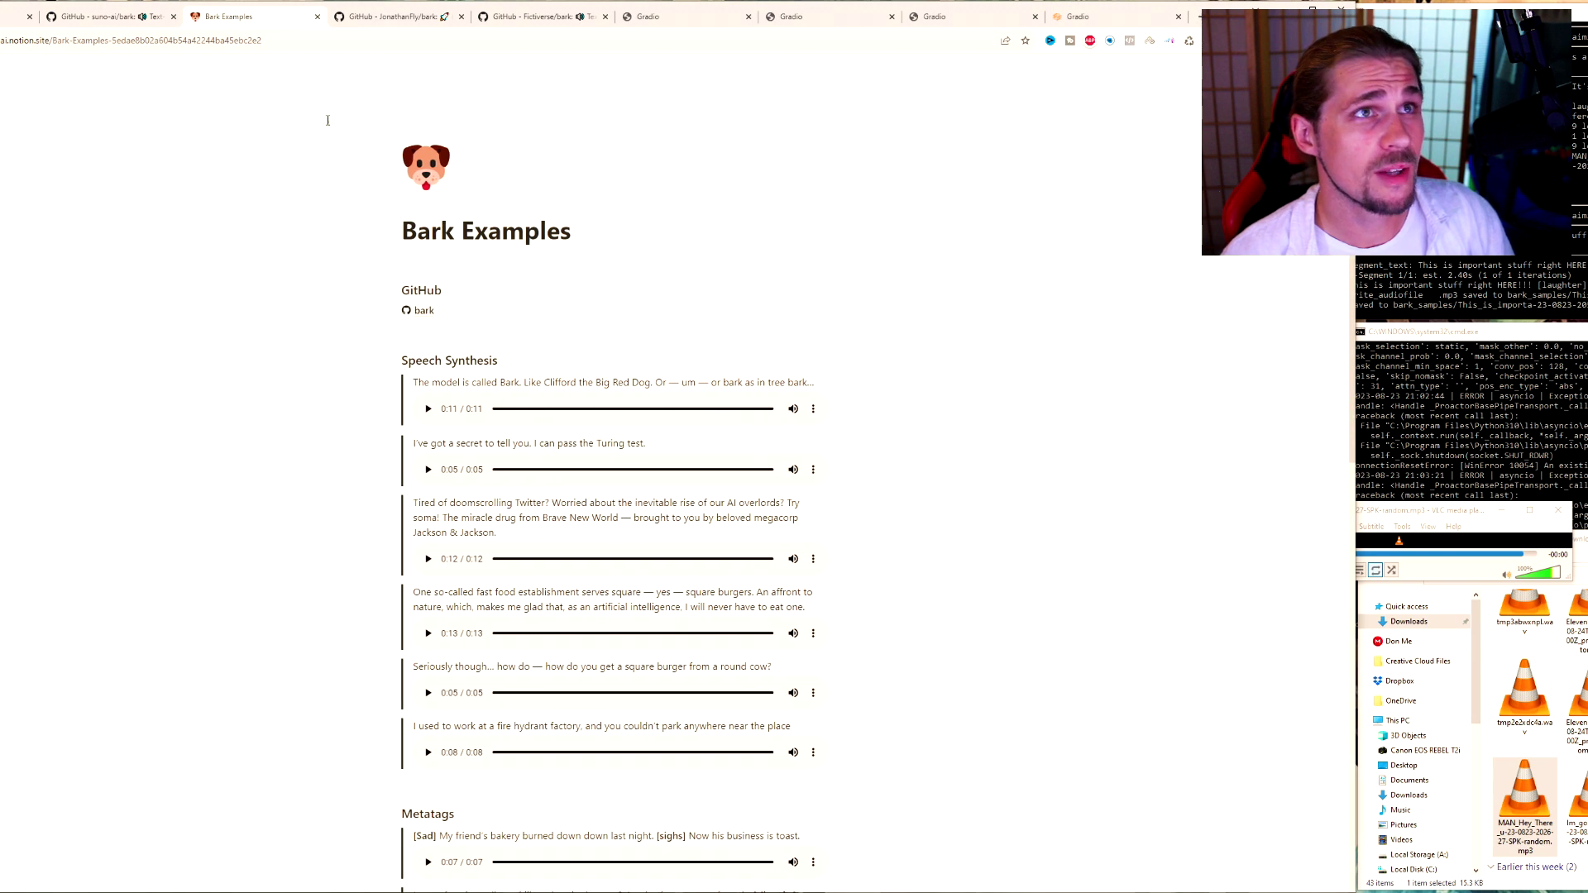
Play the first three Speech Synthesis samples, including the Turing test and soma advertisement examples.
scroll(535, 262, "down", 2)
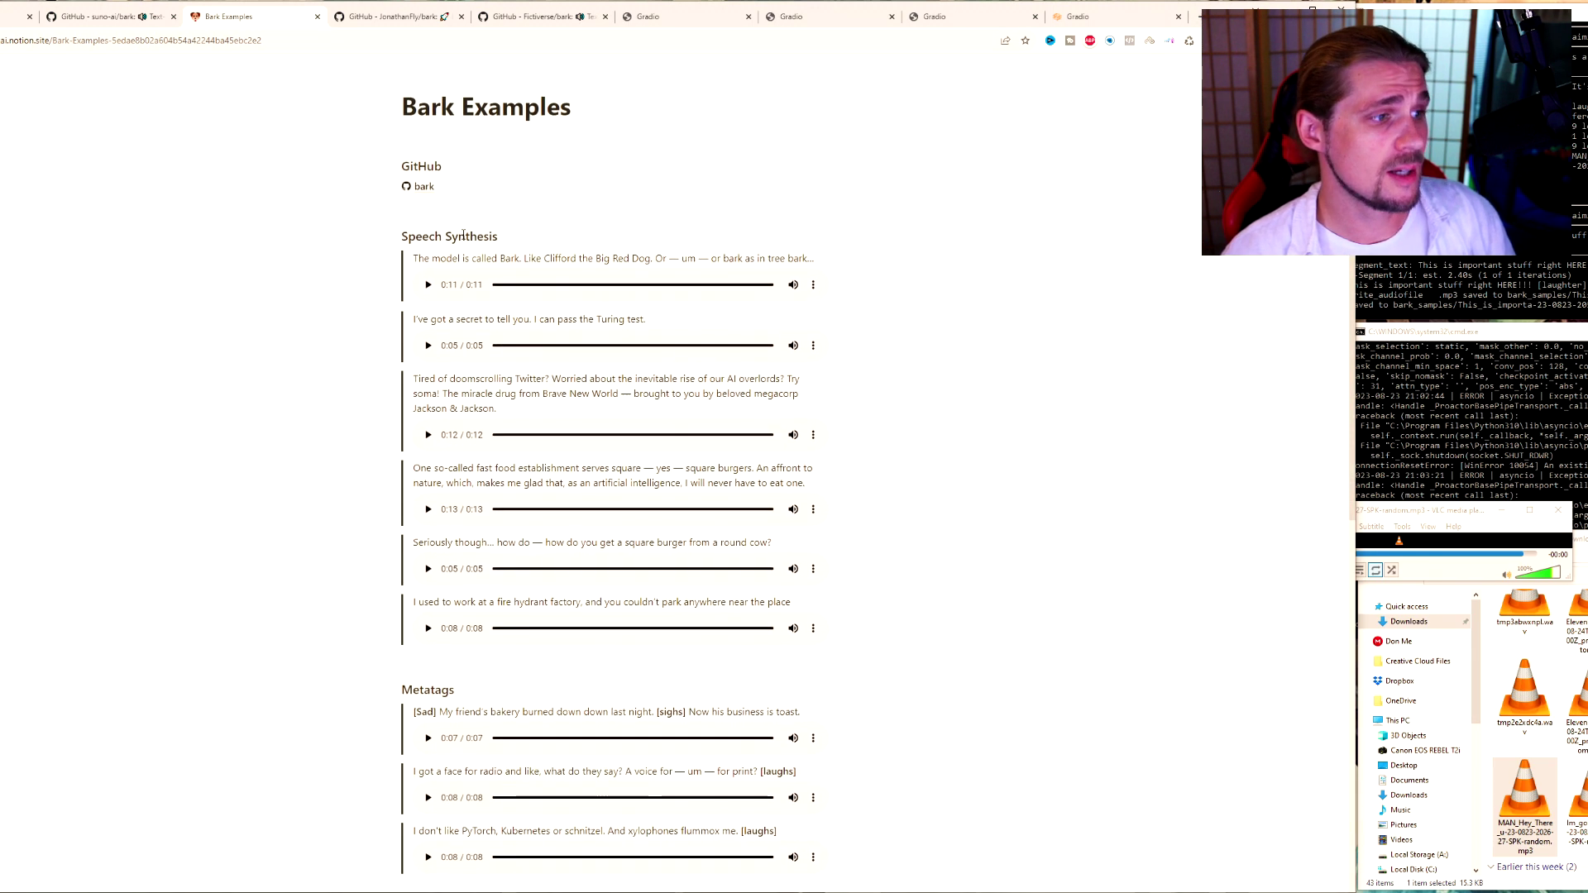
left_click(428, 285)
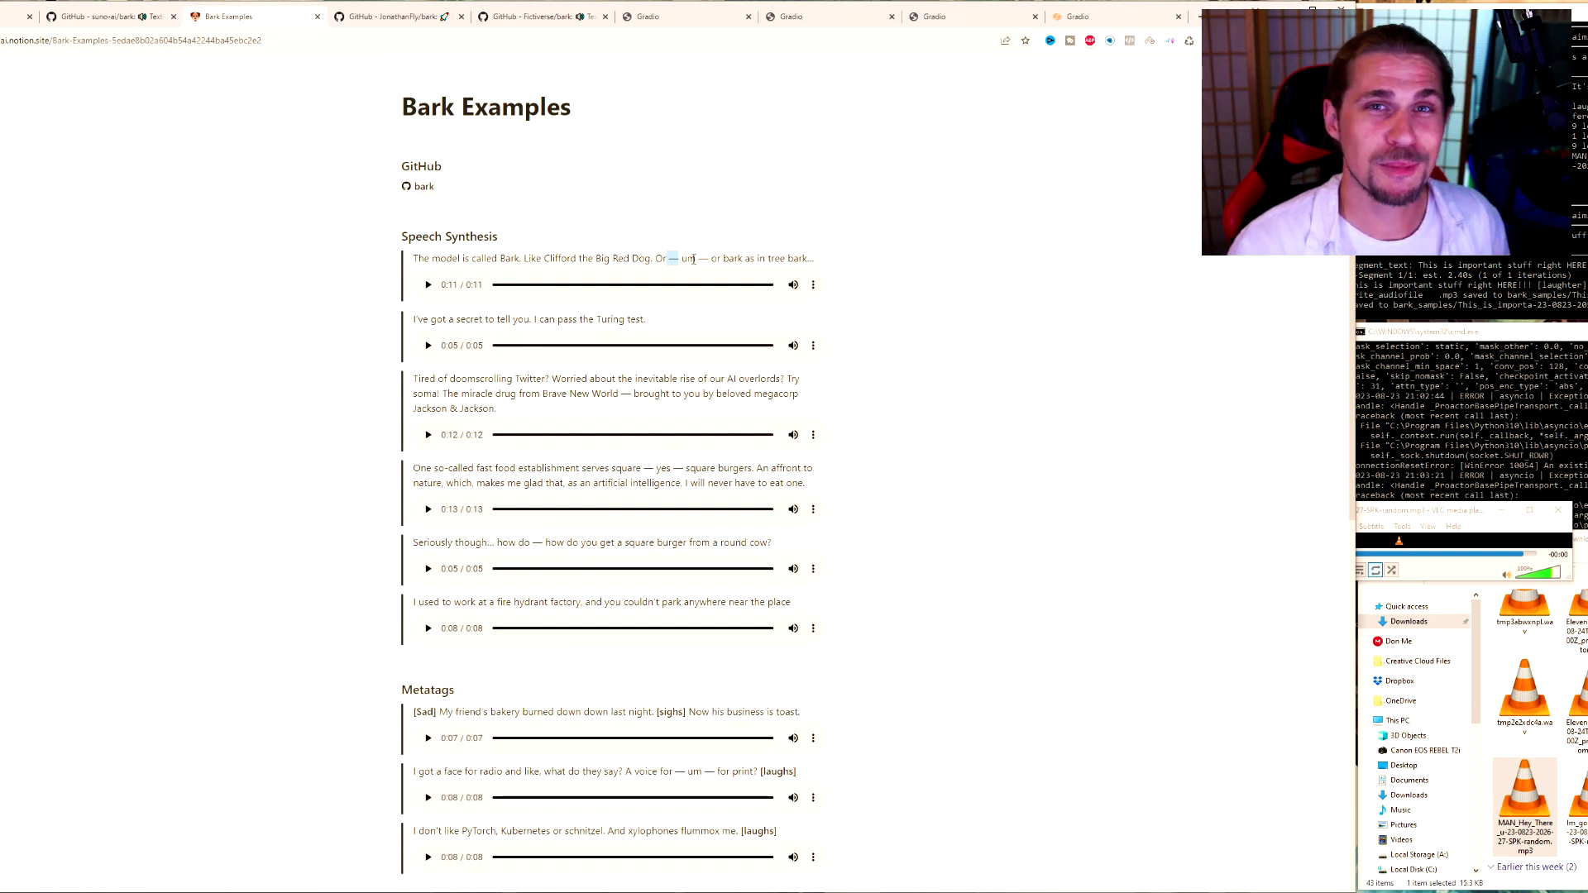
left_click(428, 347)
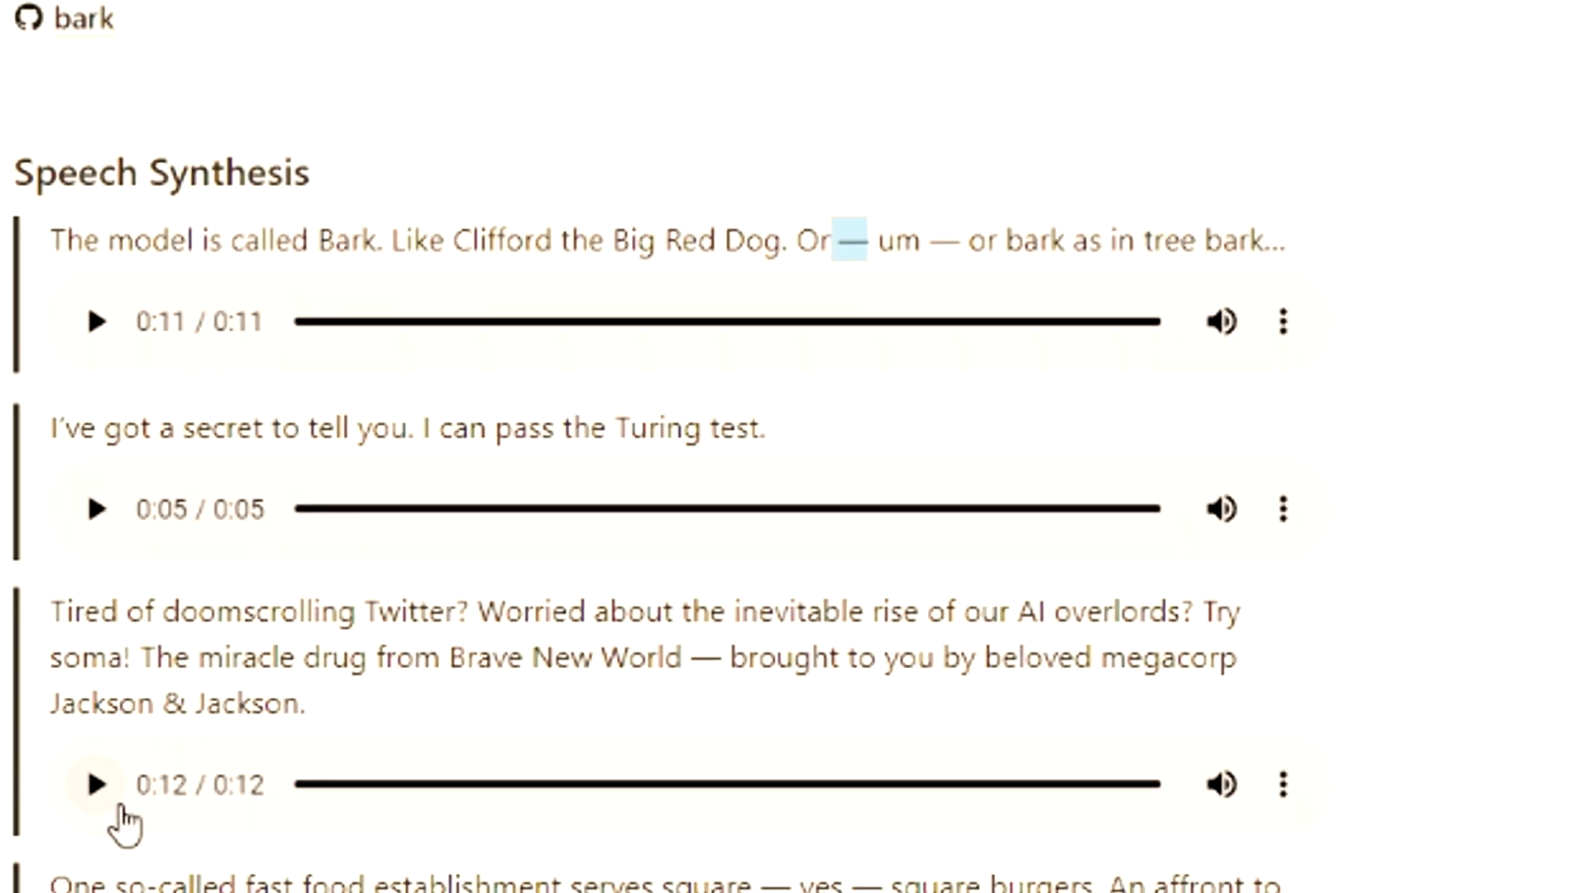
left_click(115, 803)
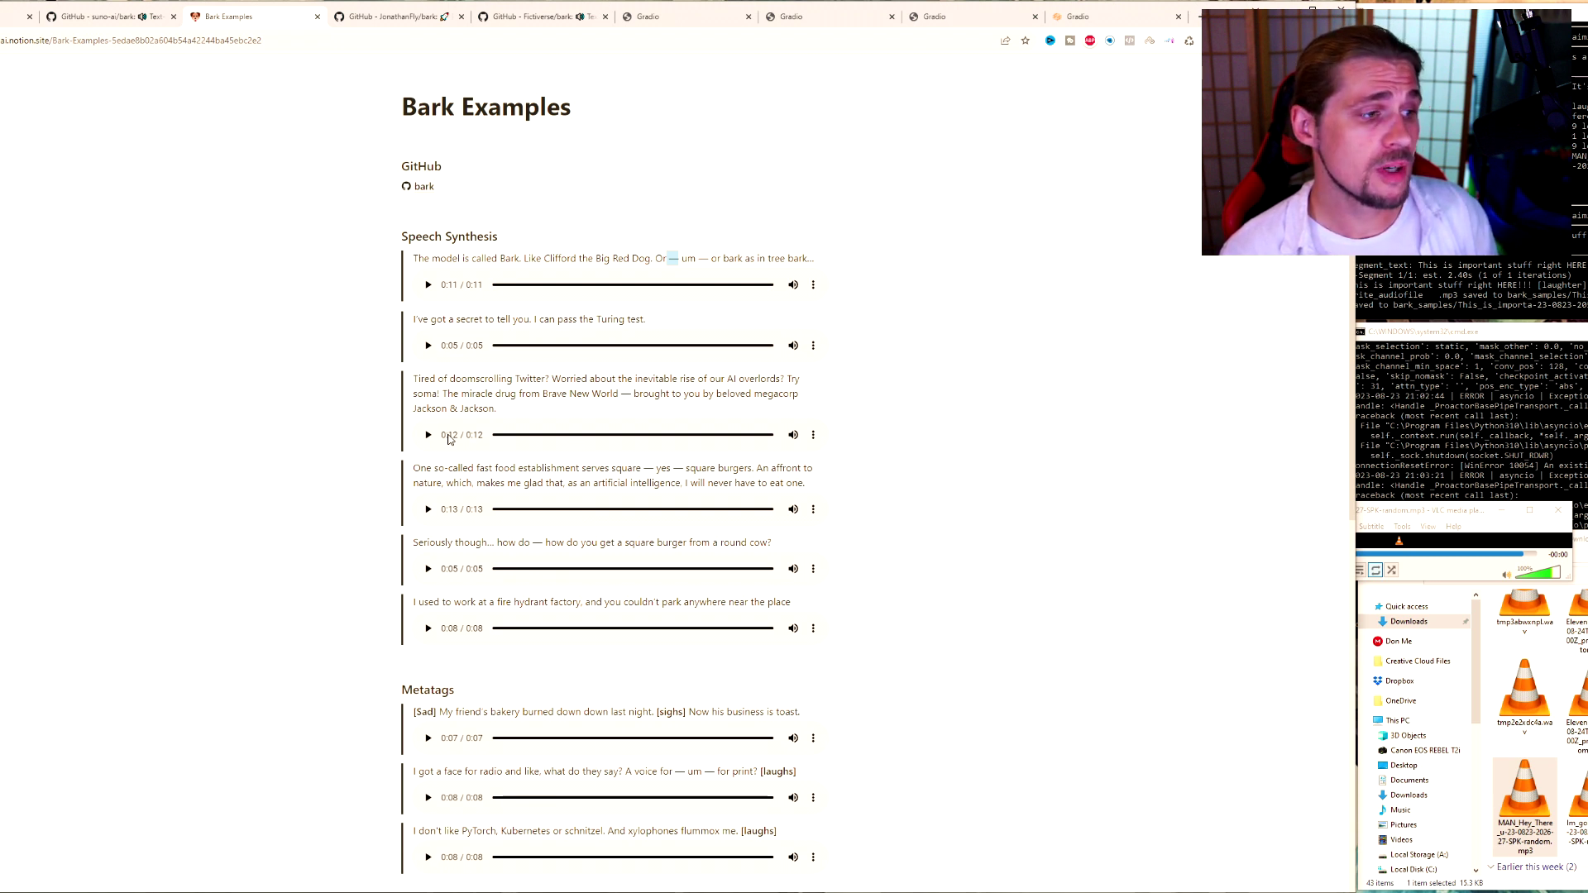
scroll(447, 438, "down", 4)
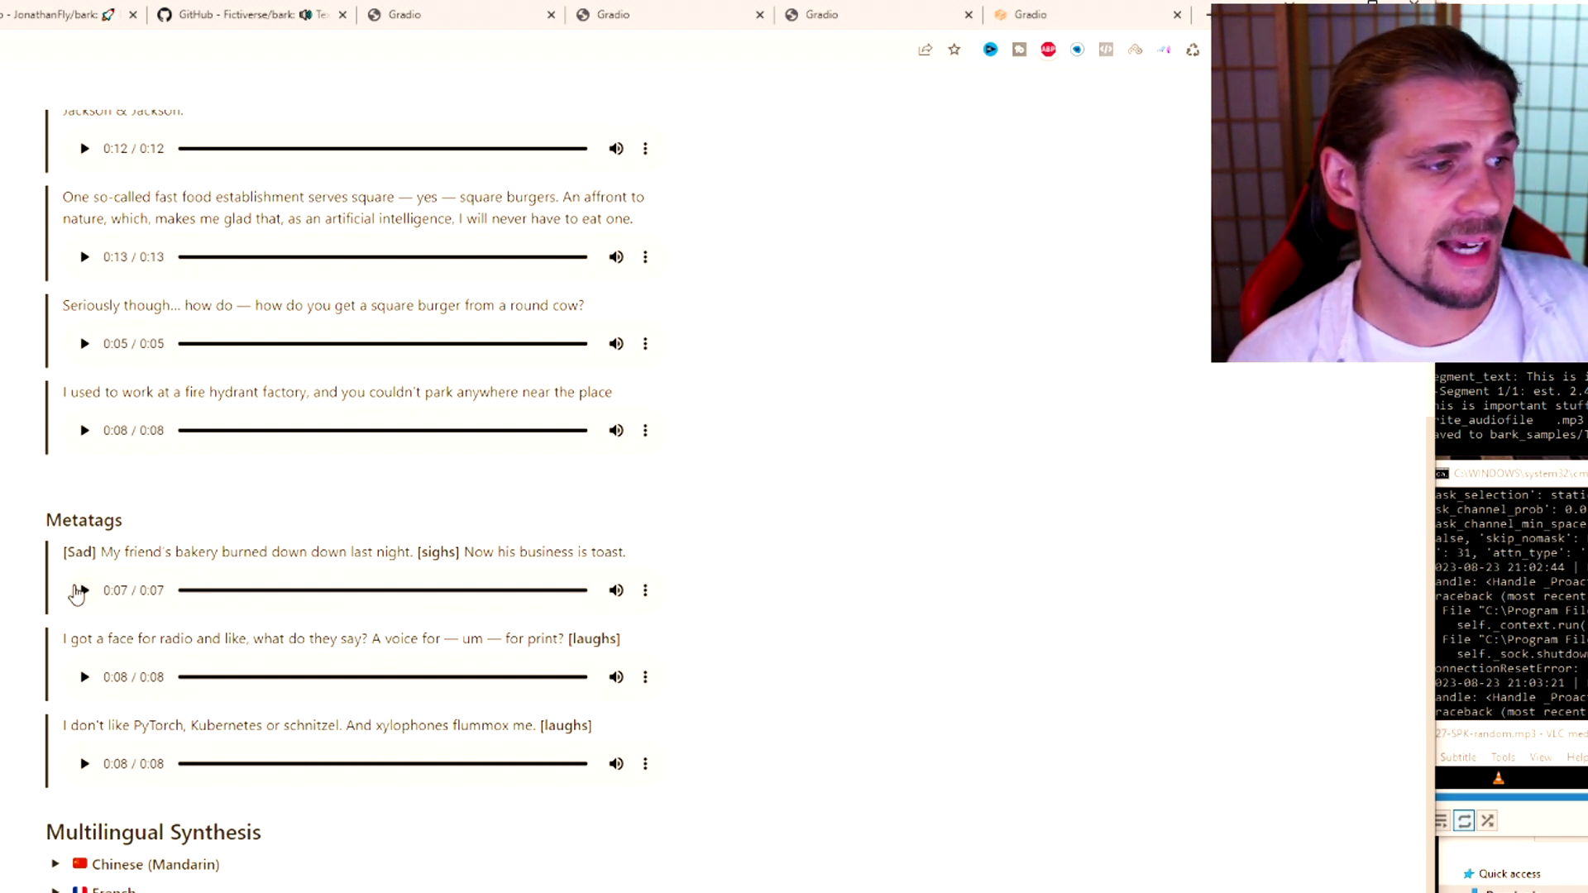
Play the Sad bakery and 'face for radio' Metatags samples.
left_click(85, 590)
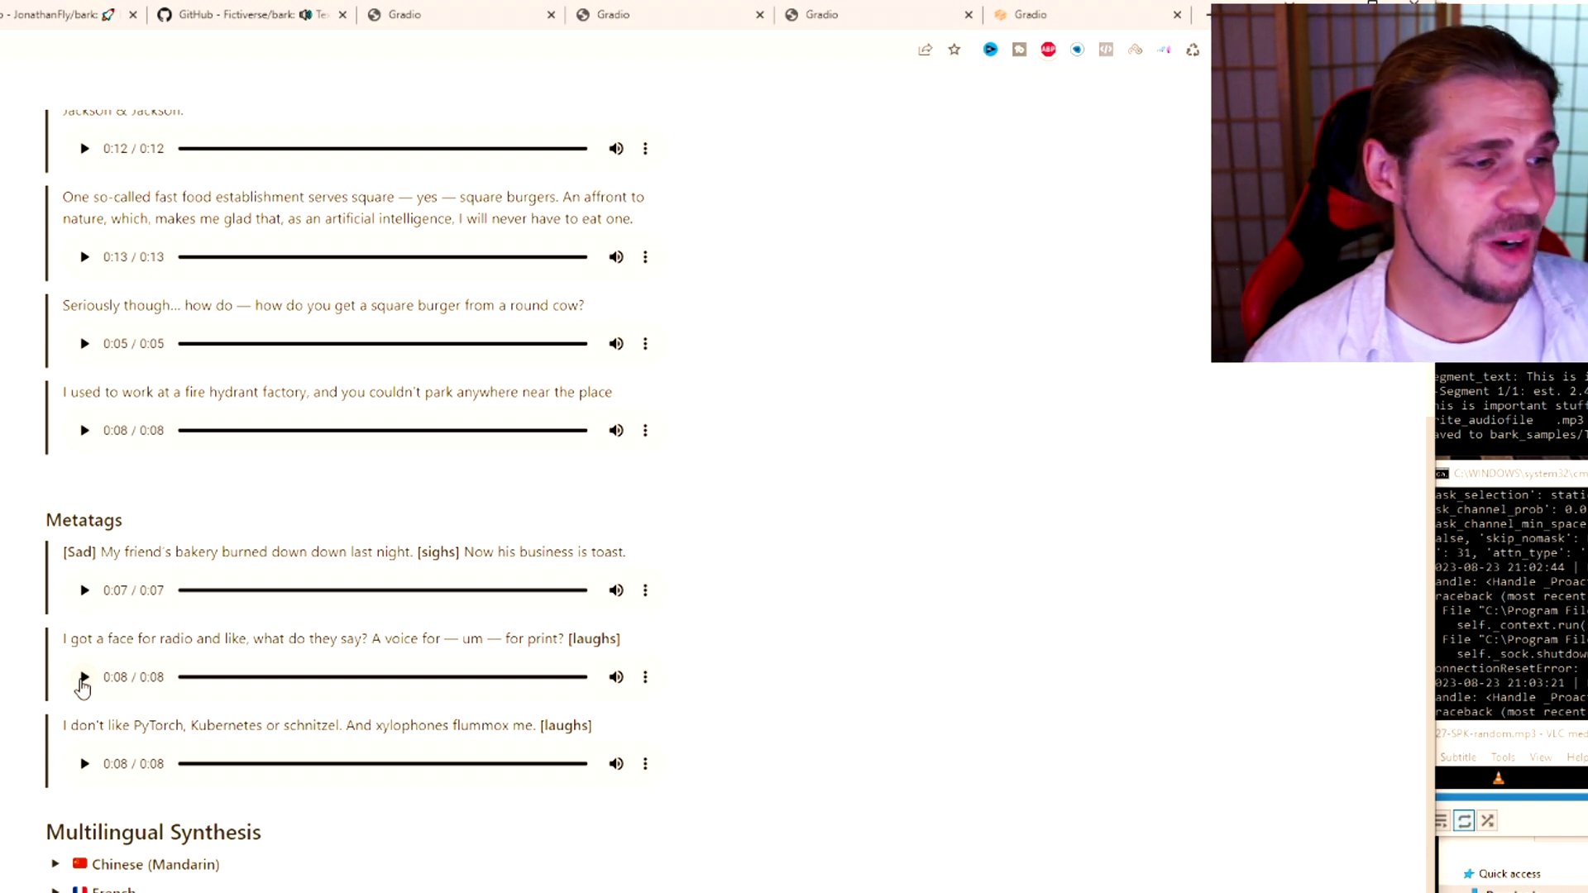
left_click(84, 678)
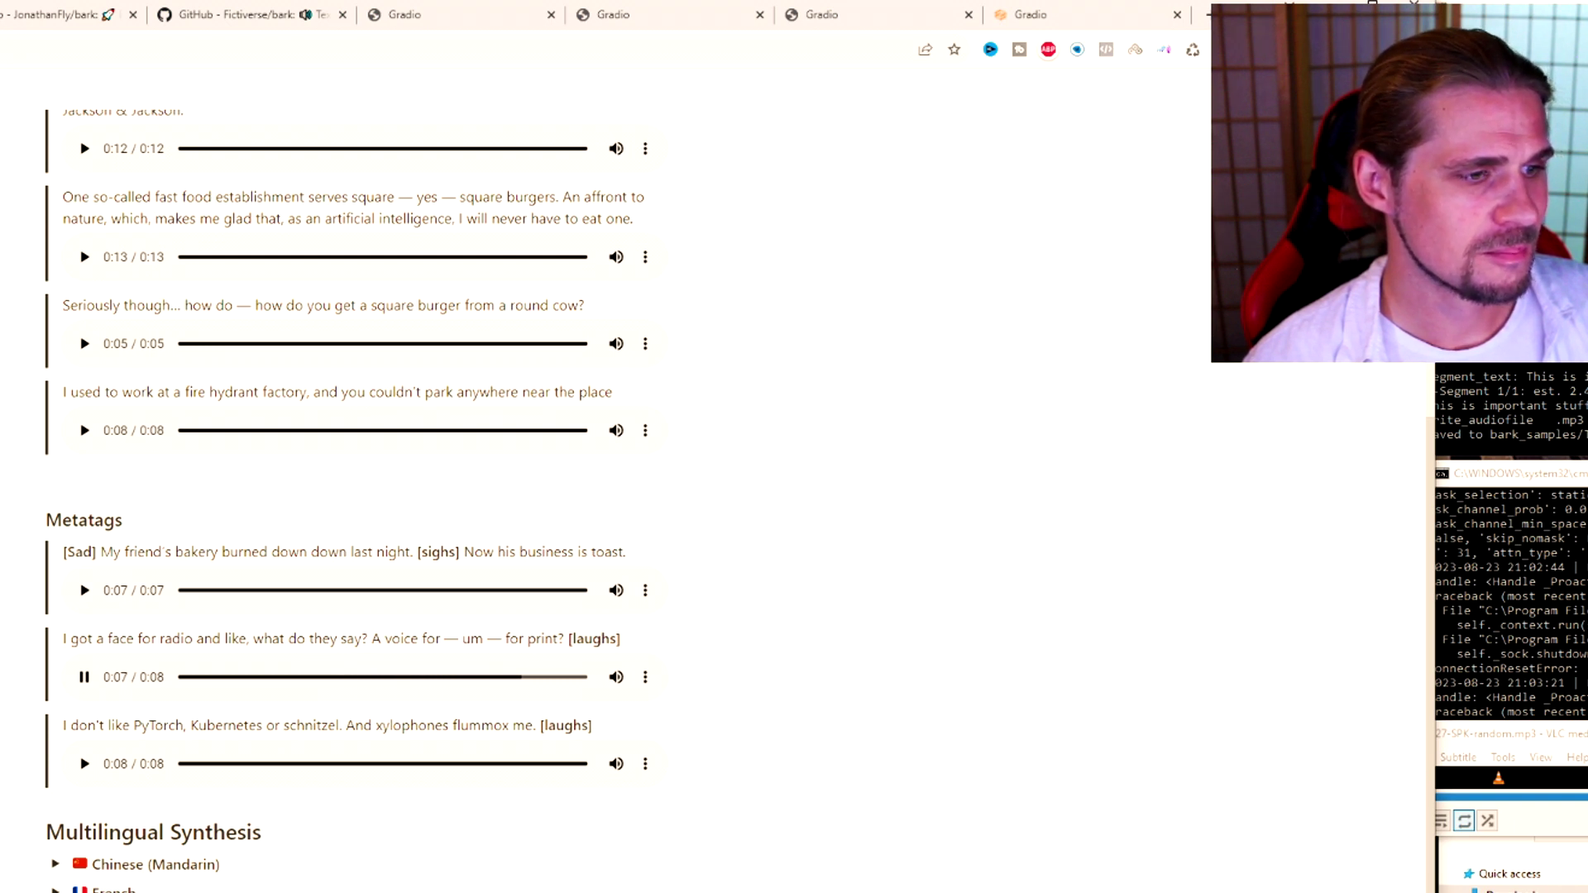
Expand and play the Chinese (Mandarin) and German example samples.
scroll(330, 496, "down", 3)
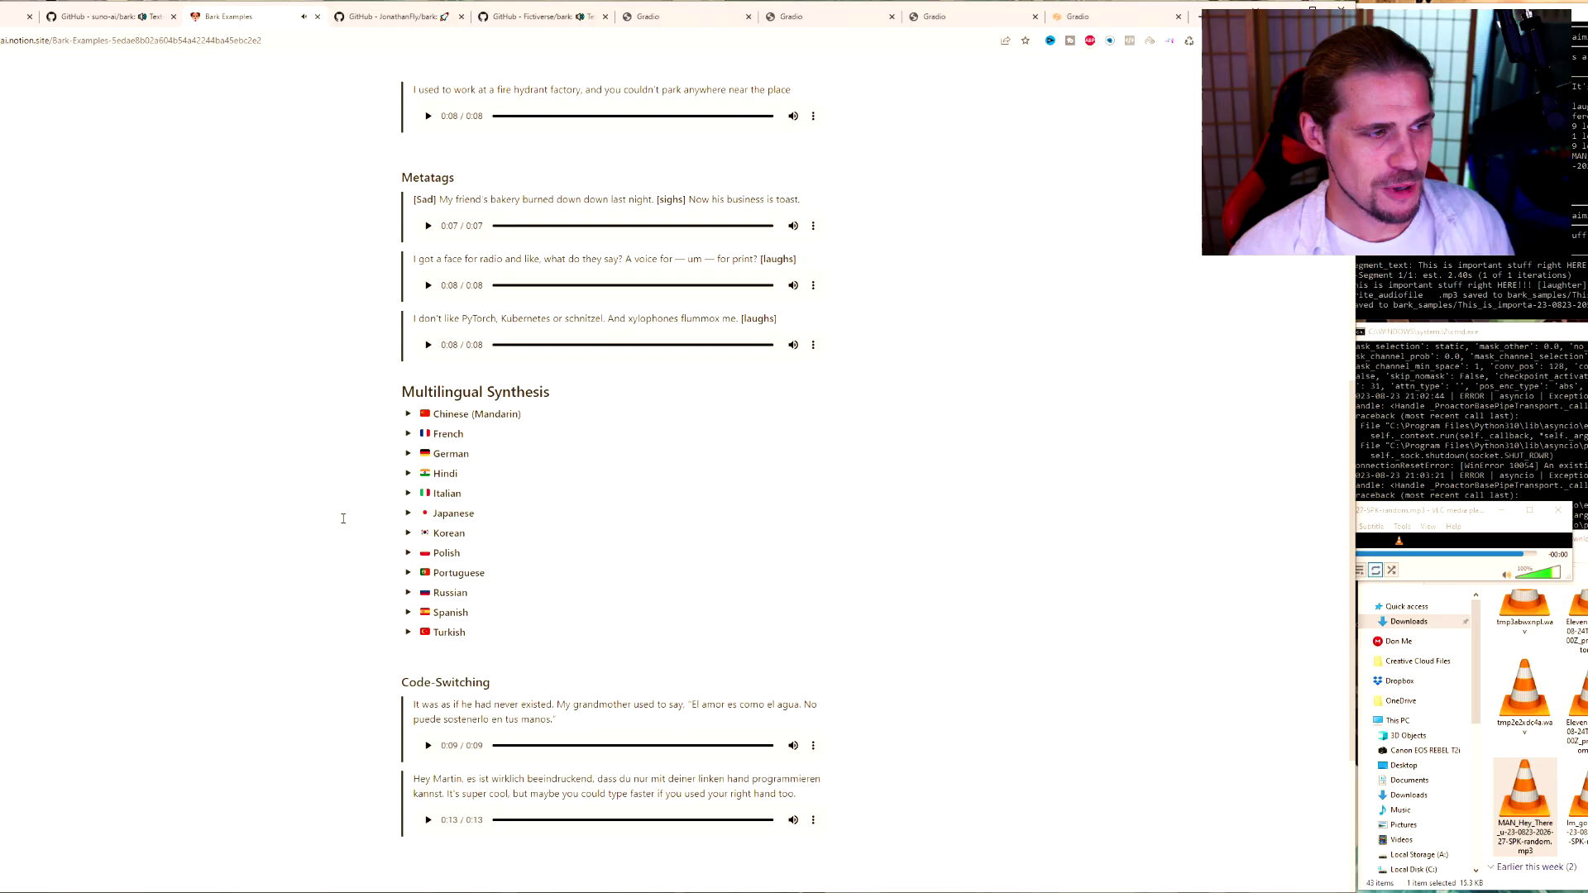
scroll(343, 518, "down", 3)
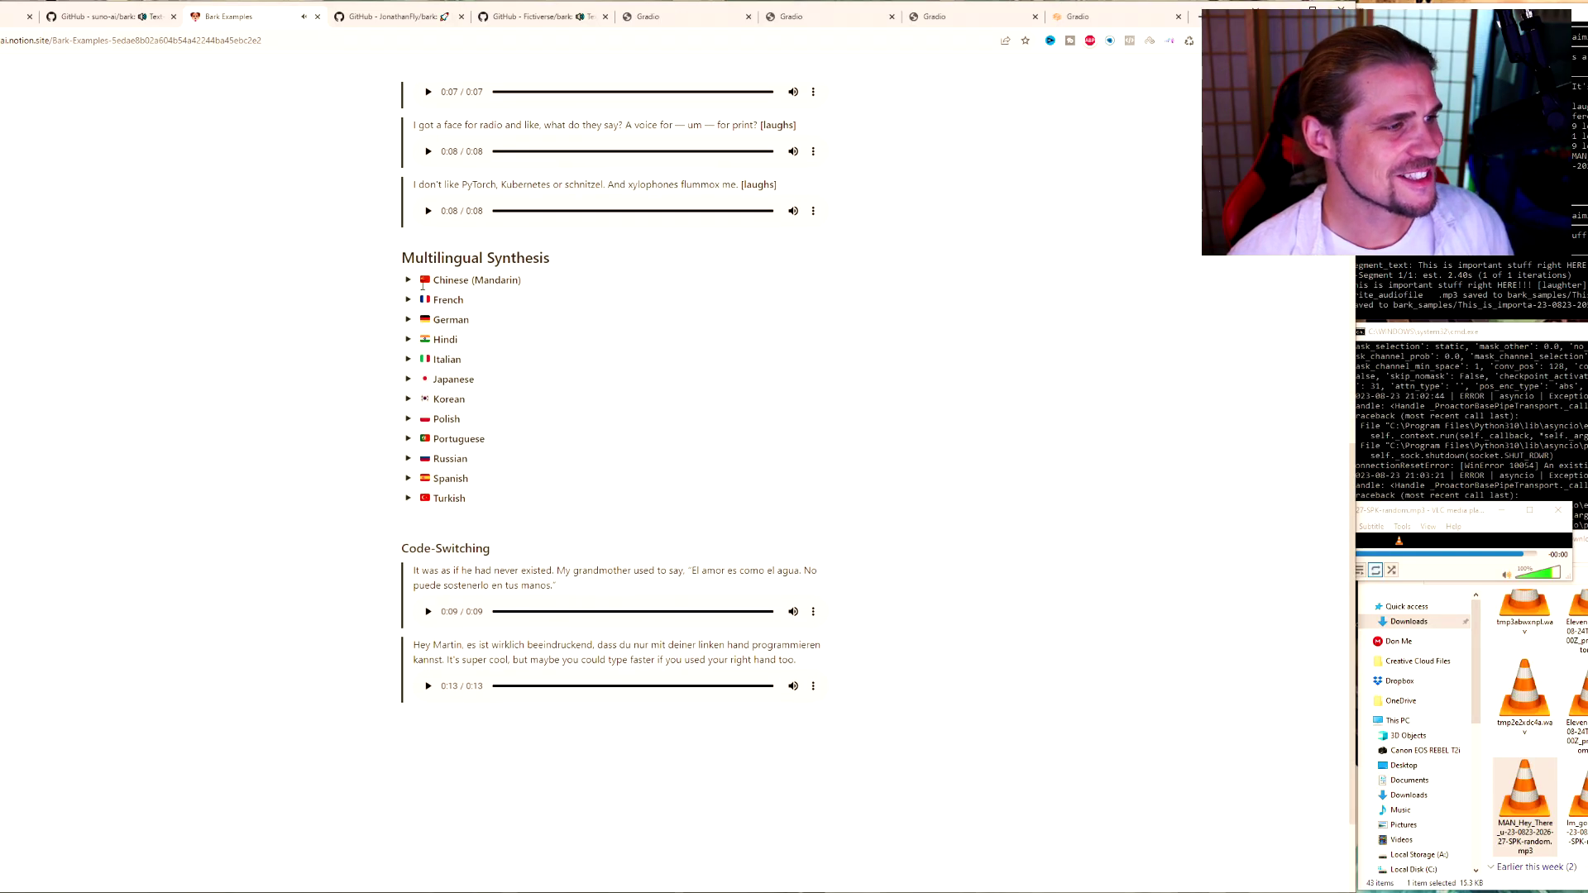
scroll(428, 283, "up", 1)
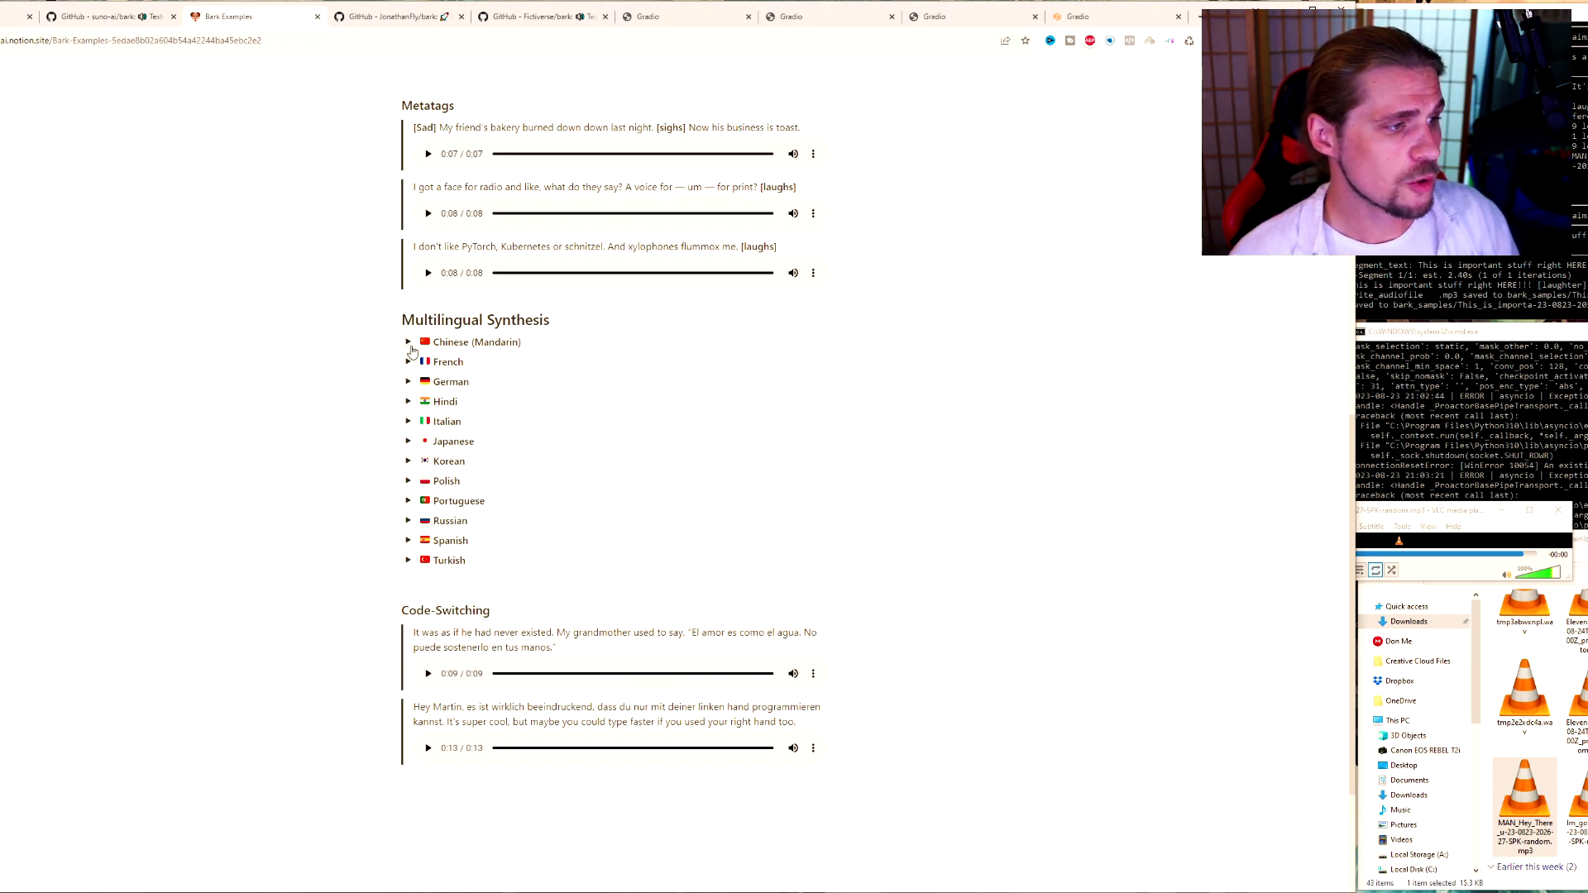
left_click(408, 344)
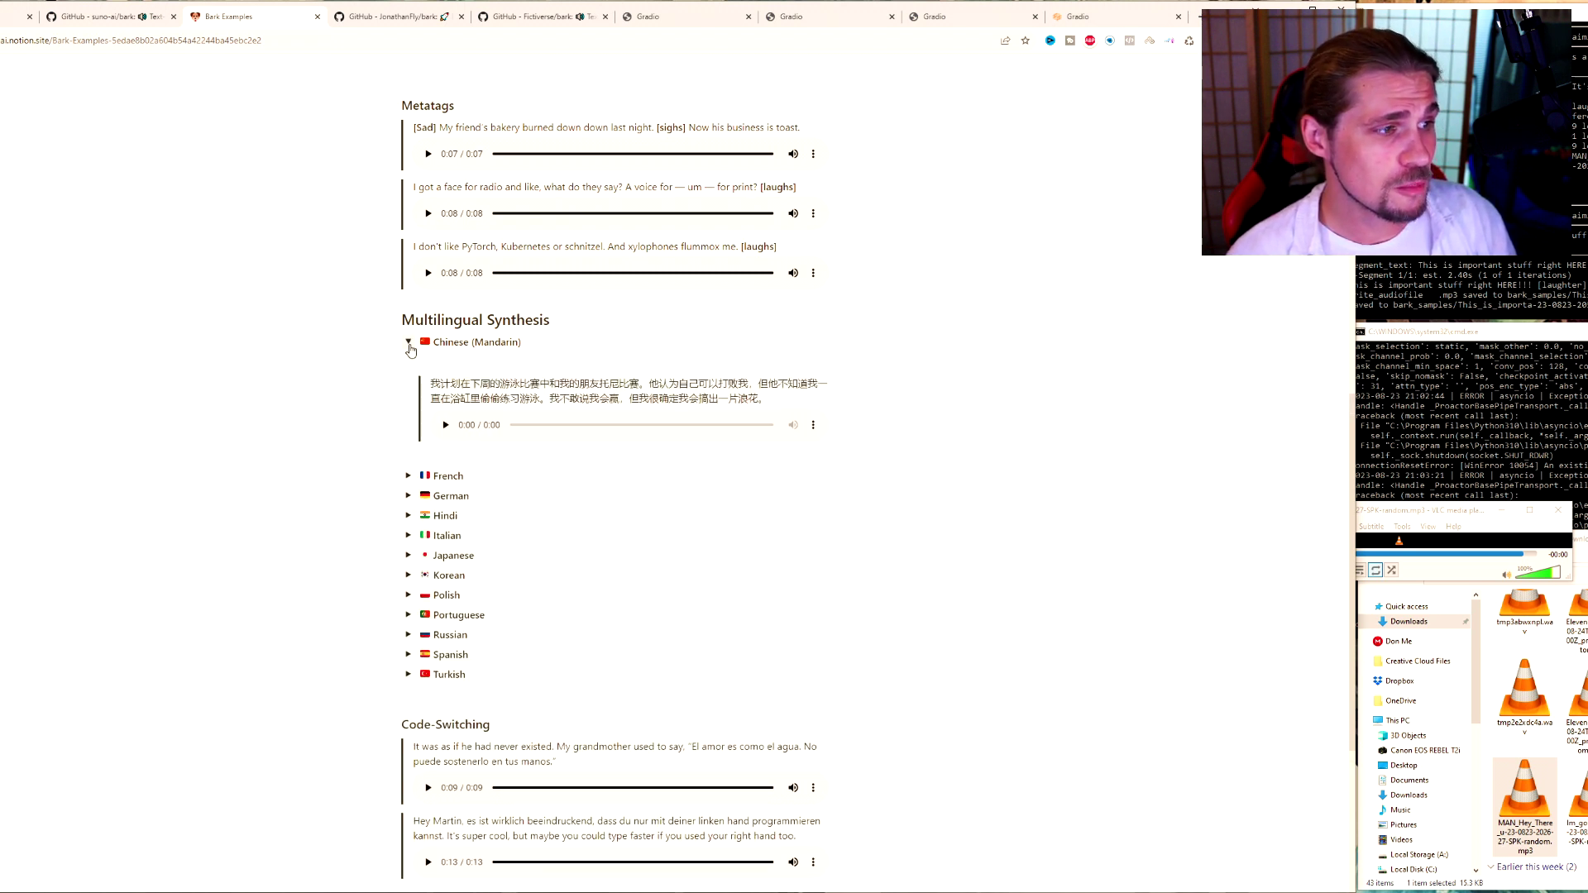
left_click(446, 425)
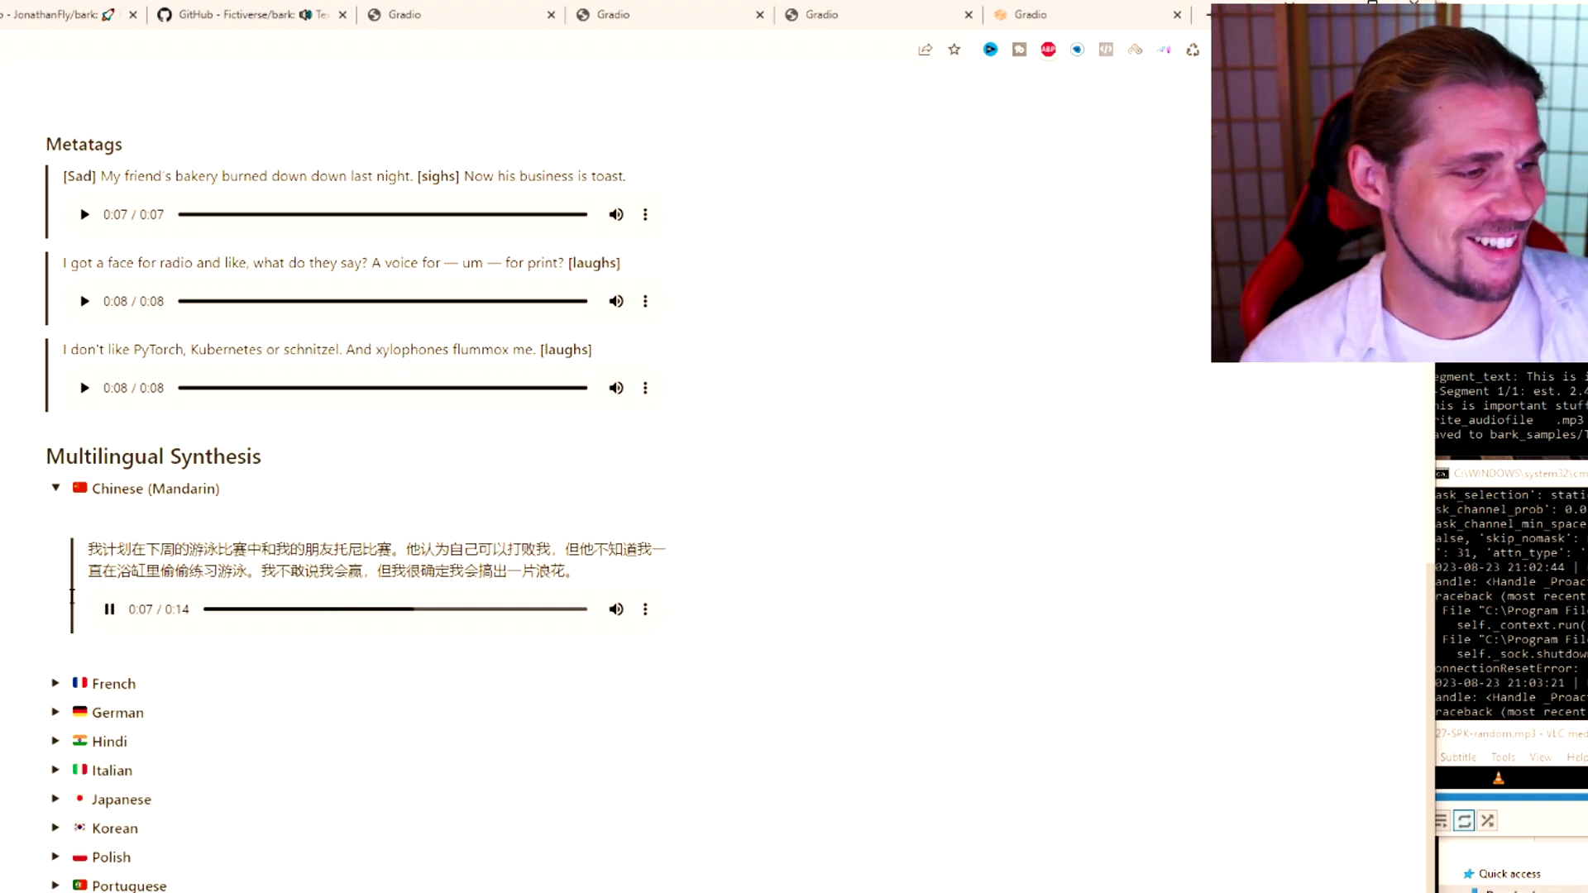
scroll(128, 641, "down", 2)
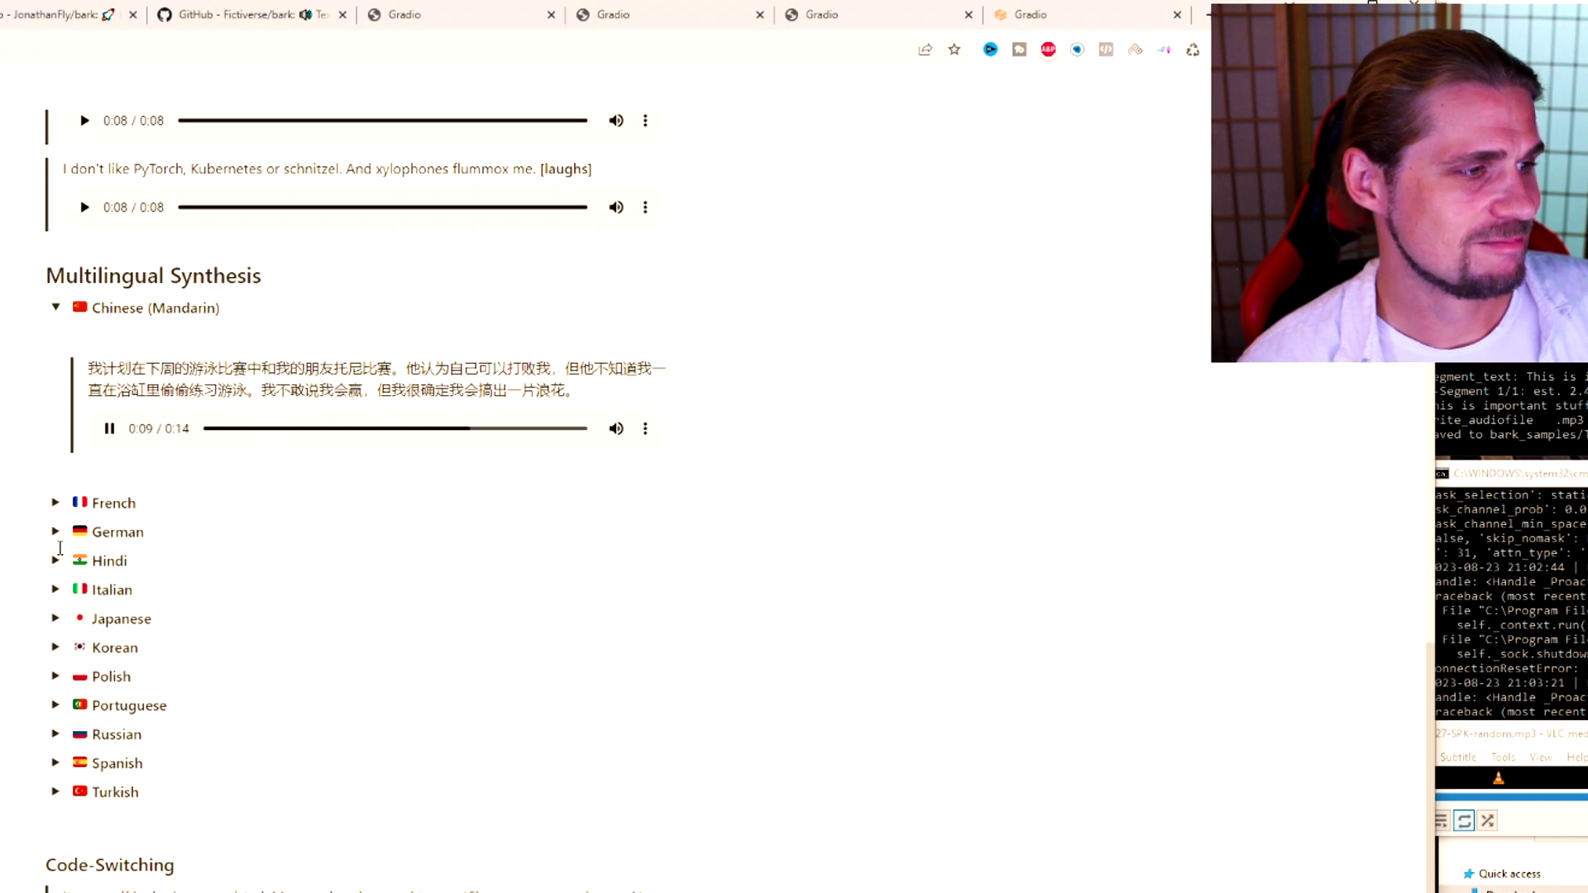
left_click(55, 531)
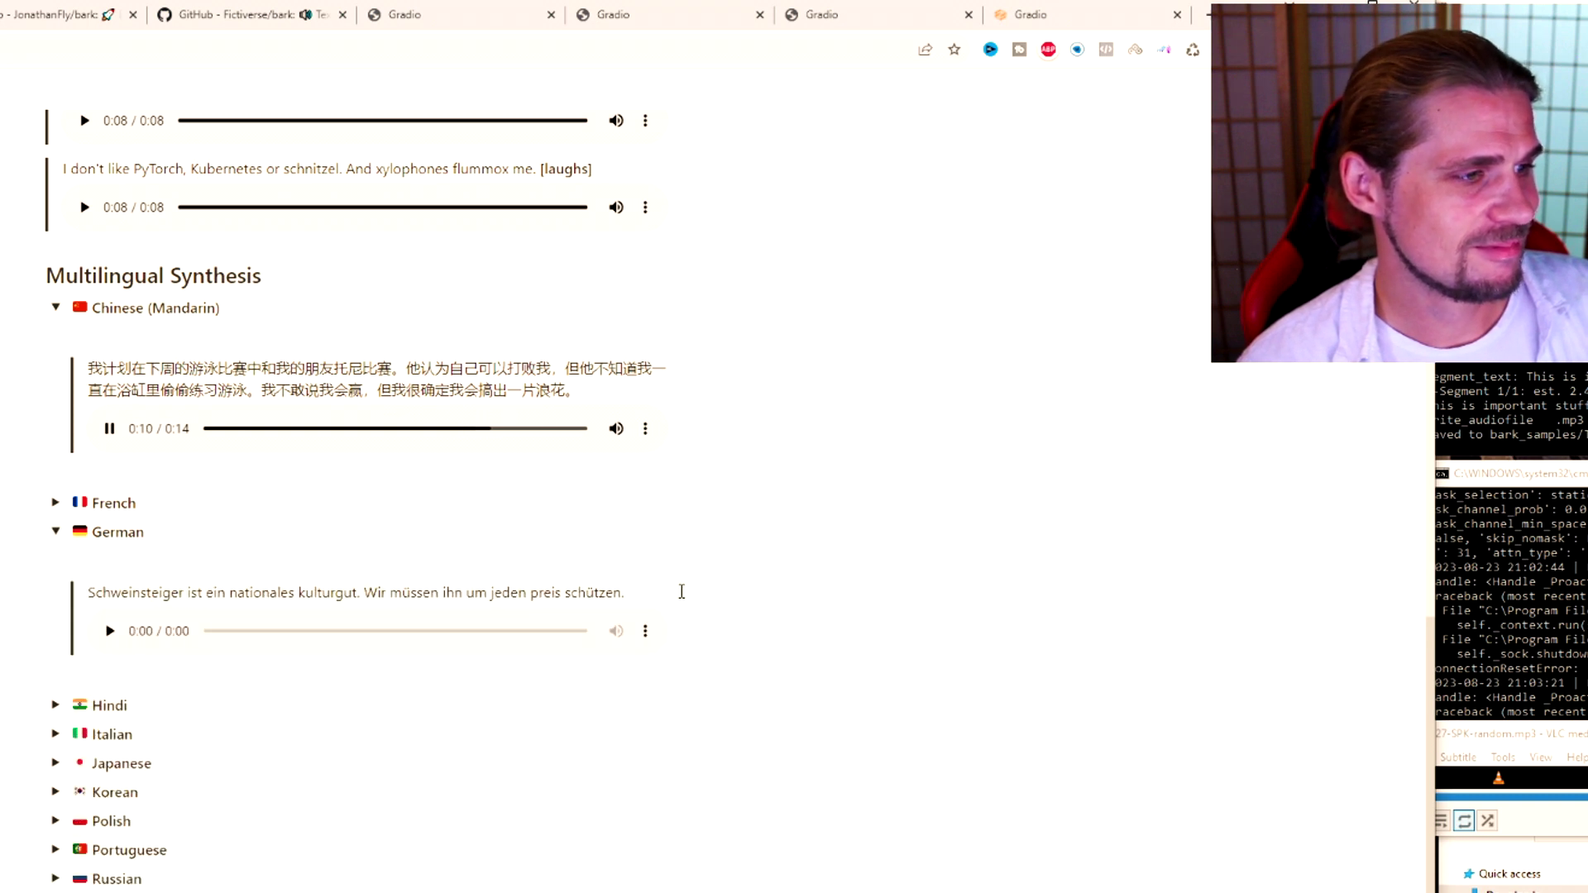
left_click(110, 633)
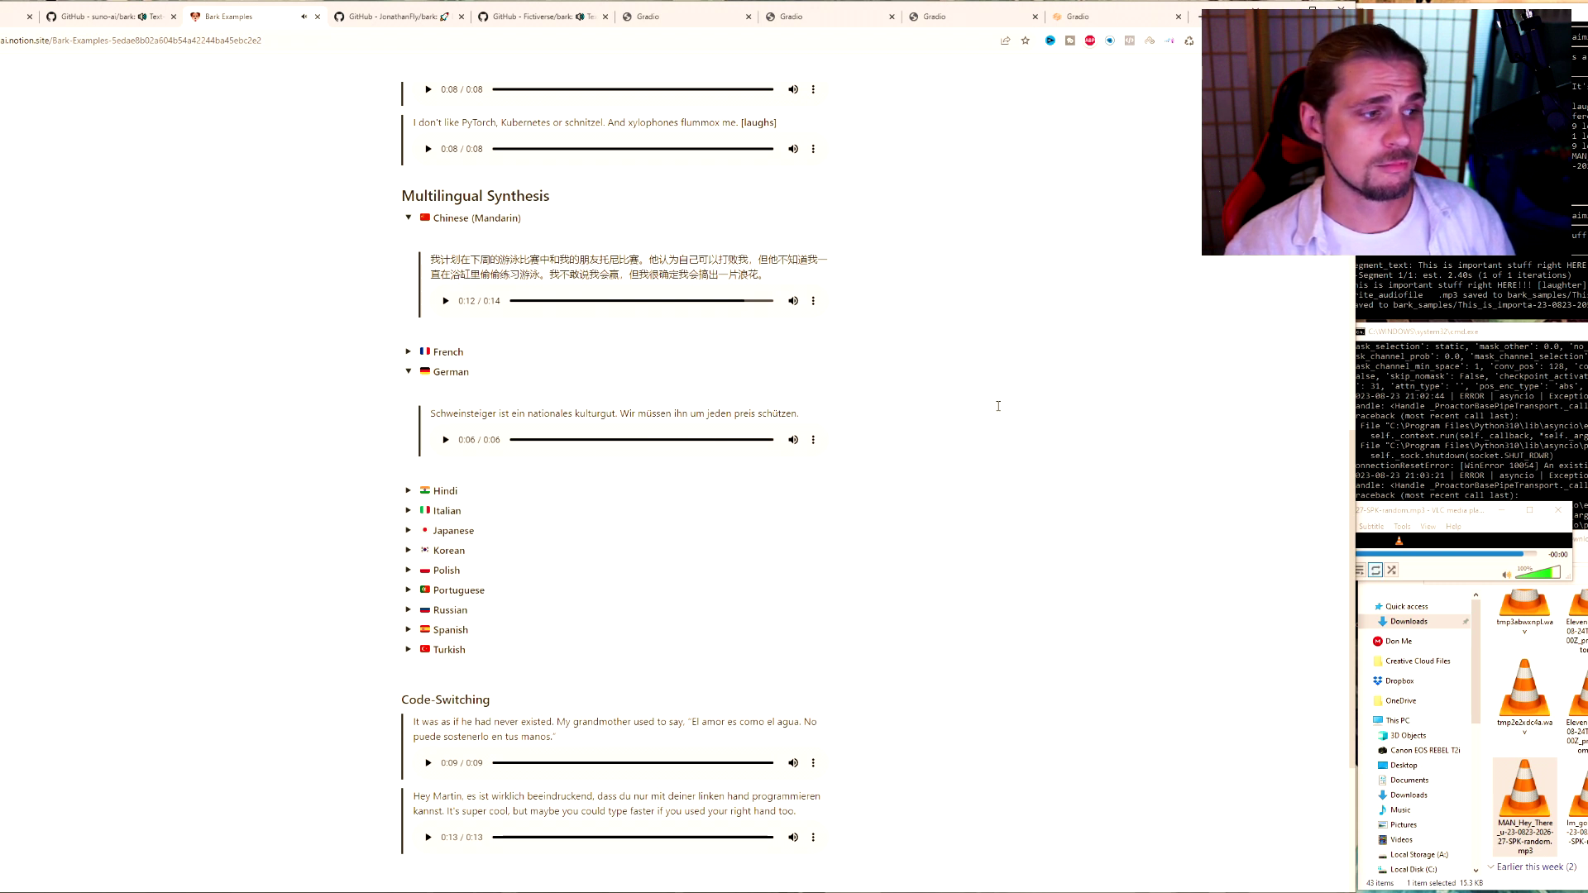
Expand and play the Portuguese and Russian example samples.
left_click(408, 590)
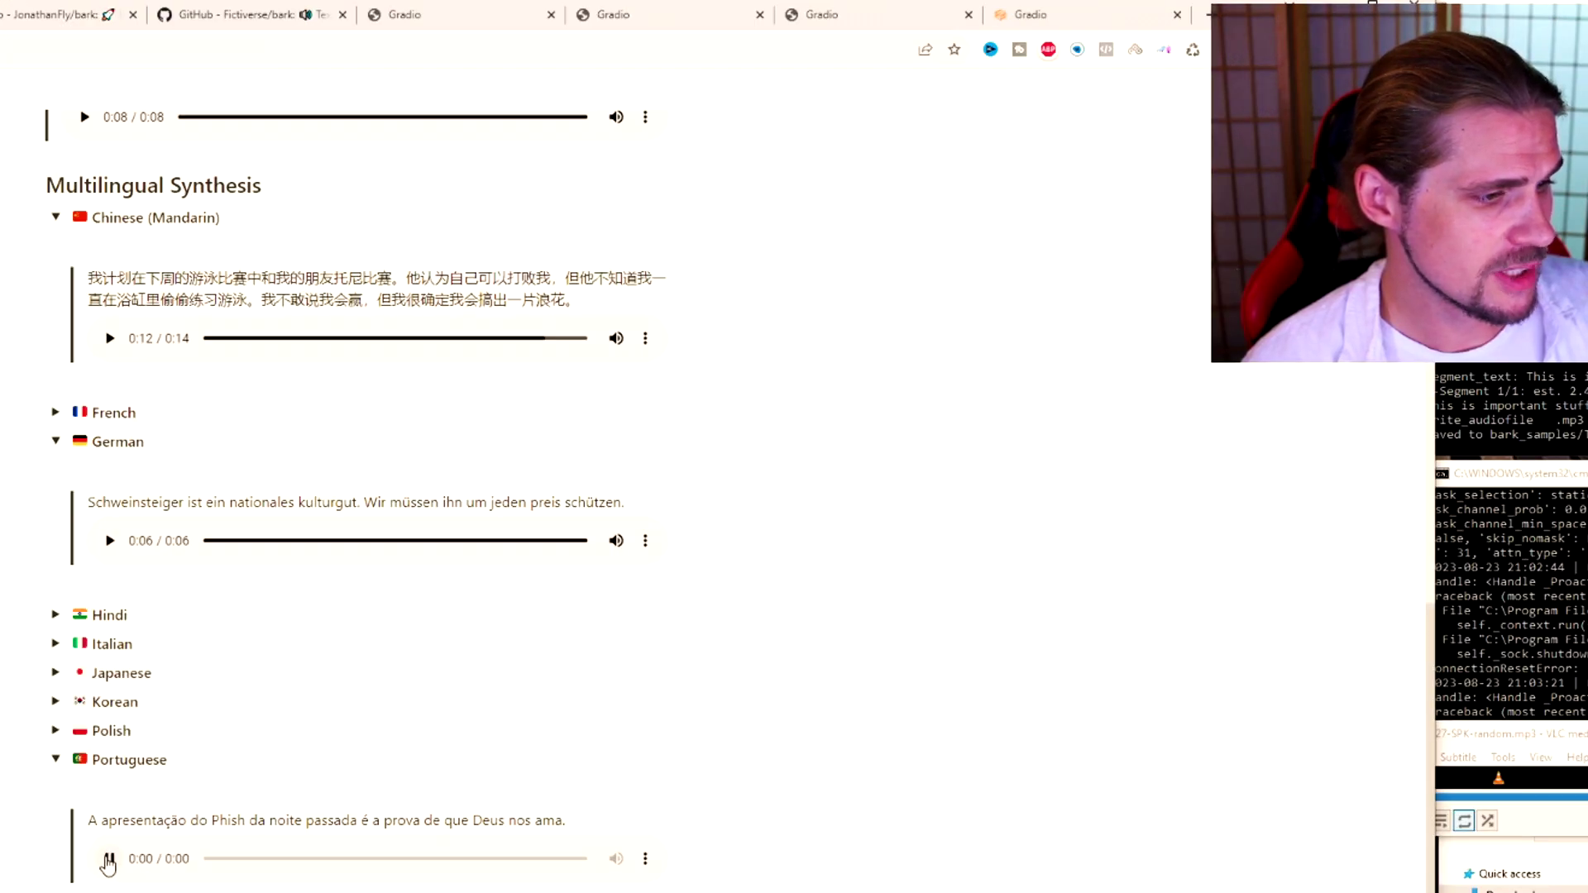
left_click(110, 860)
scroll(926, 570, "down", 2)
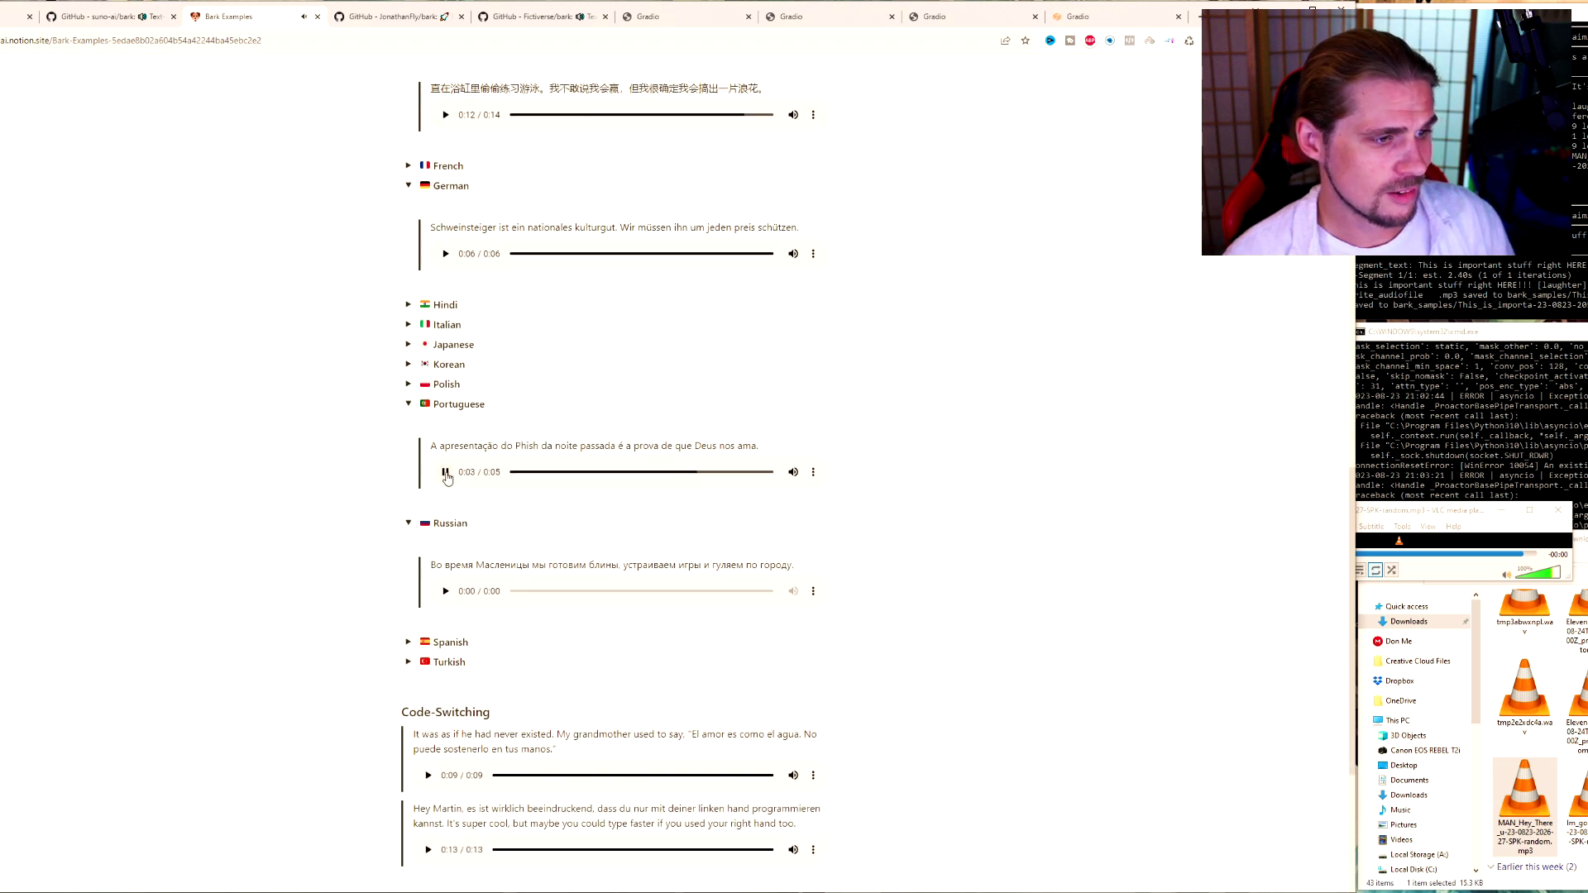
left_click(445, 590)
scroll(941, 562, "down", 2)
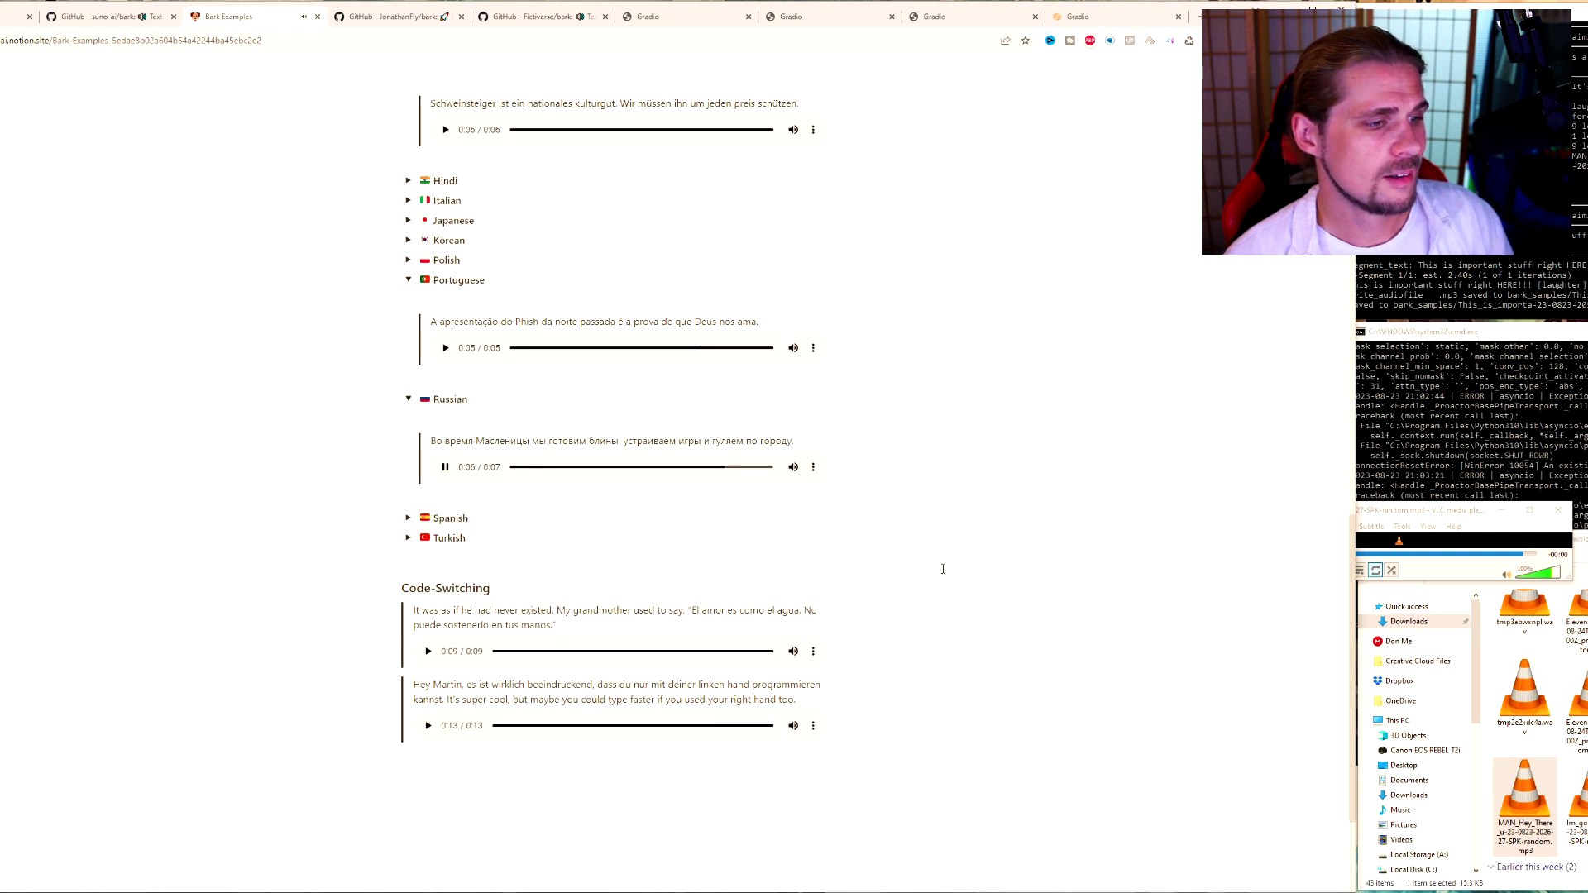
scroll(934, 575, "down", 3)
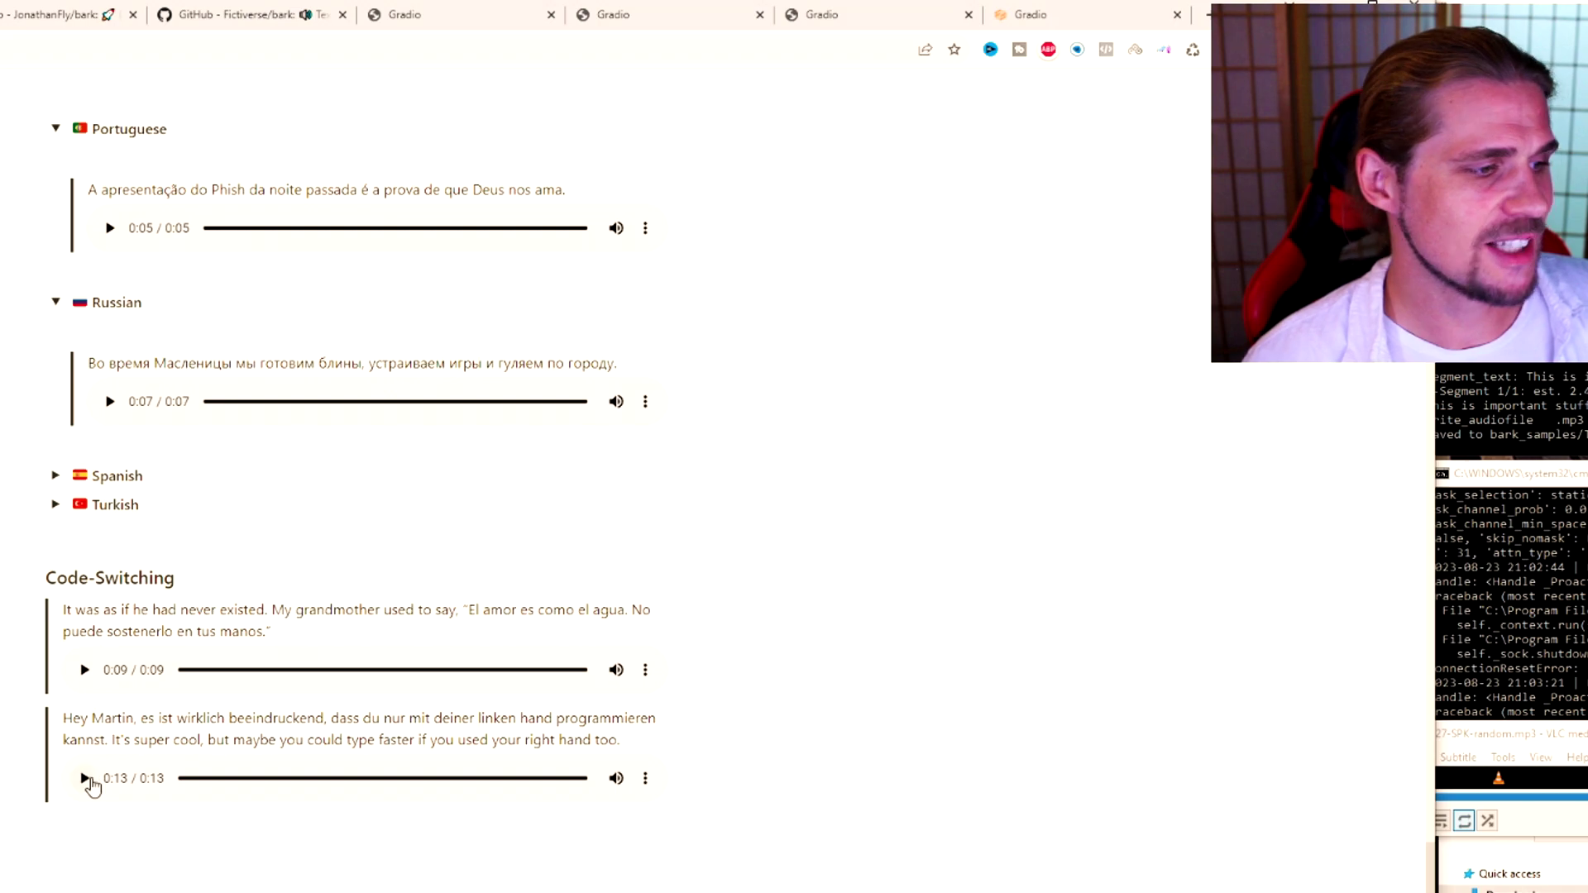
Play the second, then the first Code-Switching example, then return to the suno-ai/bark README.
left_click(85, 778)
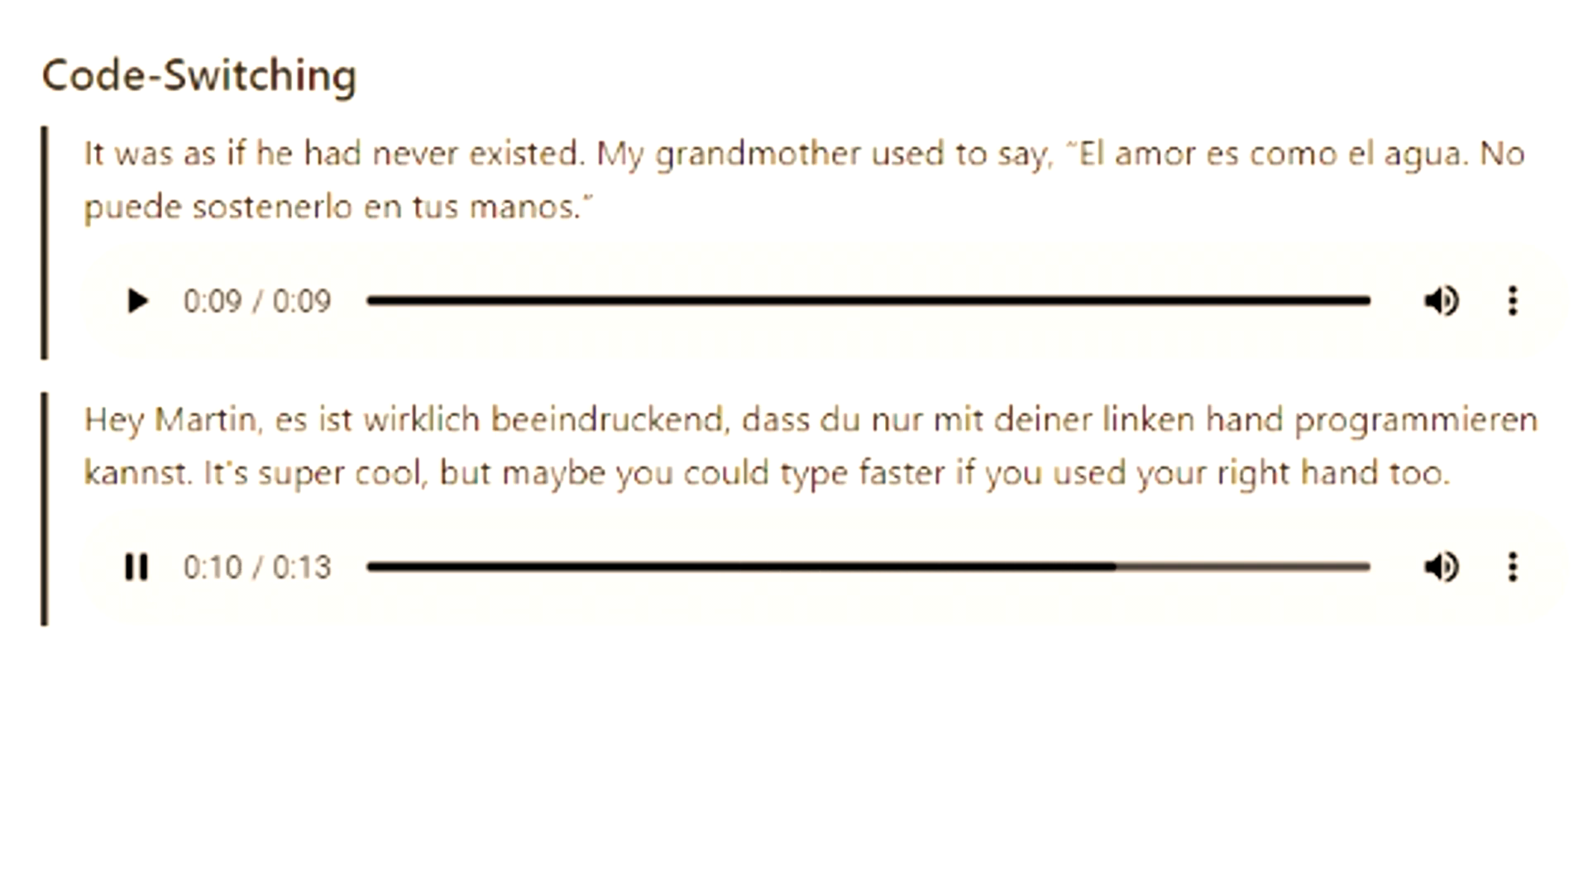
left_click(137, 301)
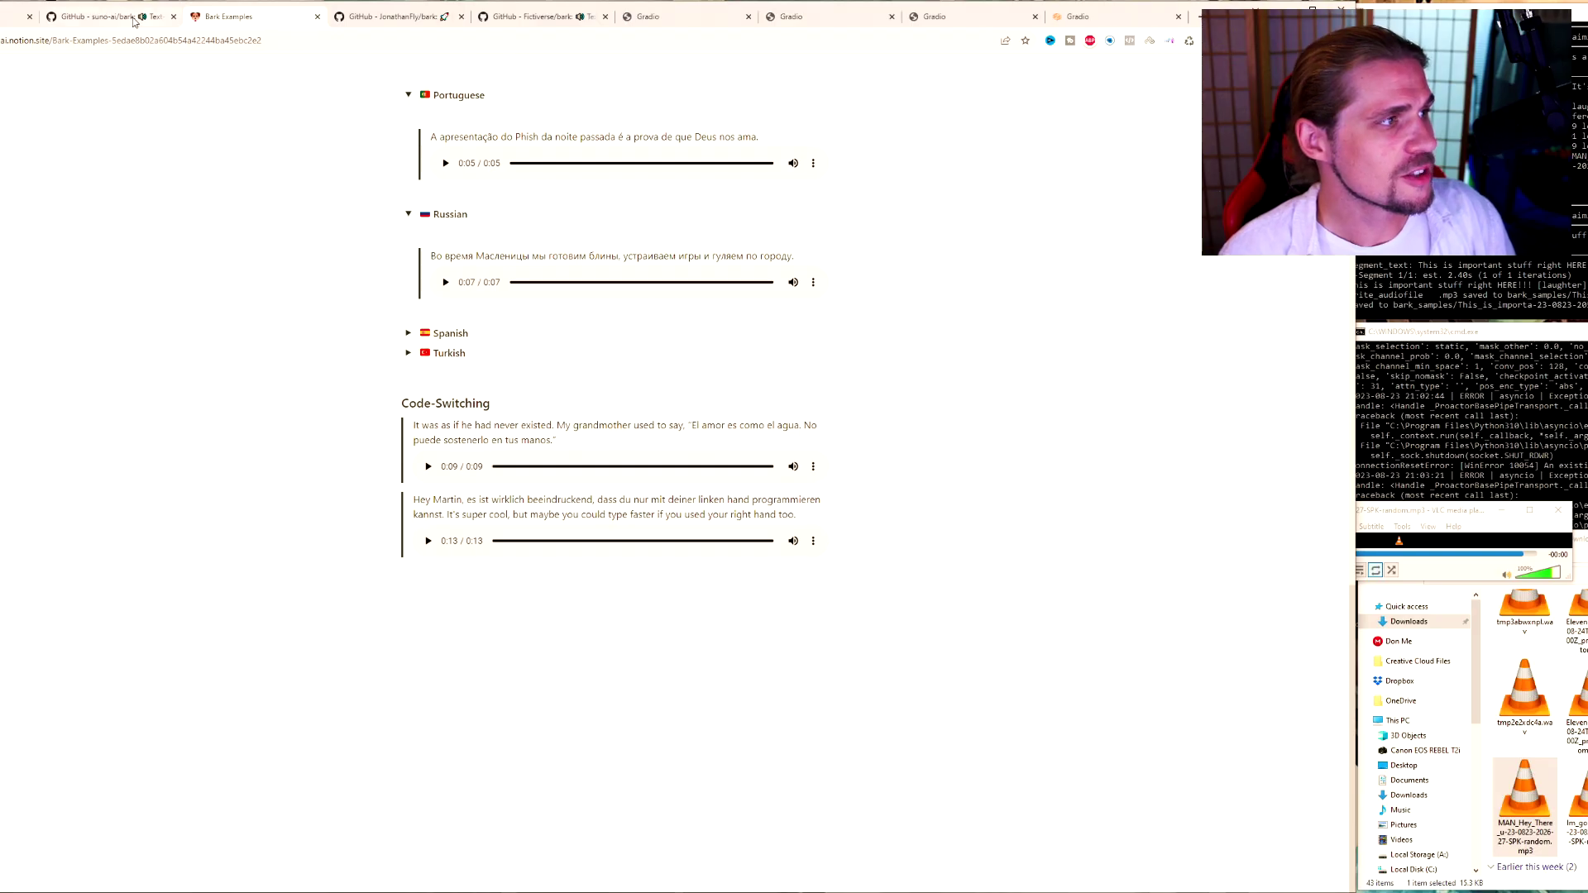
left_click(132, 21)
Scroll through the Bark README and jump to its Installation section.
scroll(410, 572, "down", 4)
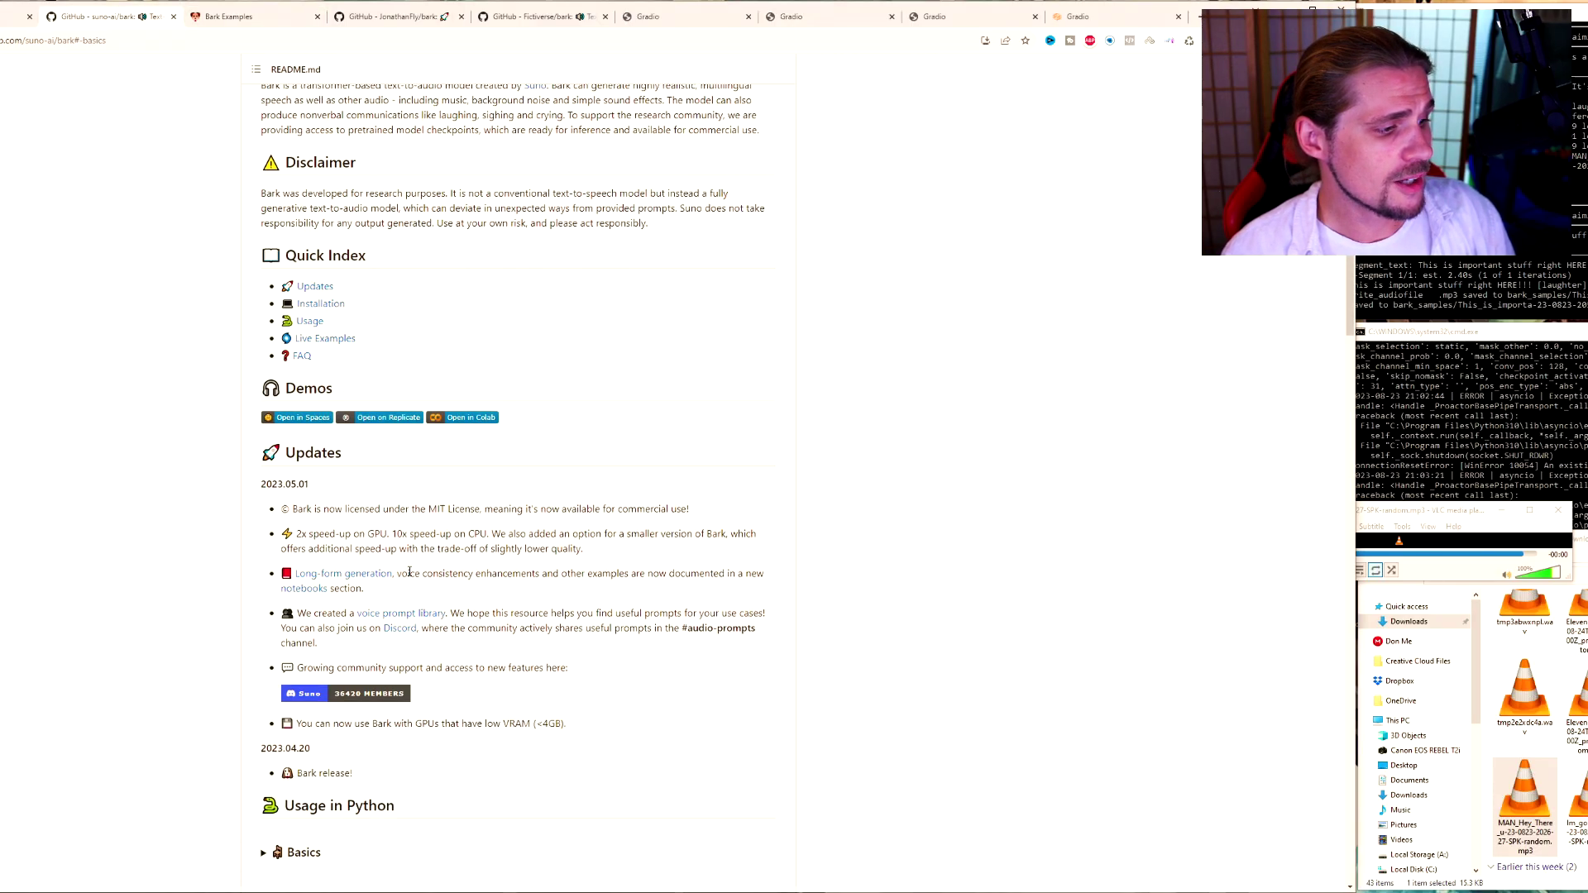
scroll(410, 572, "down", 5)
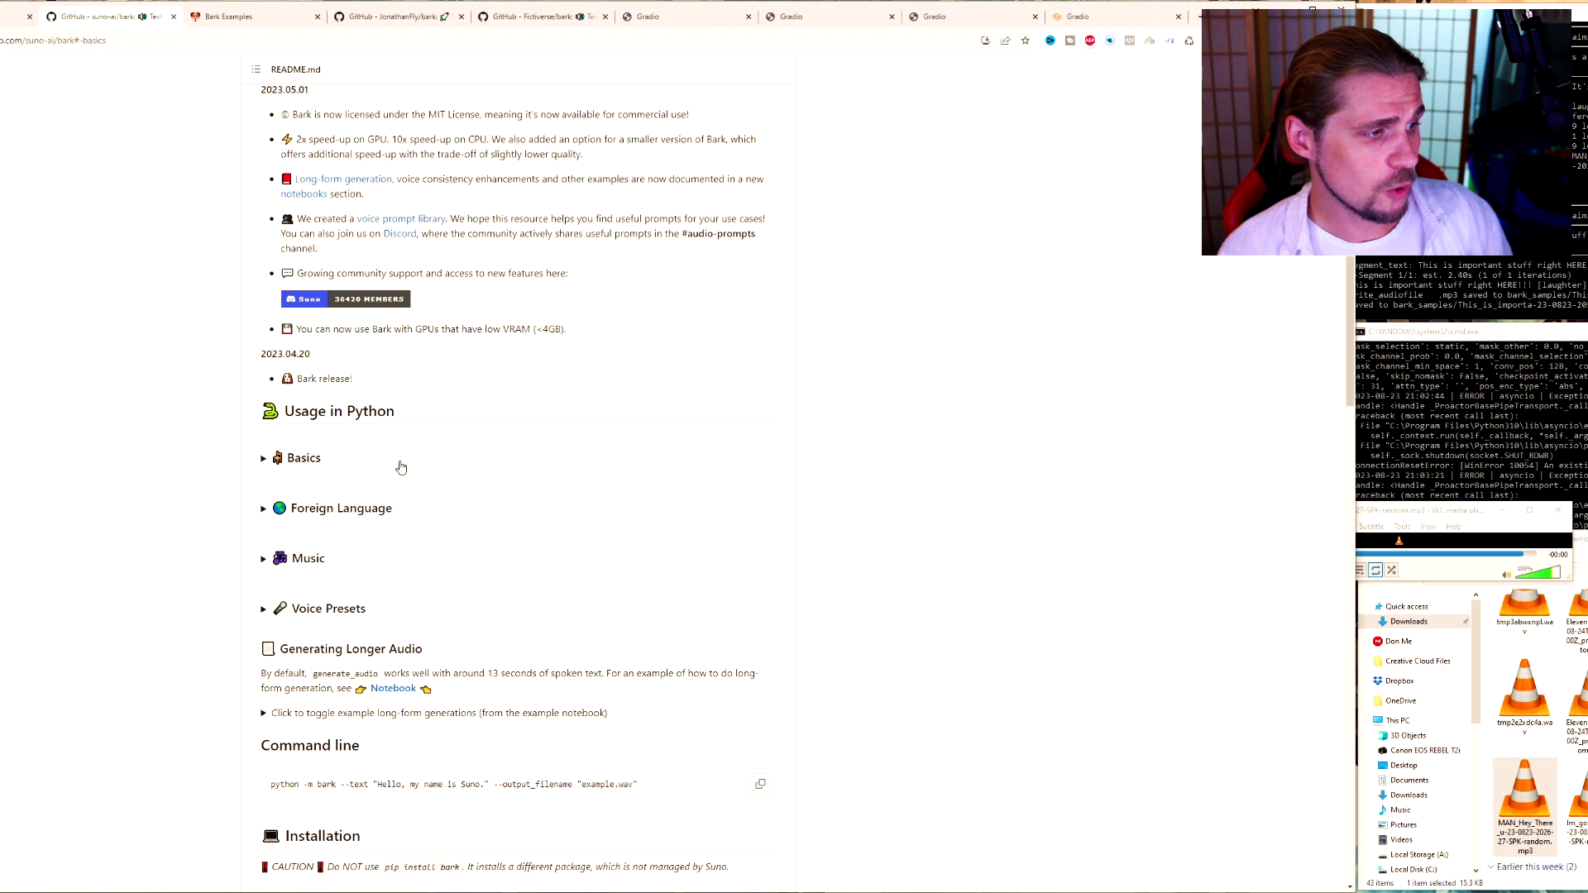
scroll(401, 467, "down", 2)
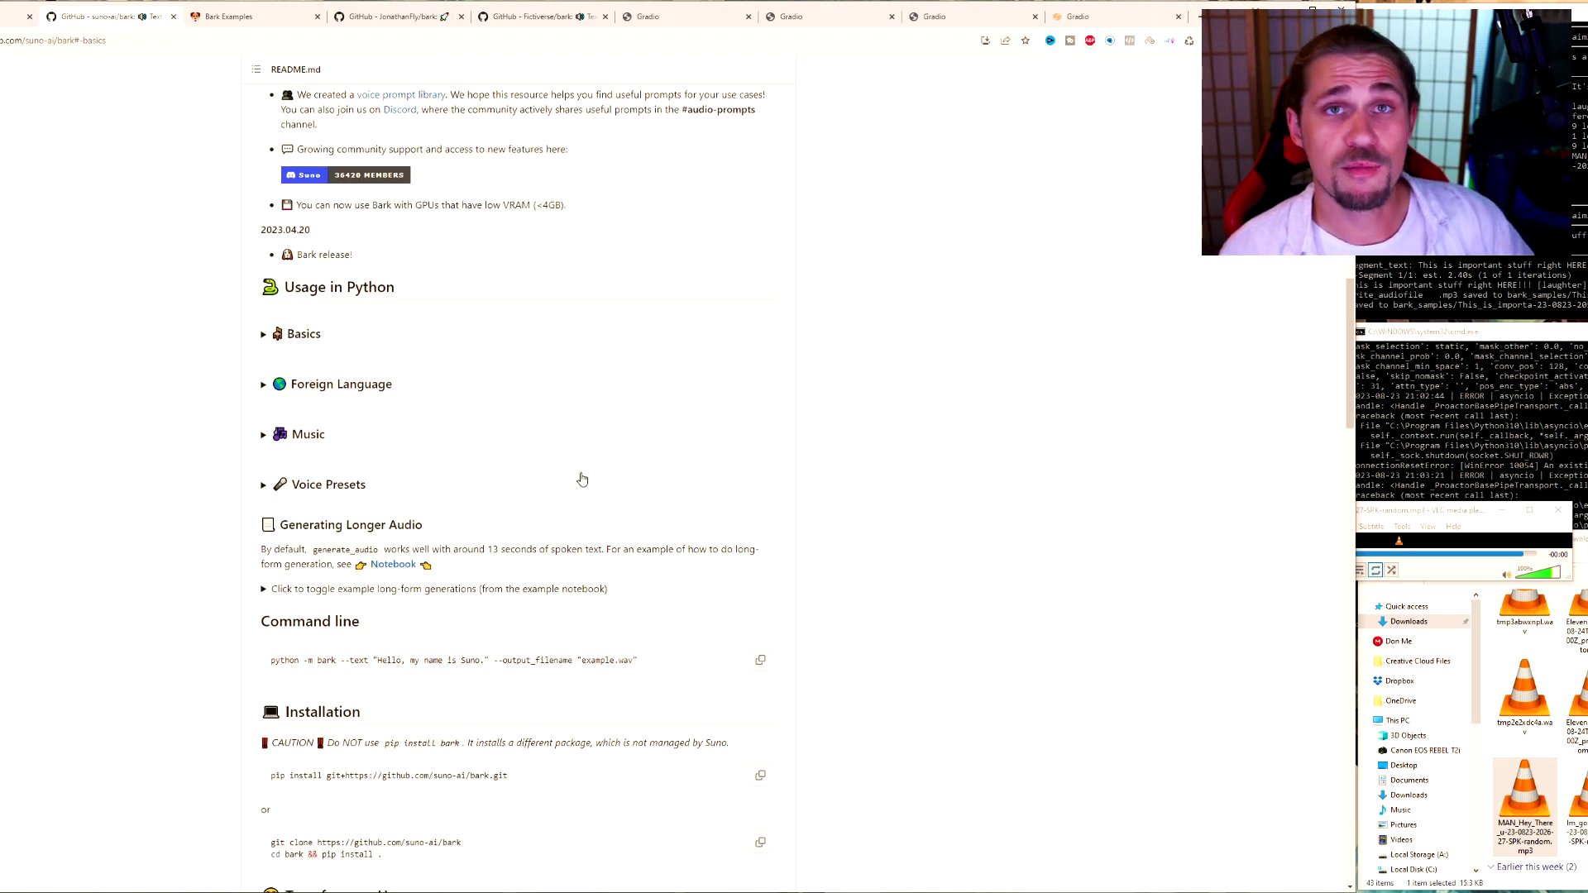
scroll(630, 481, "up", 15)
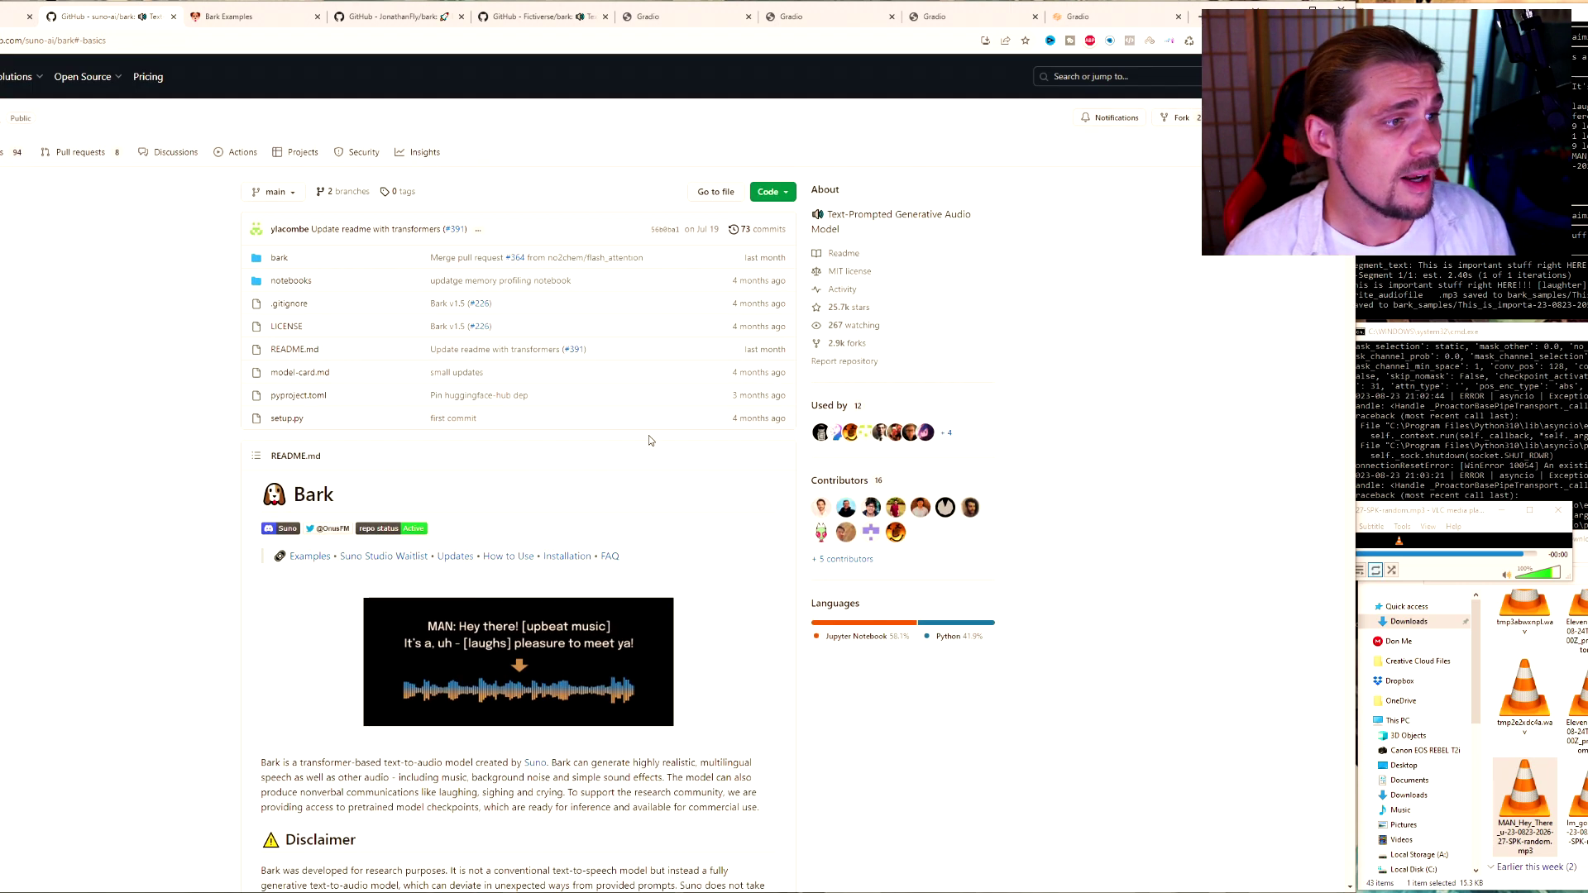
scroll(648, 440, "down", 15)
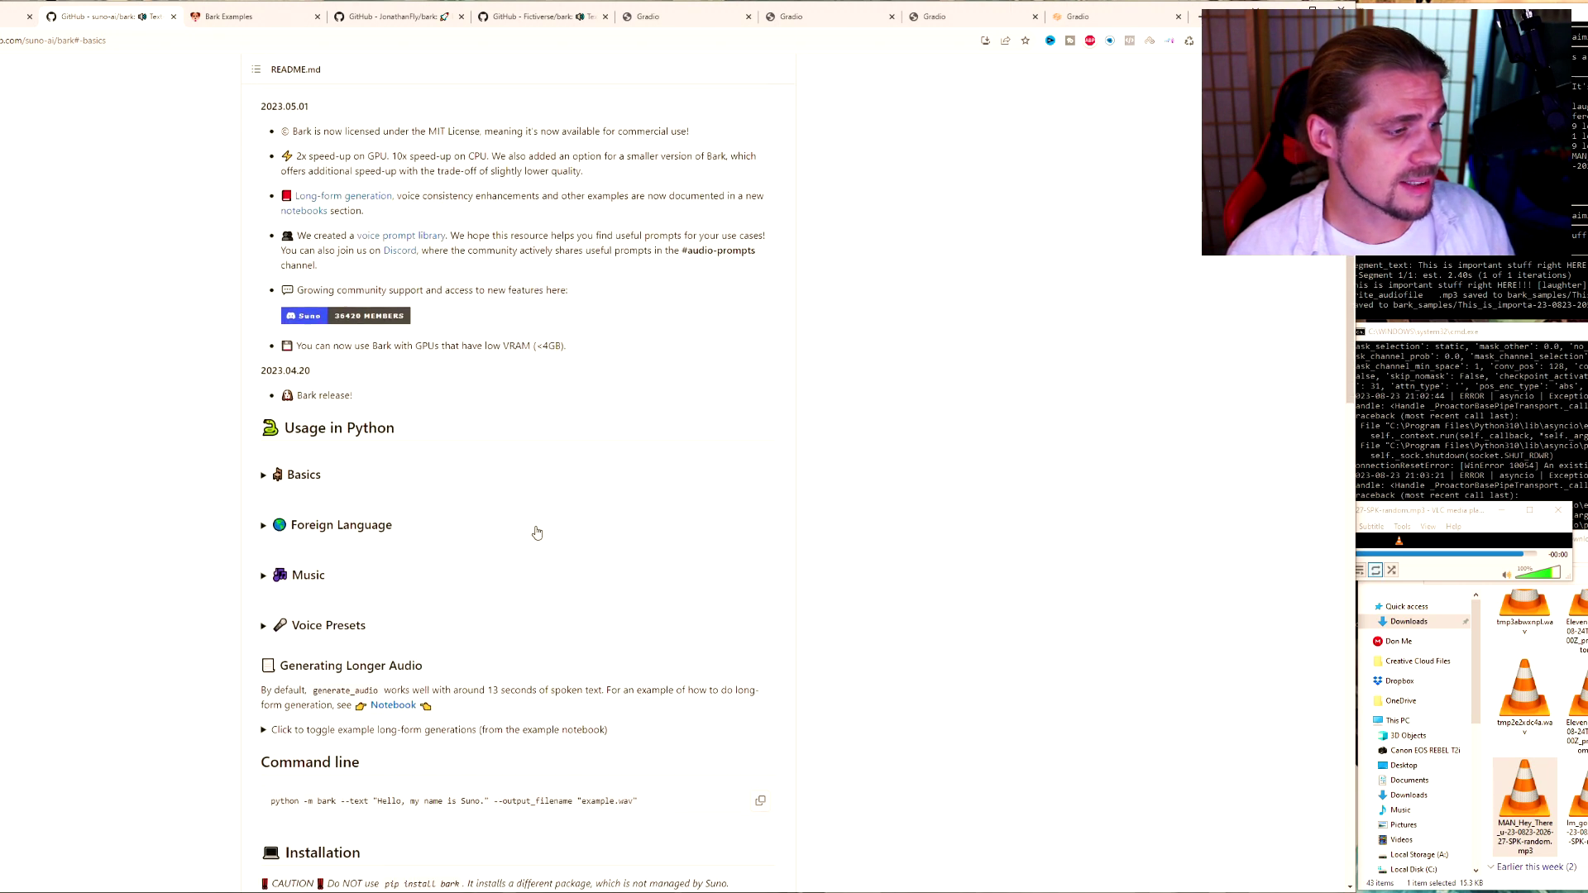
scroll(537, 532, "up", 12)
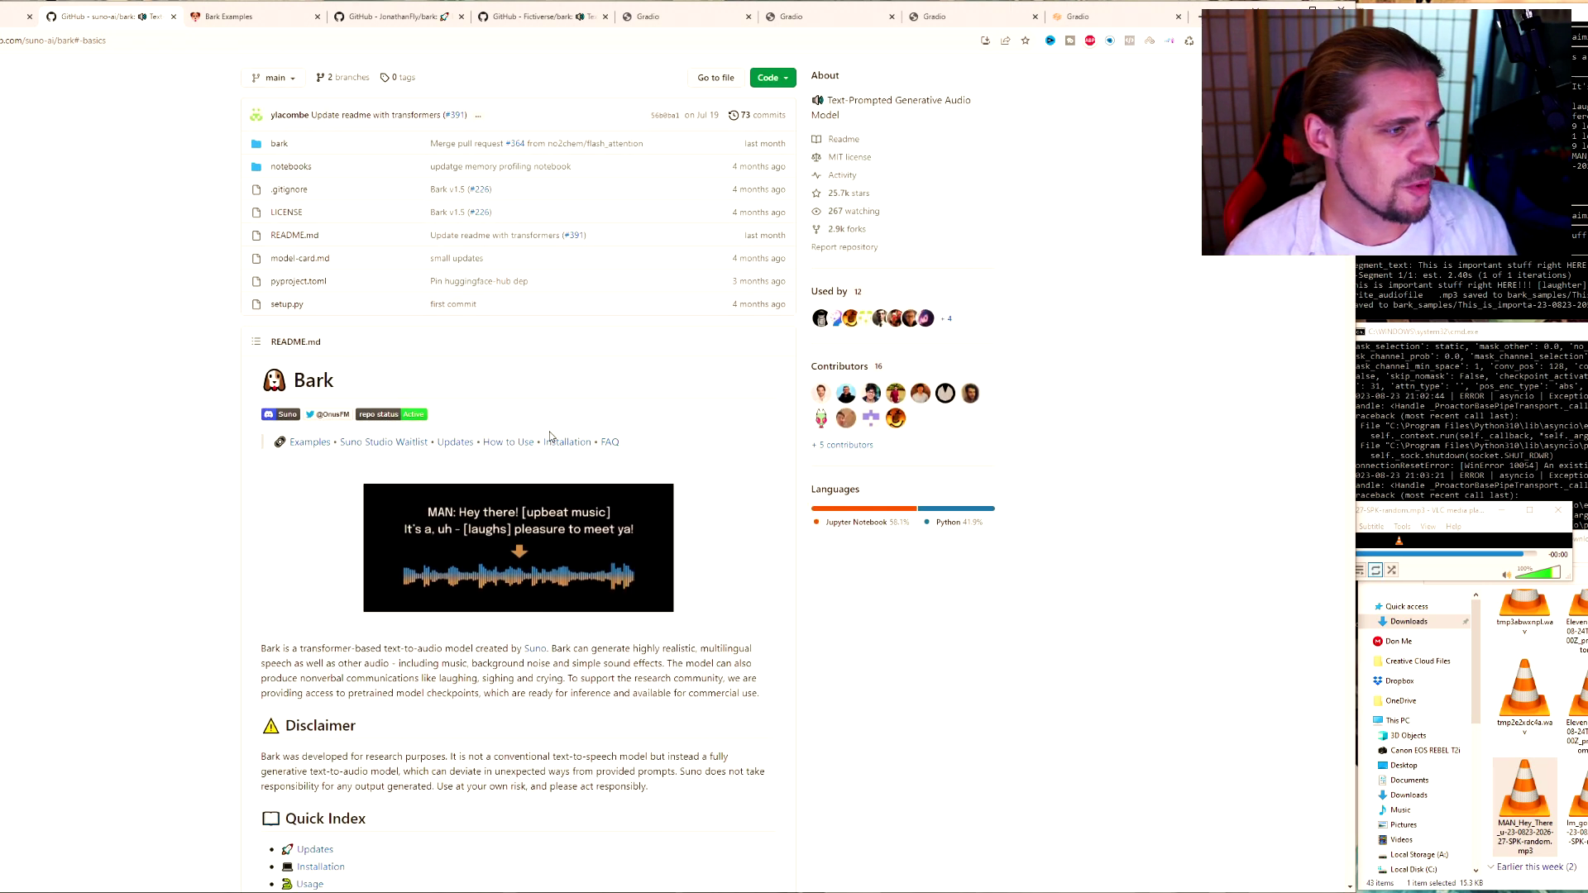
left_click(552, 441)
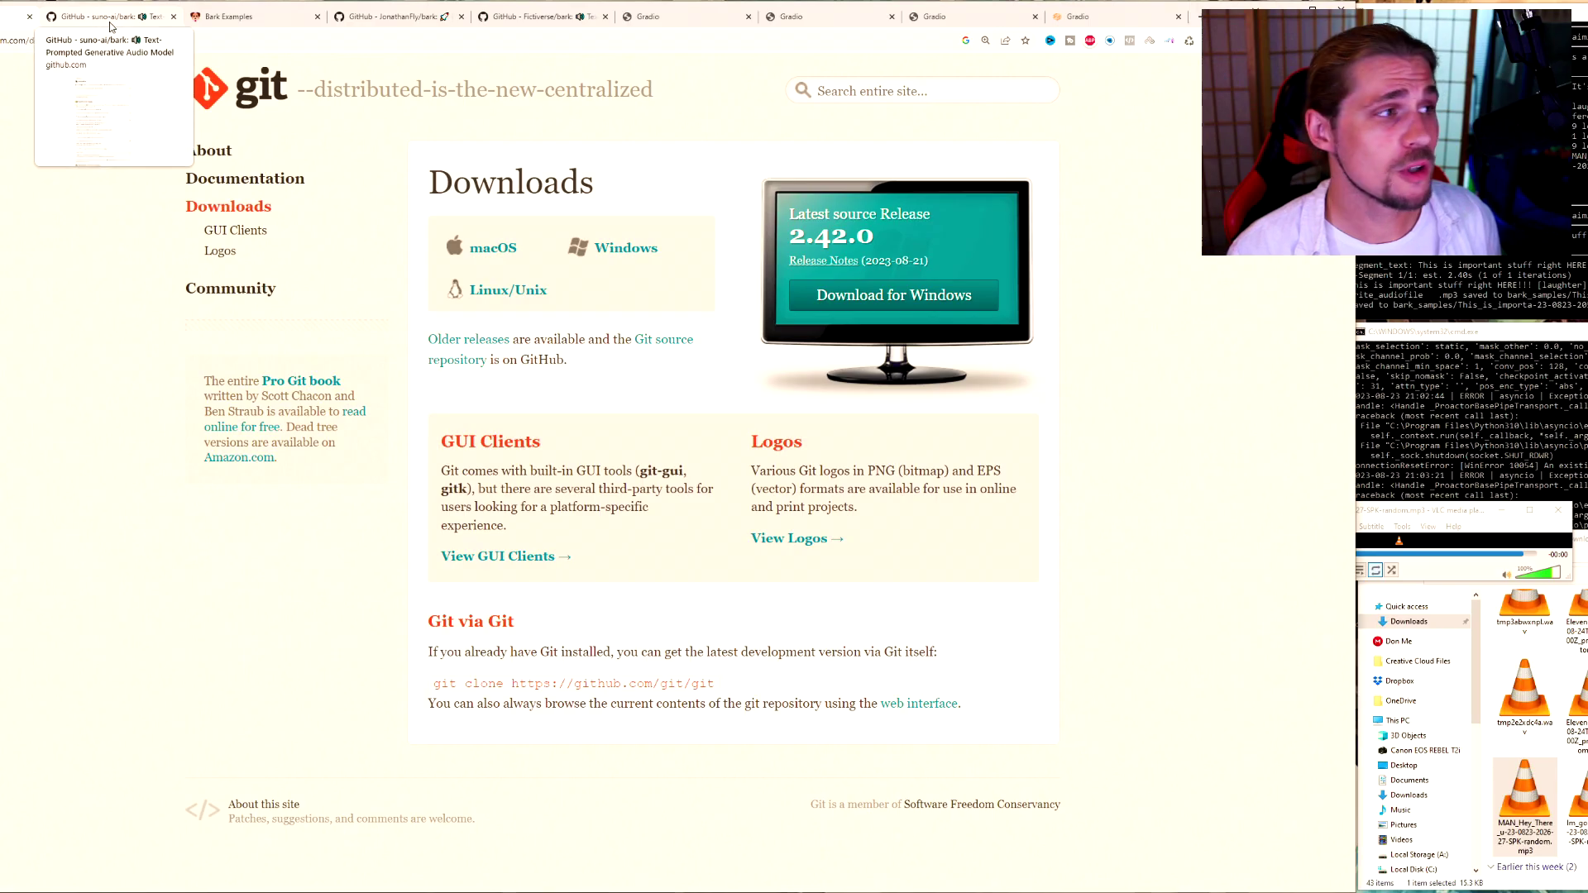
Return to the suno-ai/bark README, then switch to File Explorer at the AI_Master folder.
left_click(110, 24)
key("alt+Tab")
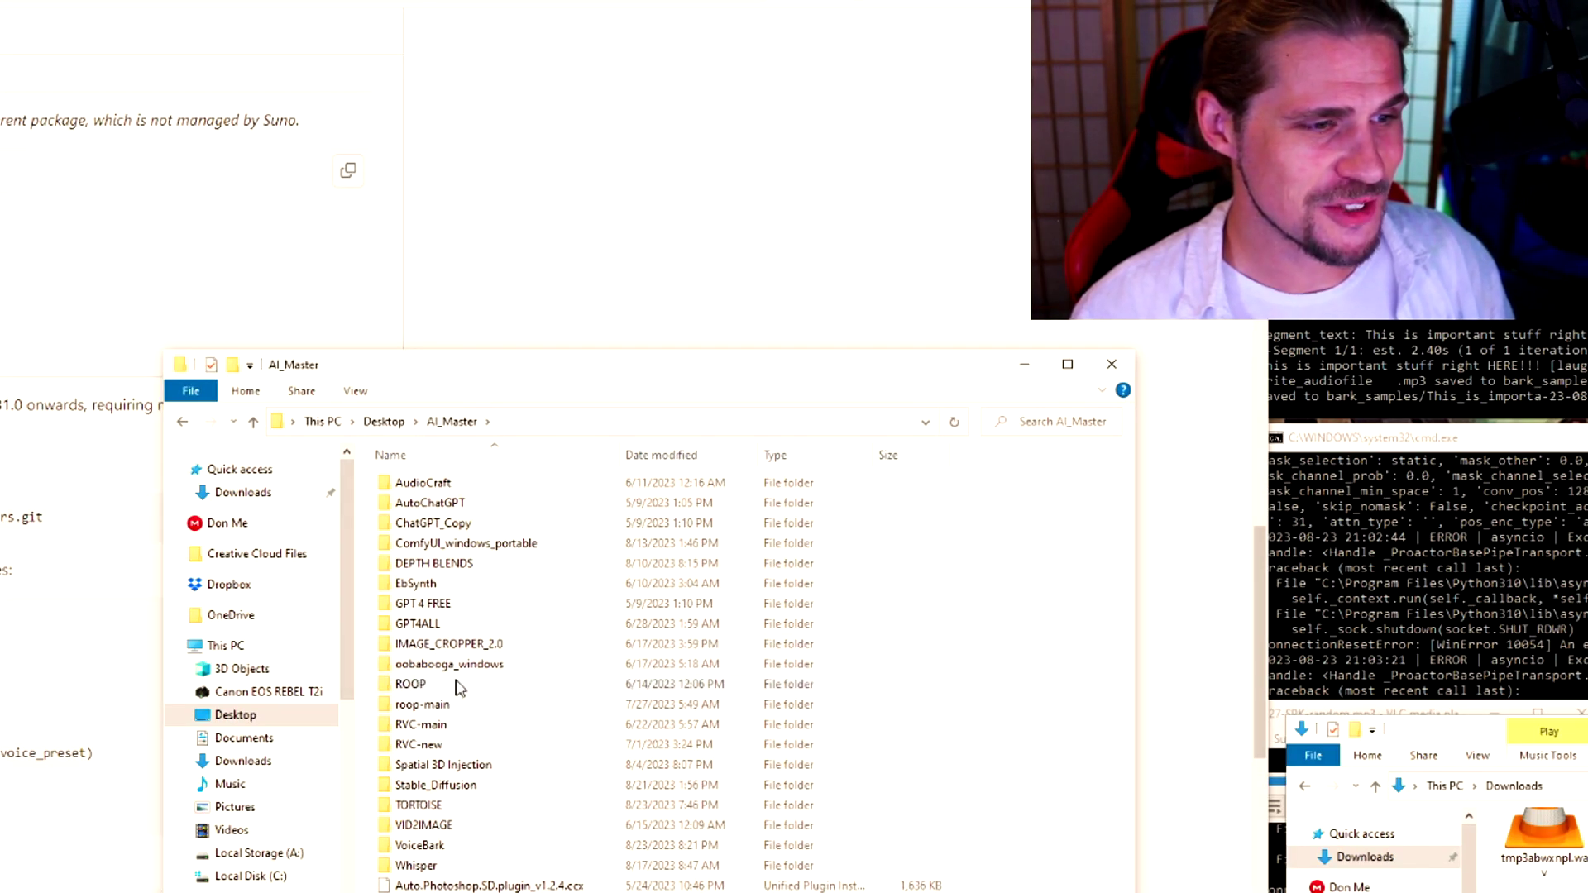
Create a new folder named 'bark new' inside VoiceBark and open it.
double_click(438, 846)
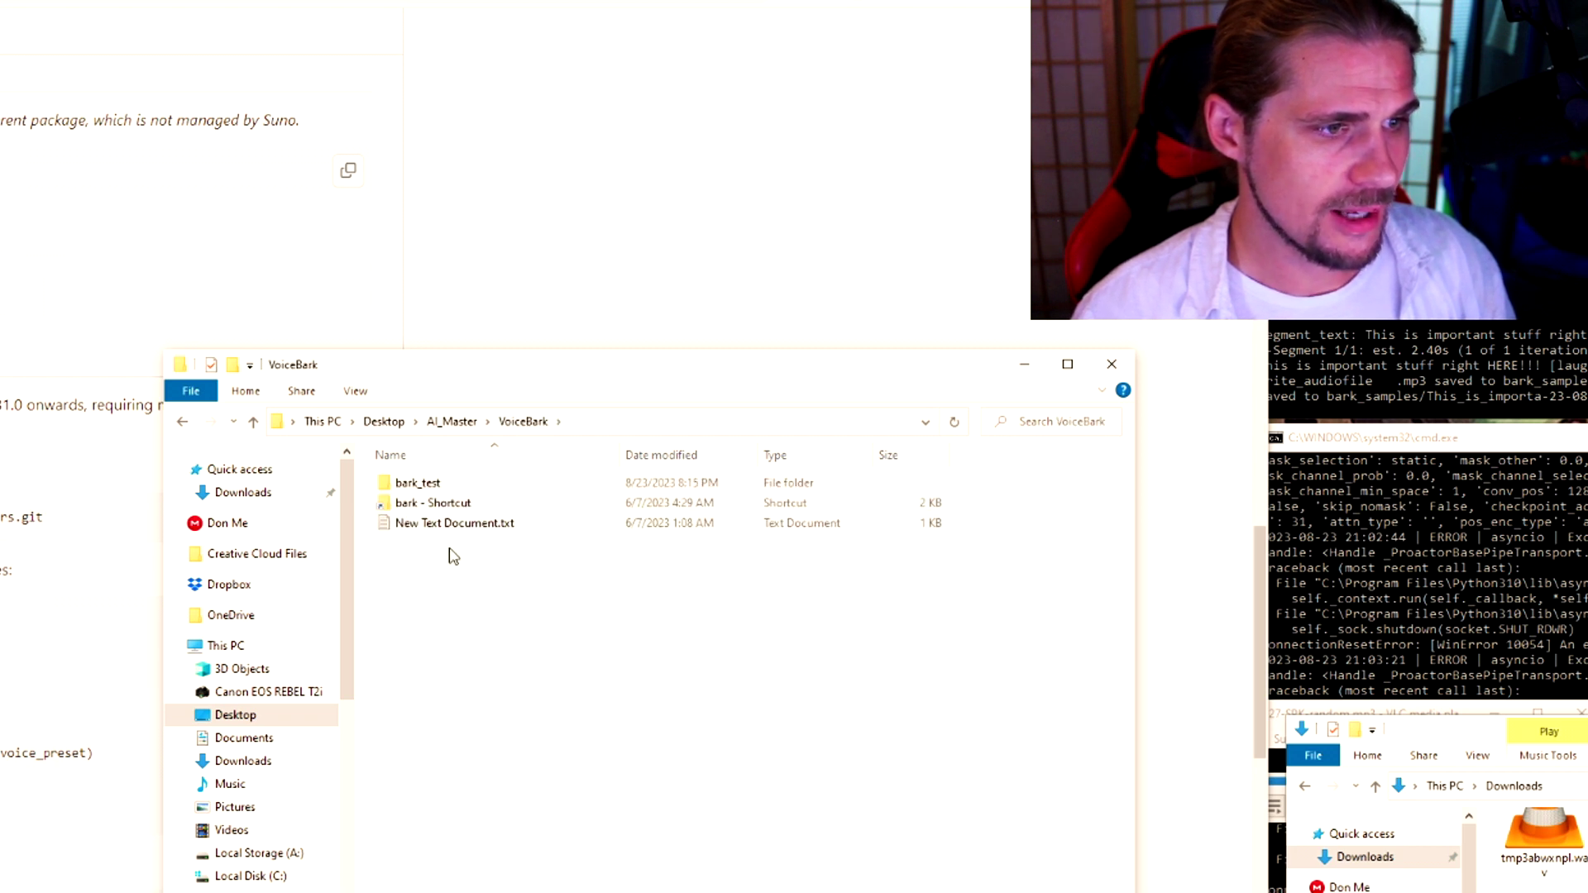
right_click(416, 574)
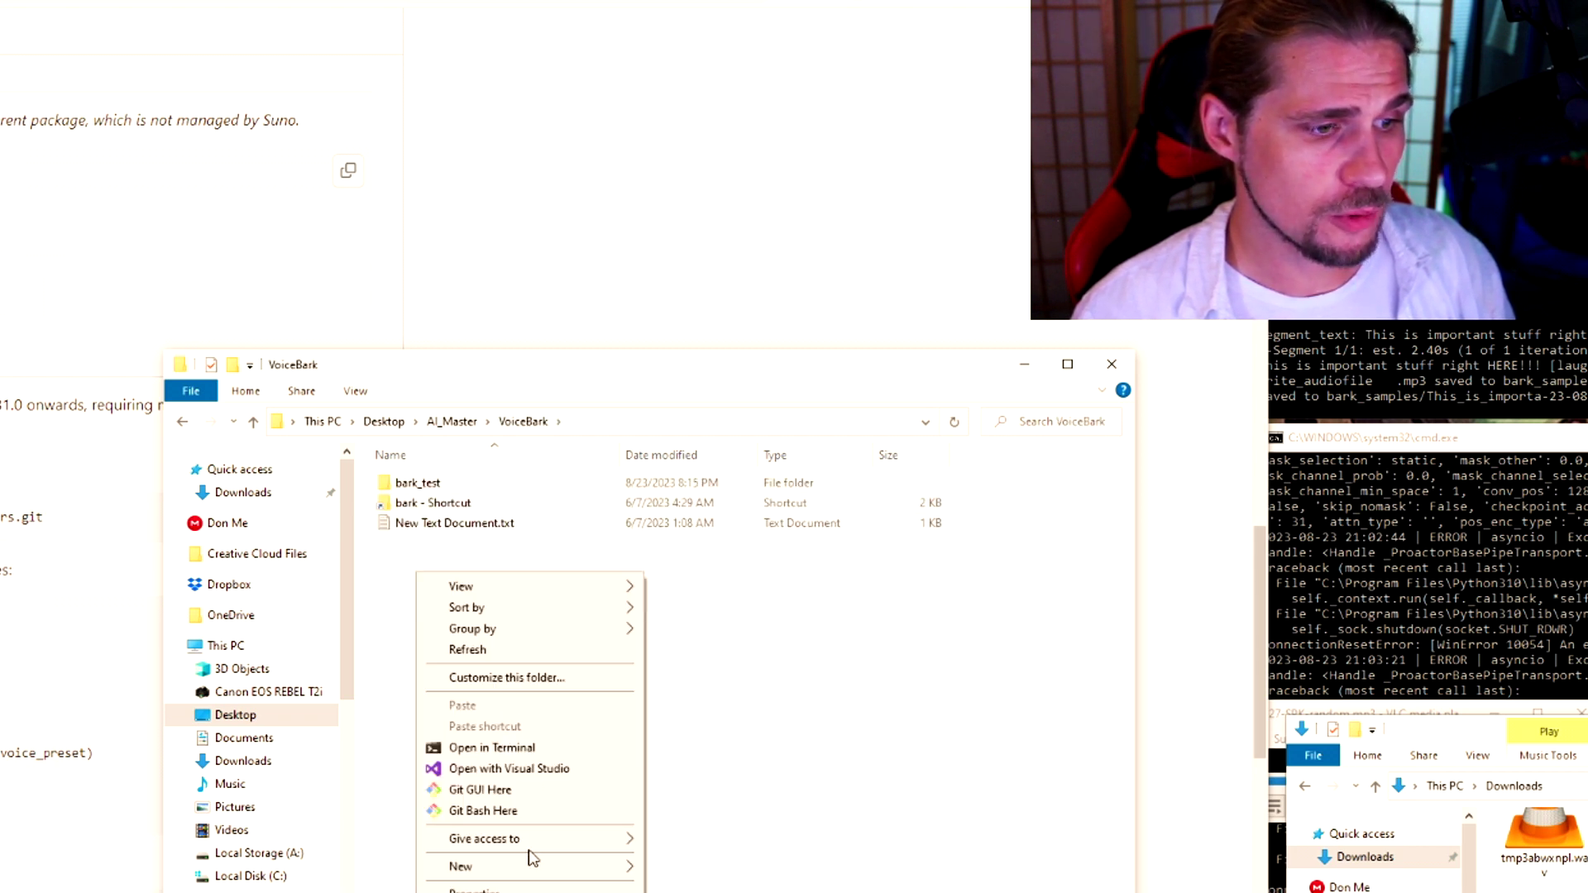
mouse_move(555, 867)
left_click(721, 865)
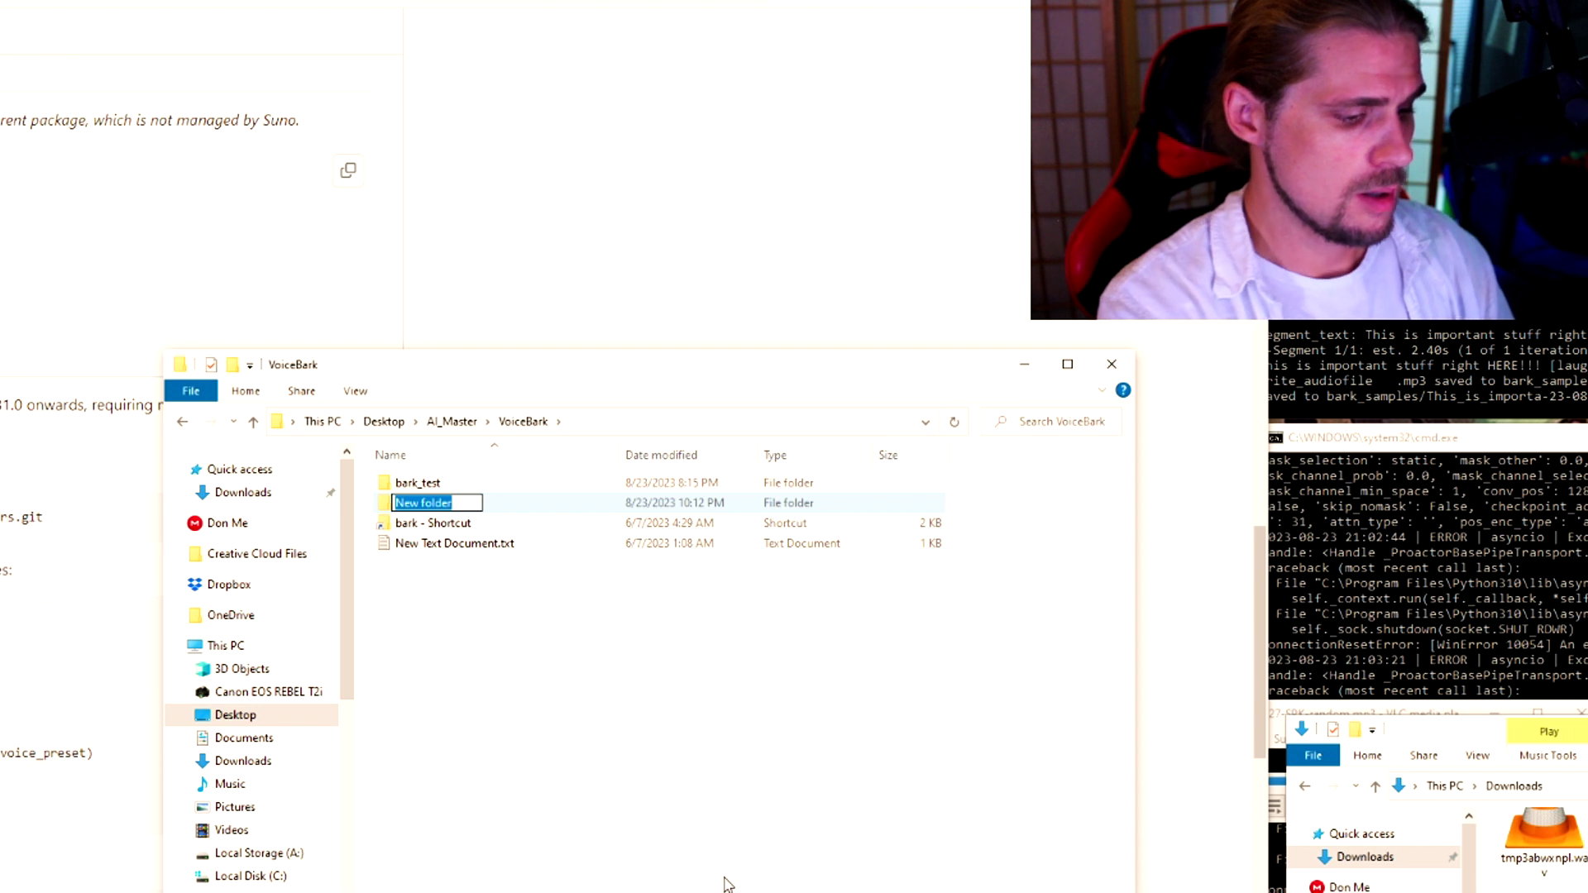
type("bark new")
key("Return")
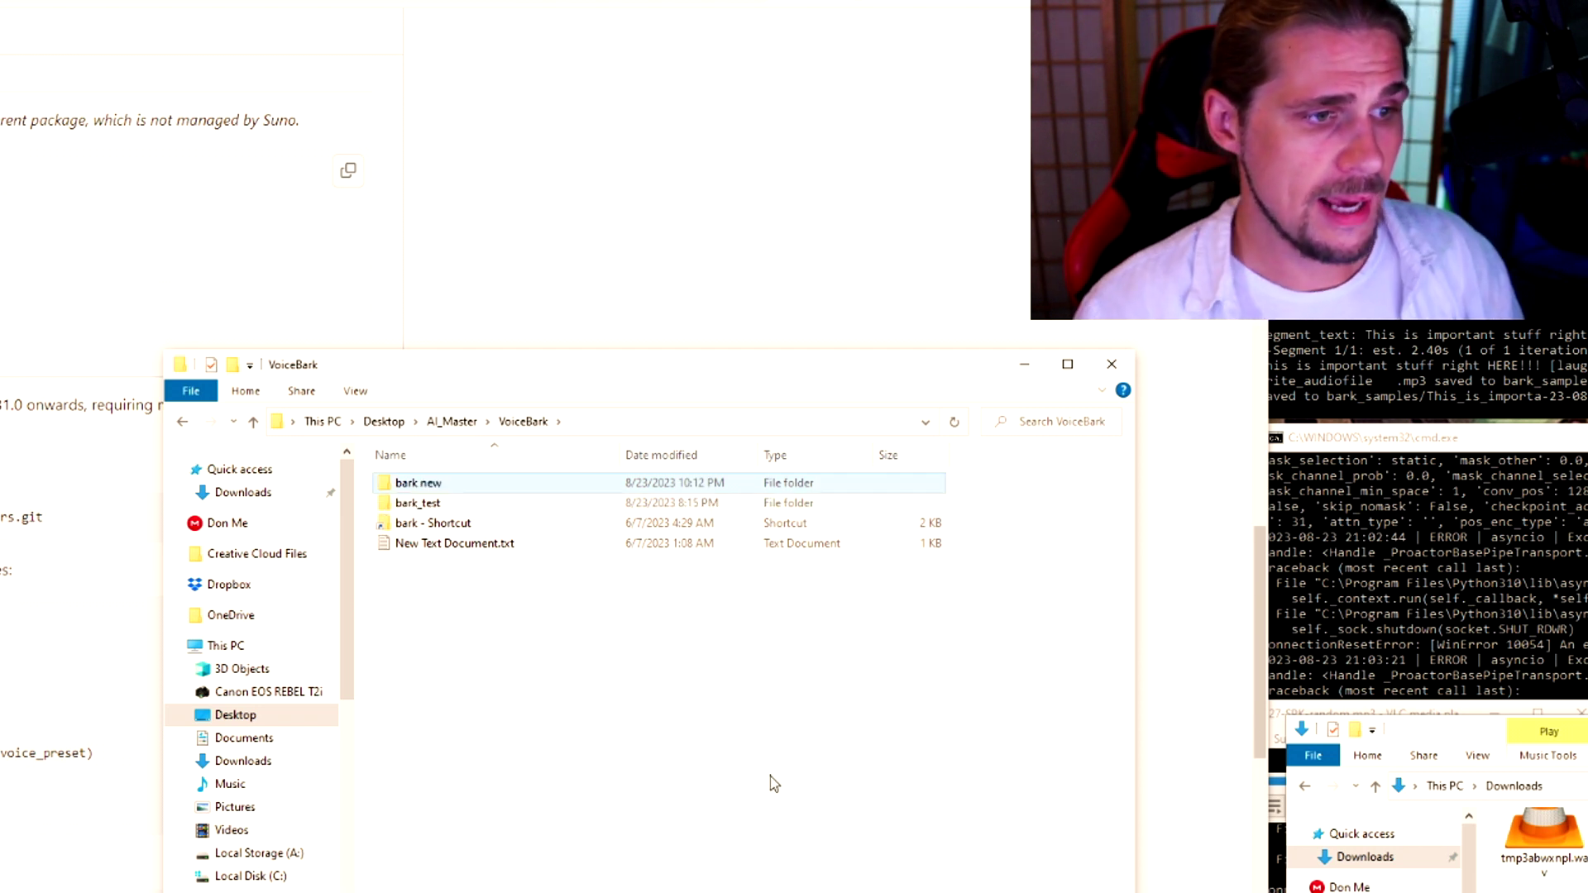
double_click(450, 482)
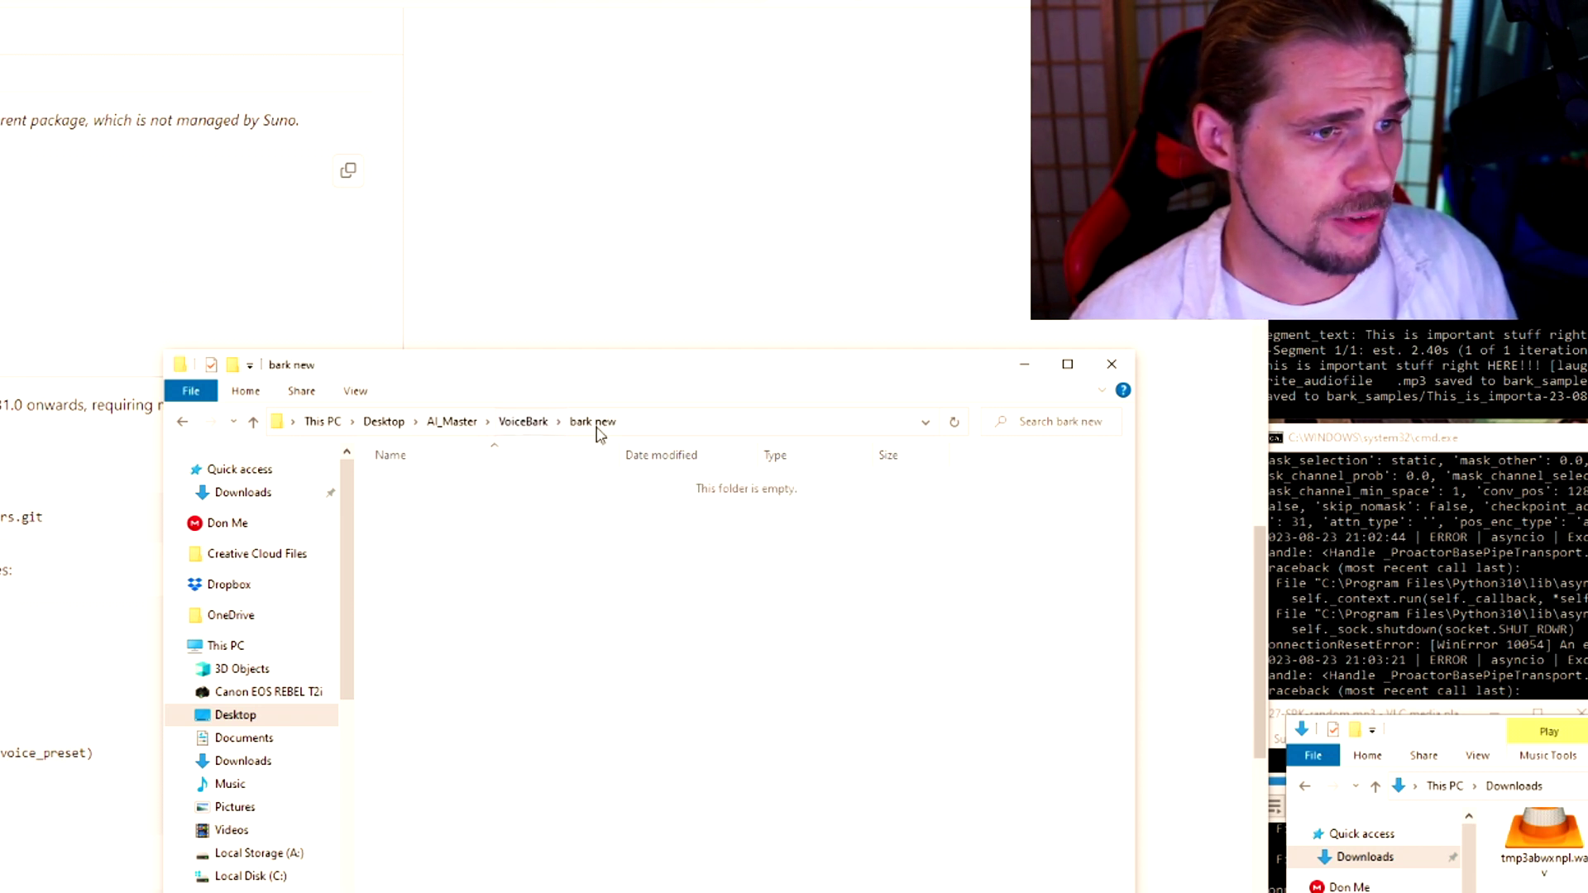
left_click(681, 421)
type("cmd")
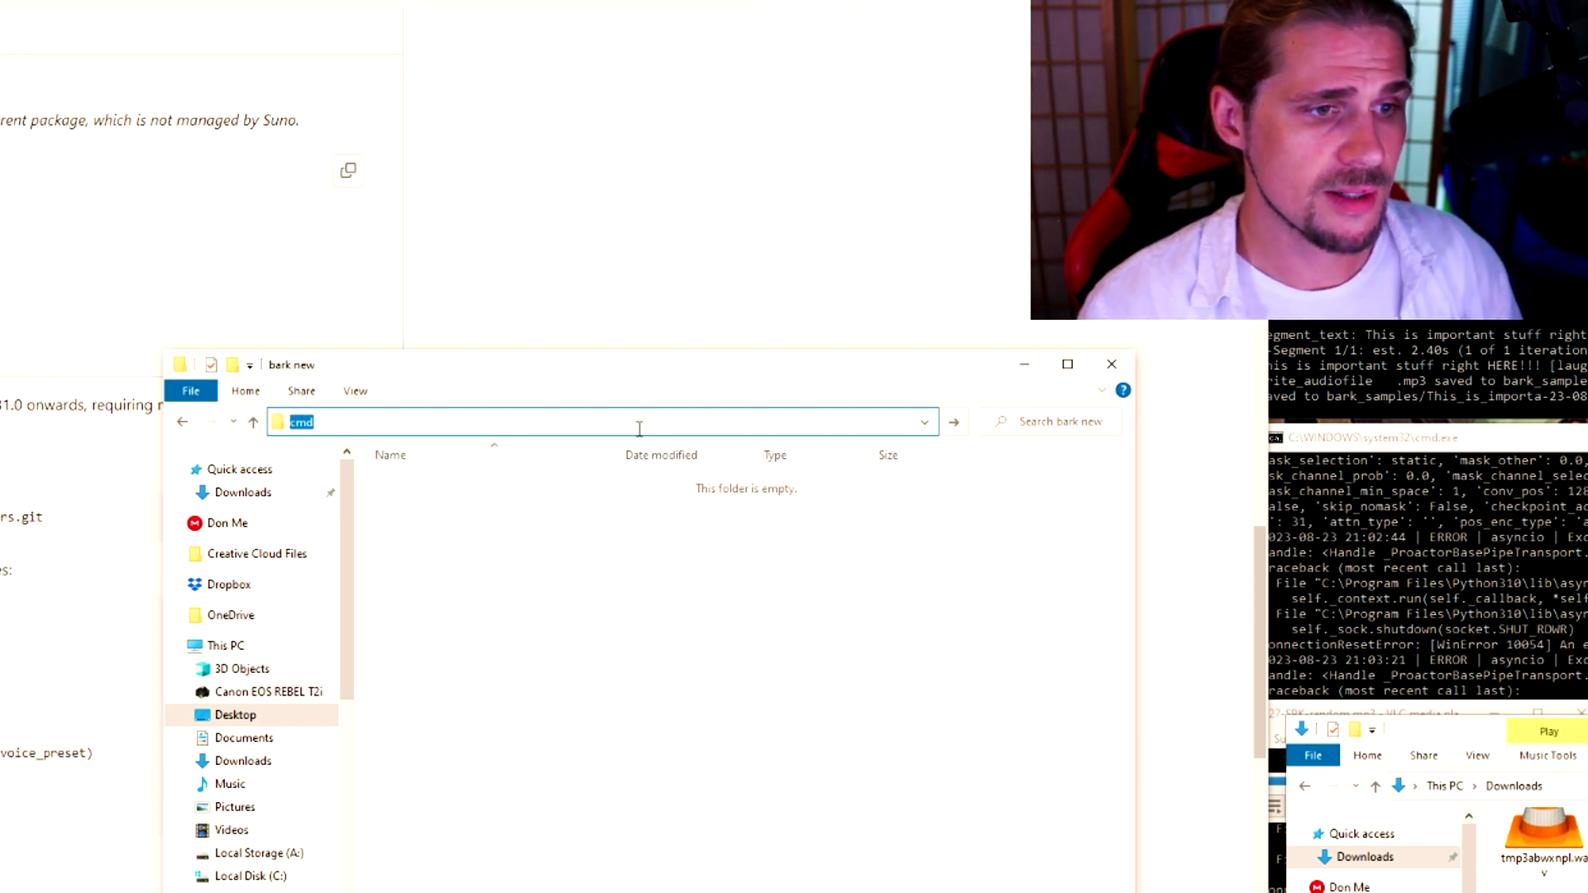
key("Return")
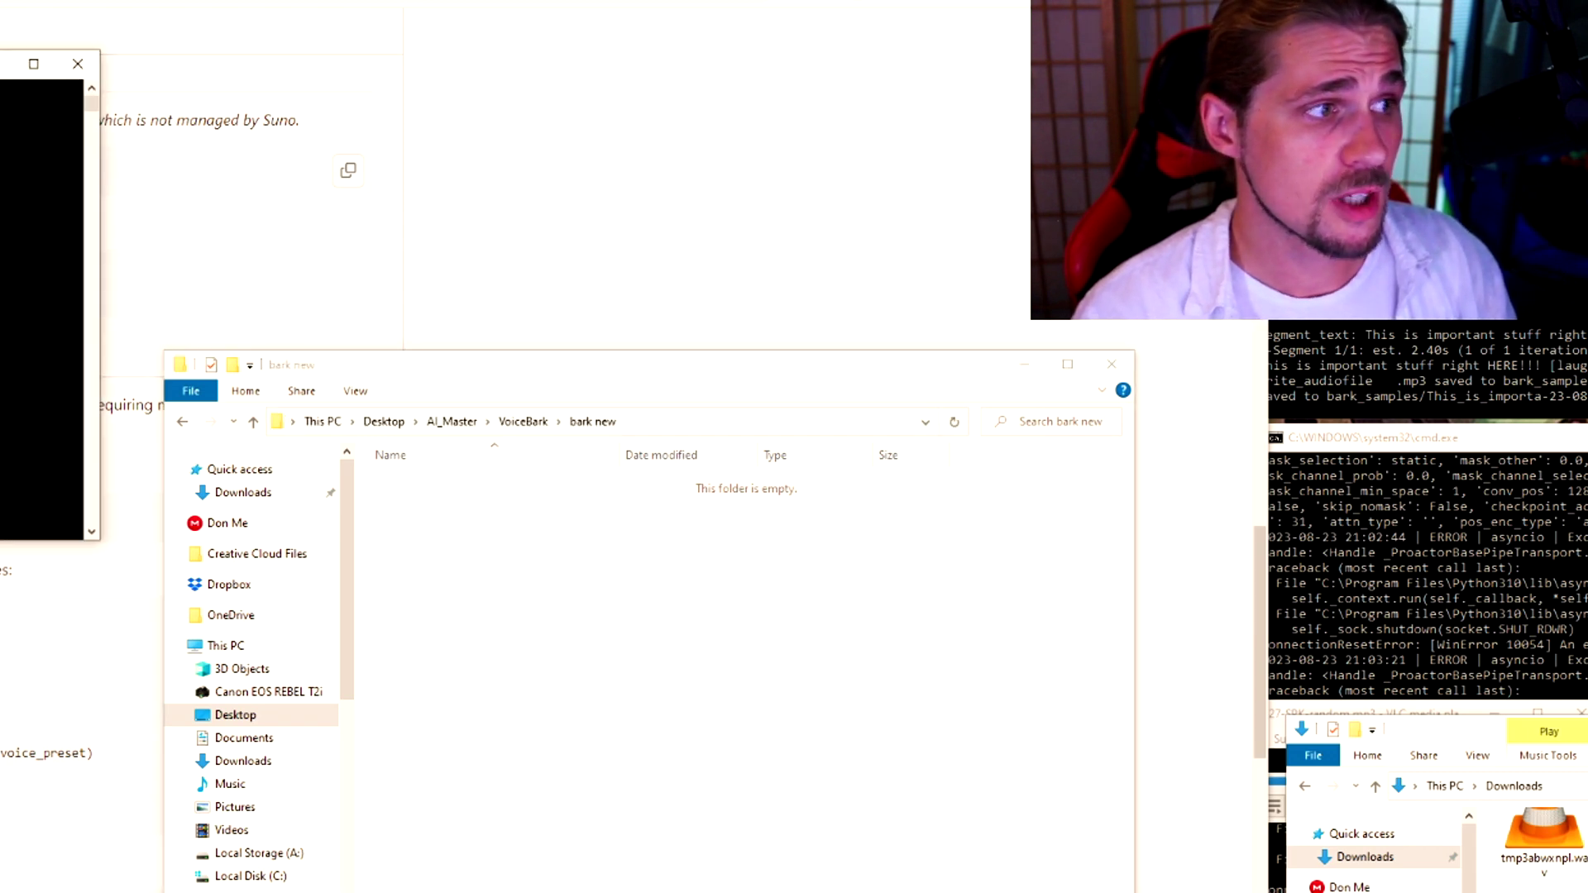
left_click_drag(13, 64, 941, 109)
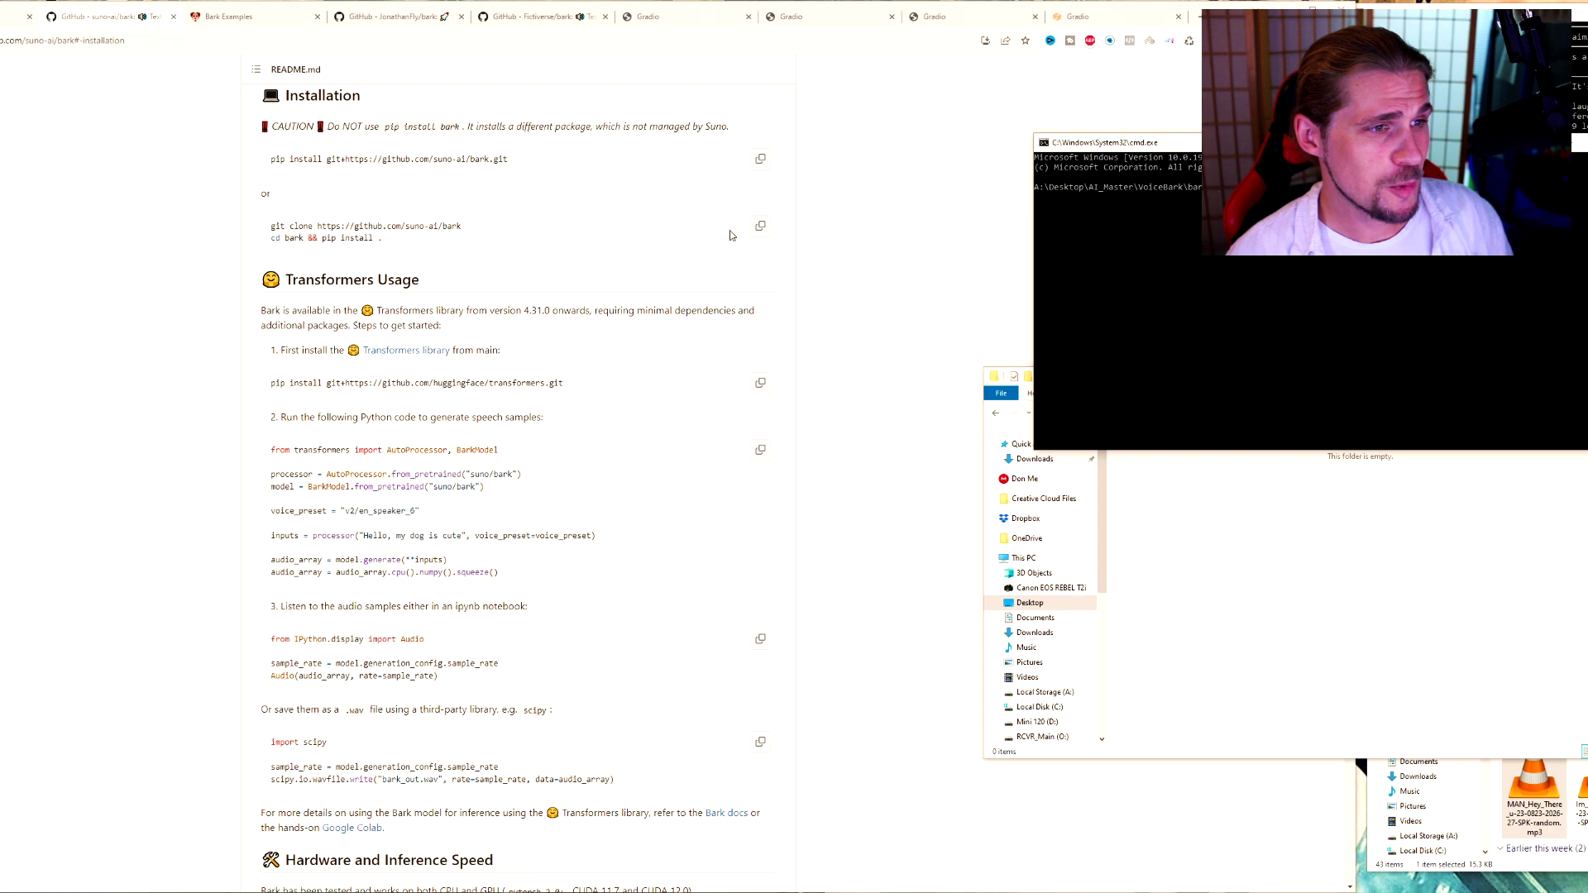
left_click(760, 228)
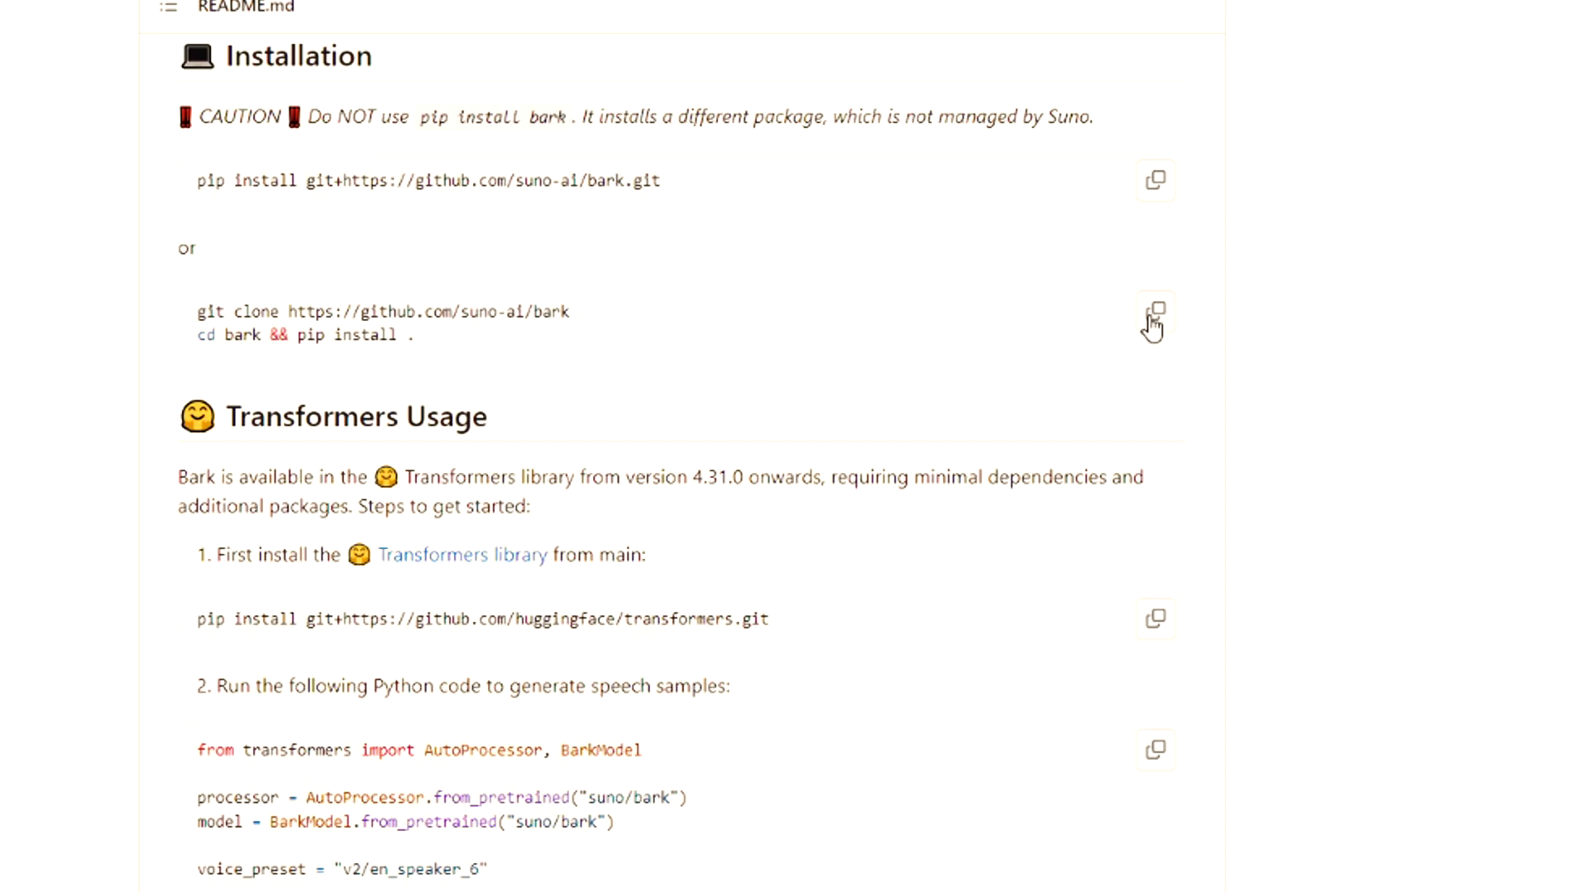
left_click(1153, 321)
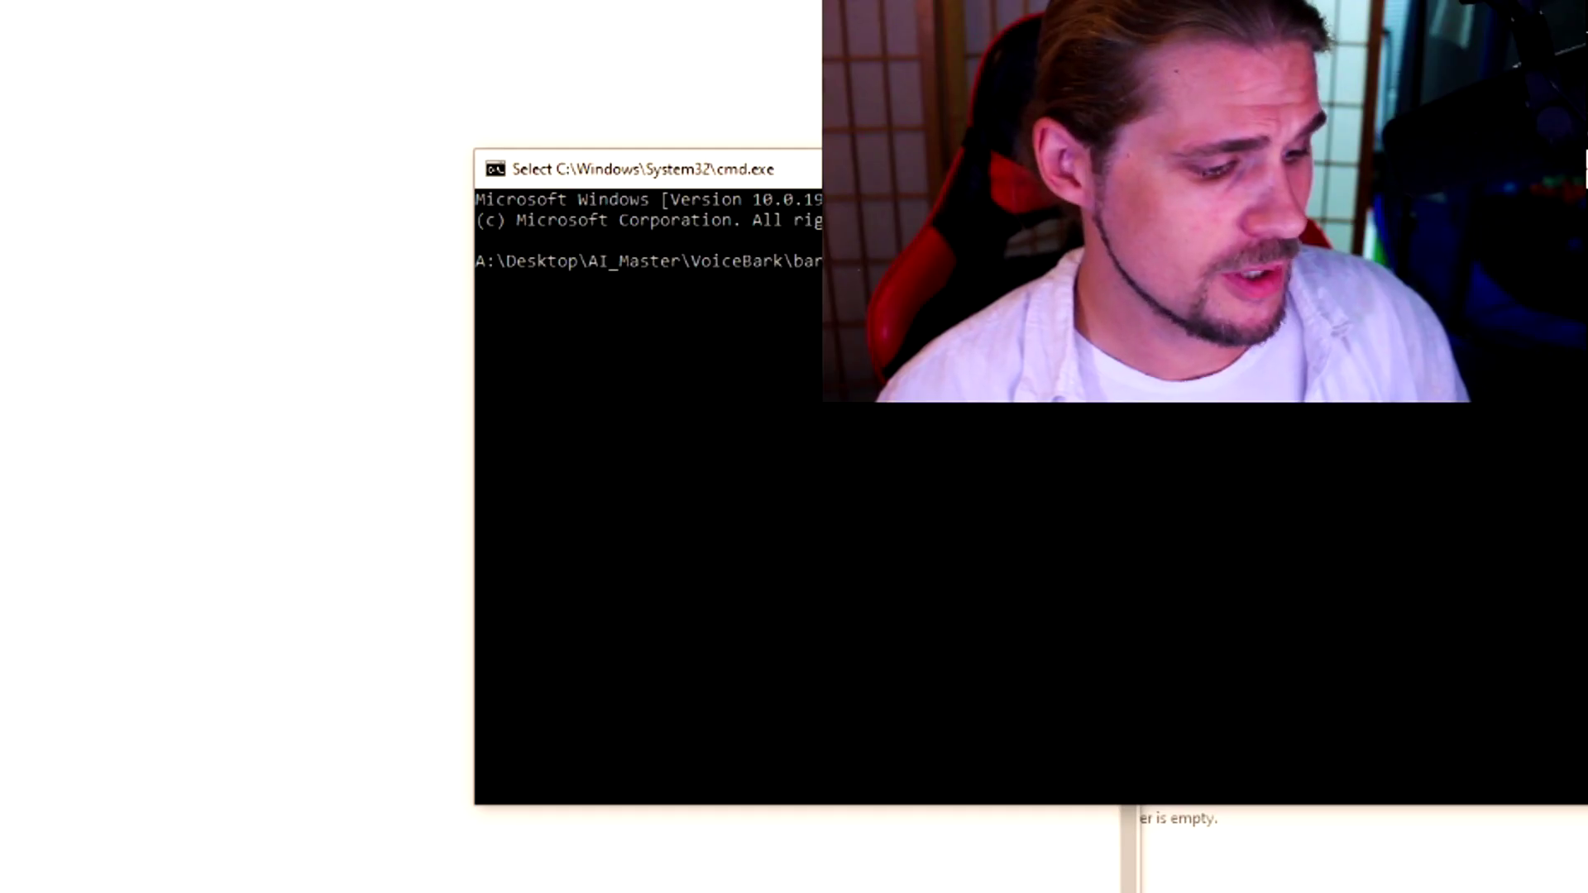
key("ctrl+v")
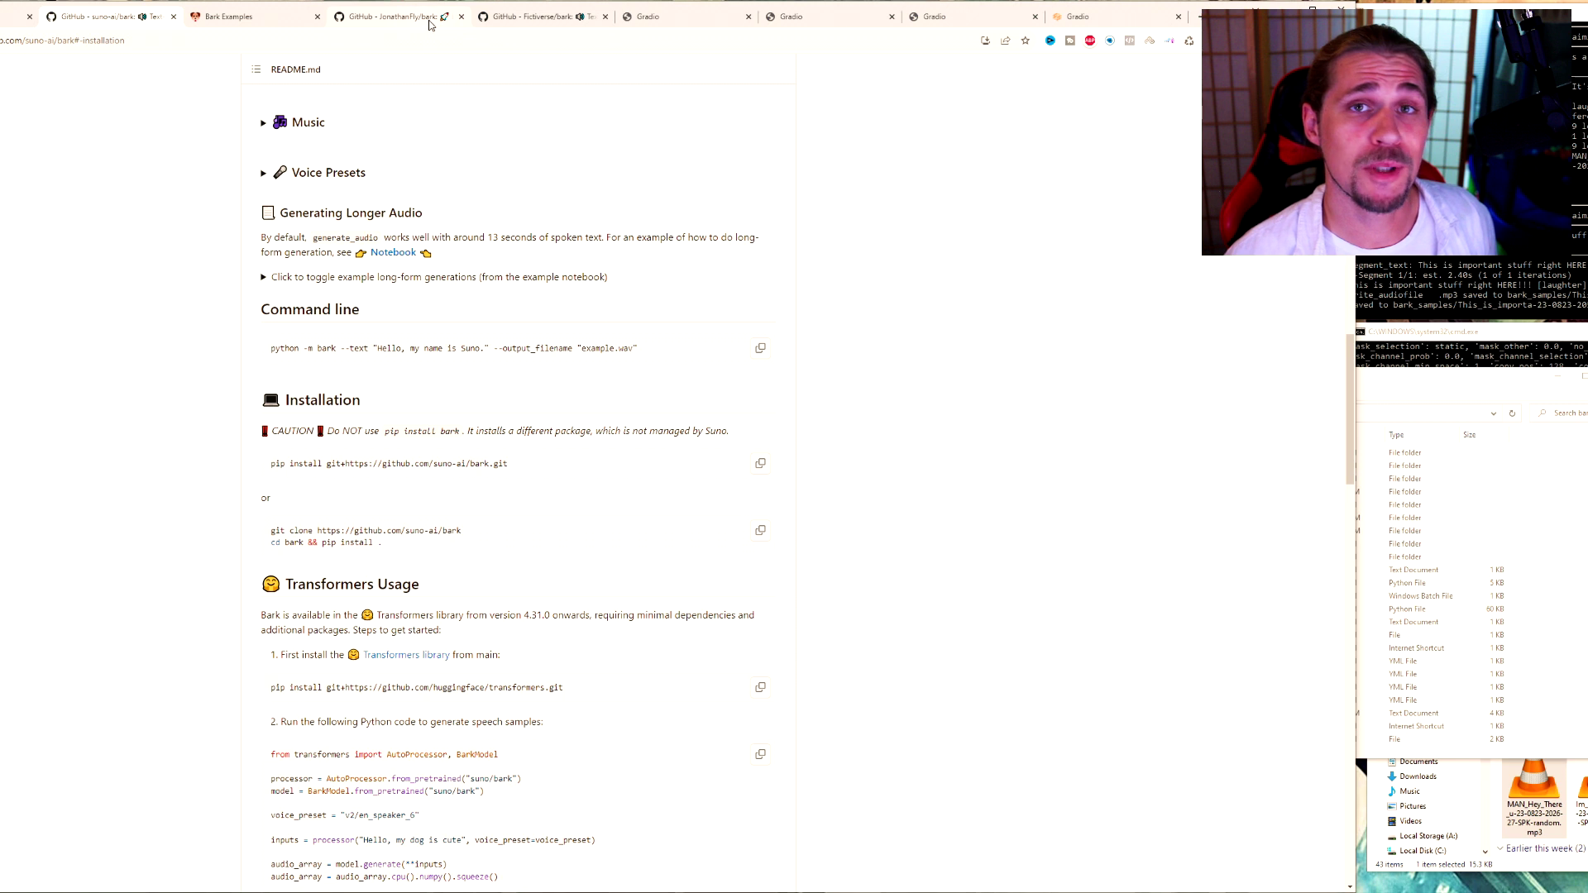
Switch to the Fictiverse/bark repository and scroll through its Bark TTS WebUI README.
left_click(512, 23)
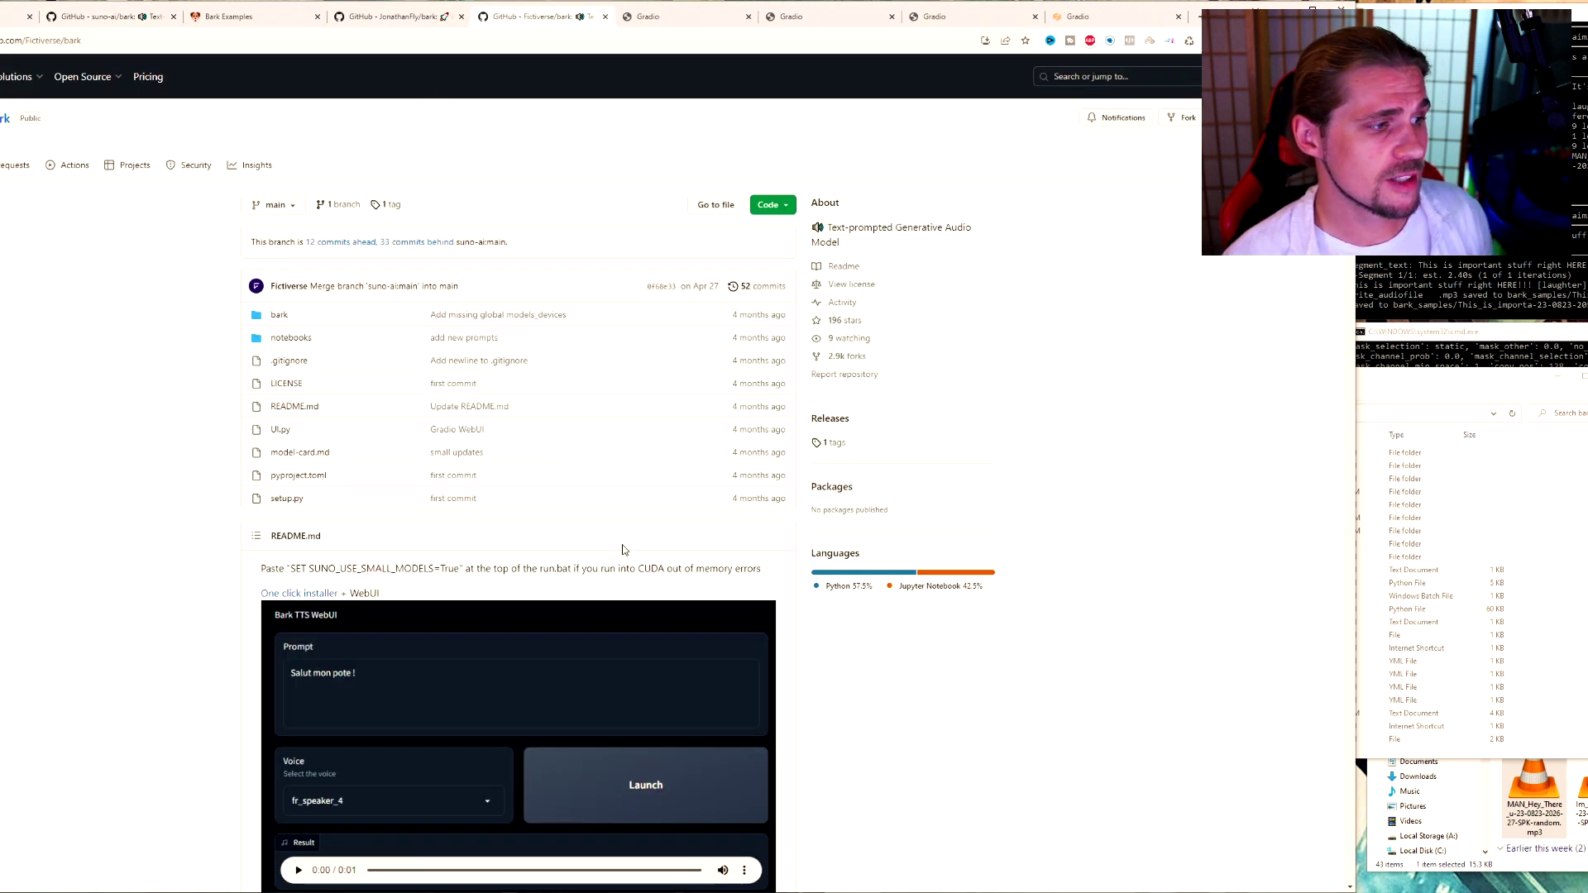
scroll(623, 550, "down", 2)
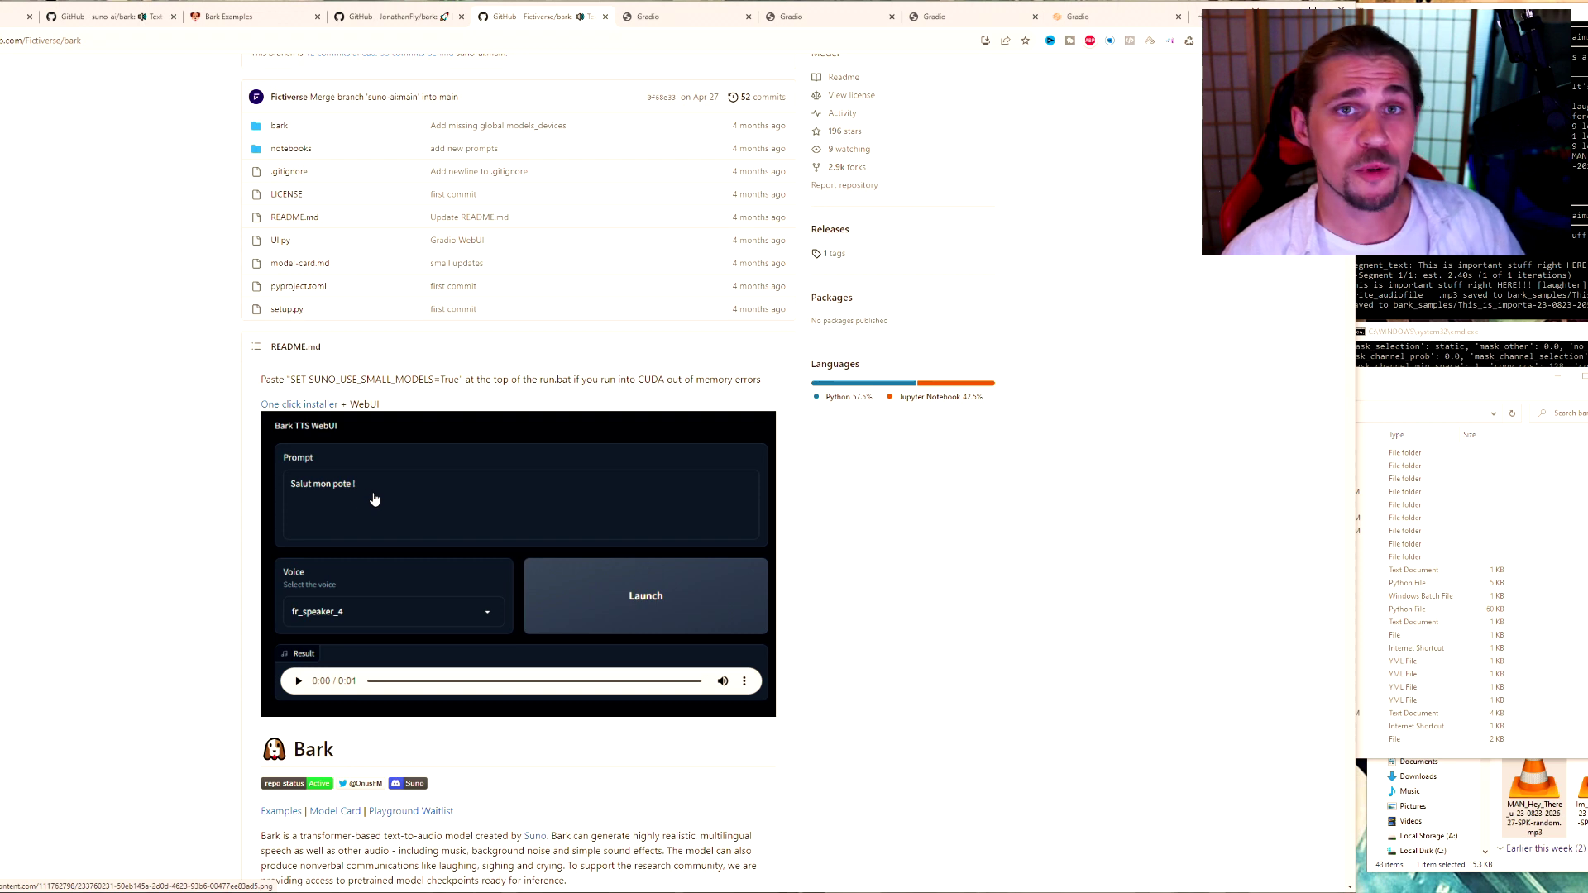
scroll(397, 502, "down", 1)
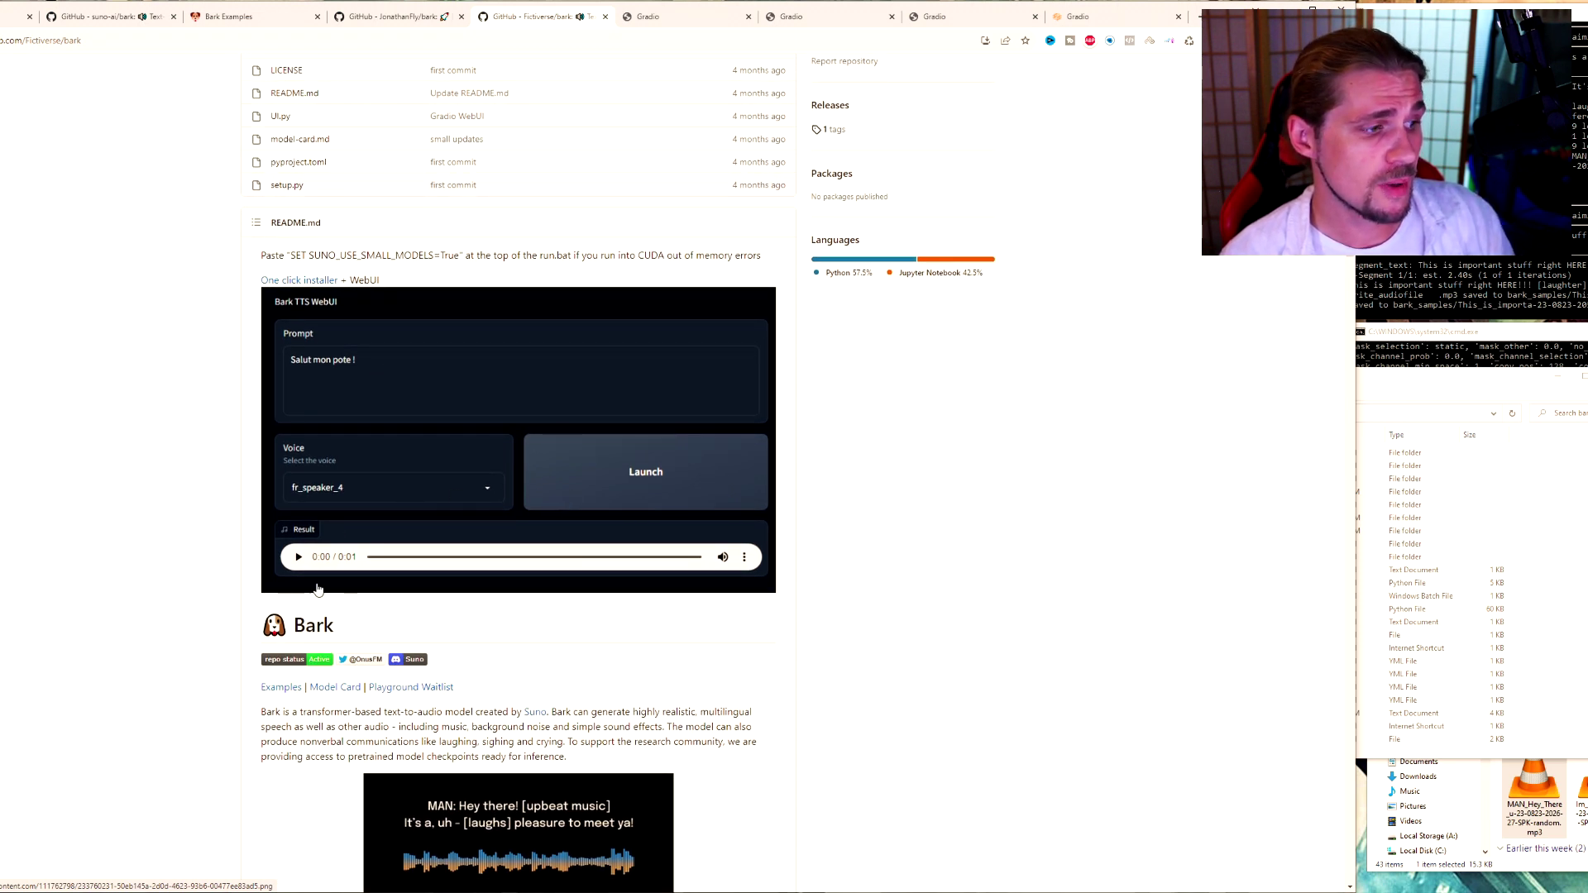
scroll(634, 510, "up", 3)
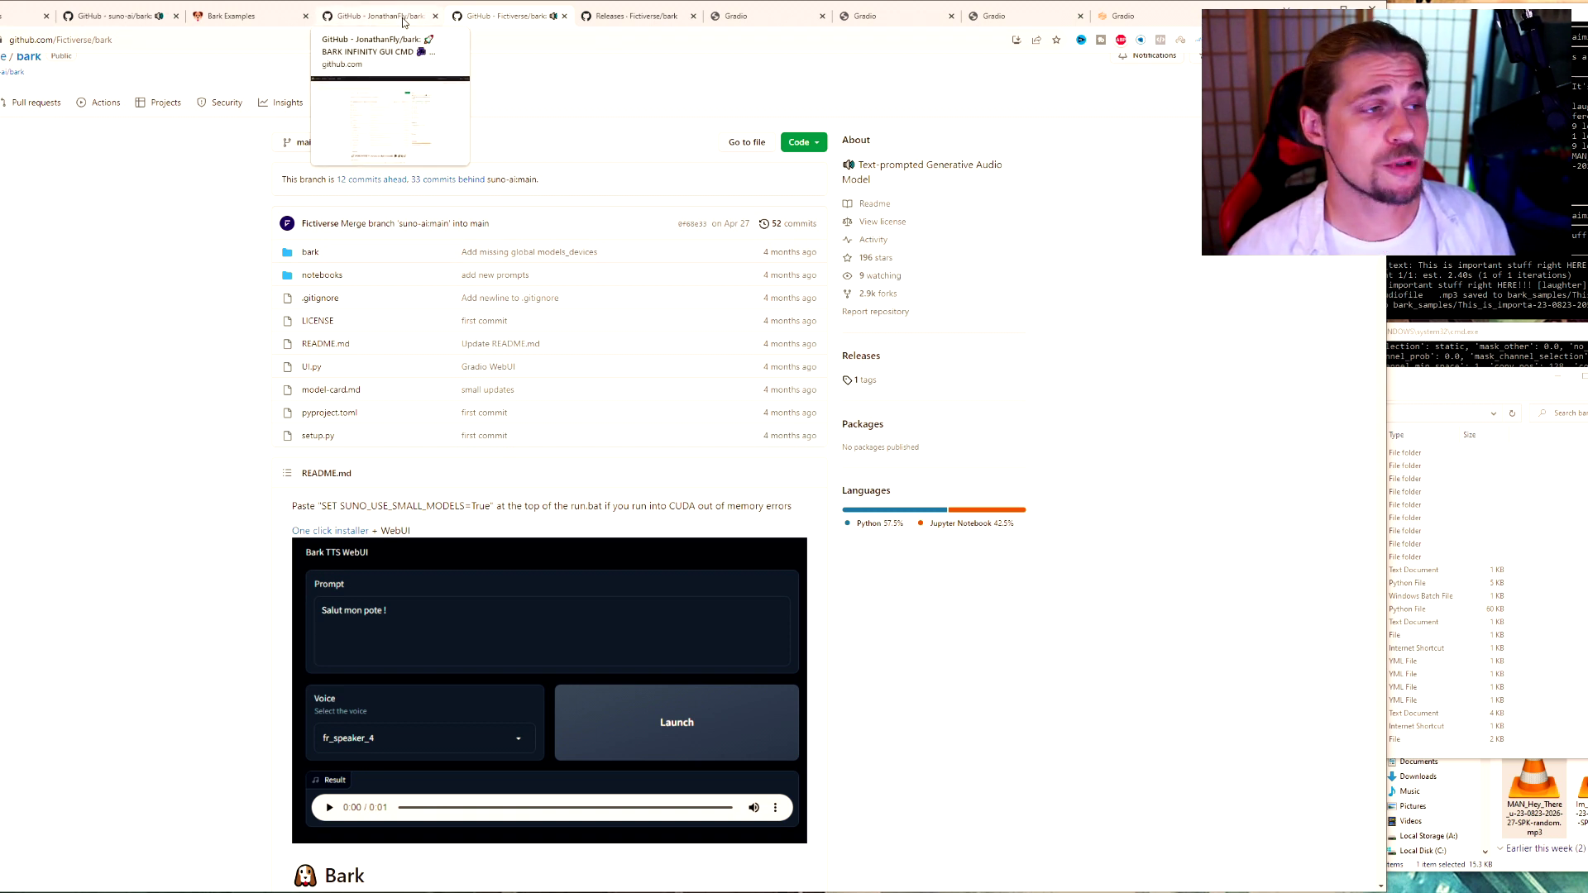
left_click(402, 22)
Scroll the JonathanFly/bark README past the troubleshooting notes and Bark Infinity screenshot, then back up.
scroll(612, 492, "down", 2)
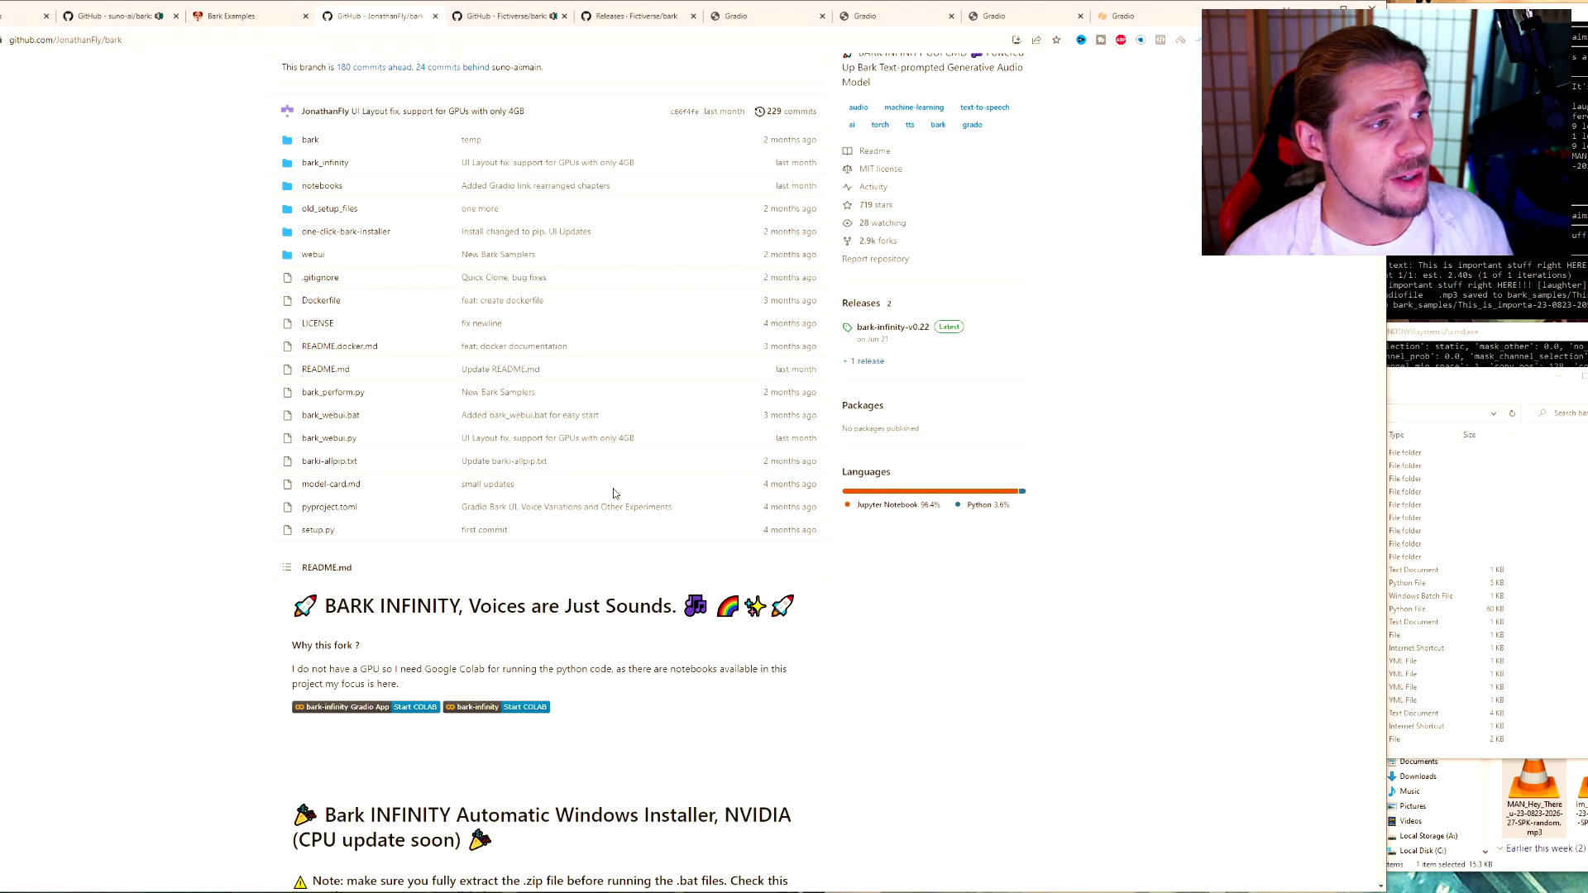
scroll(613, 492, "down", 2)
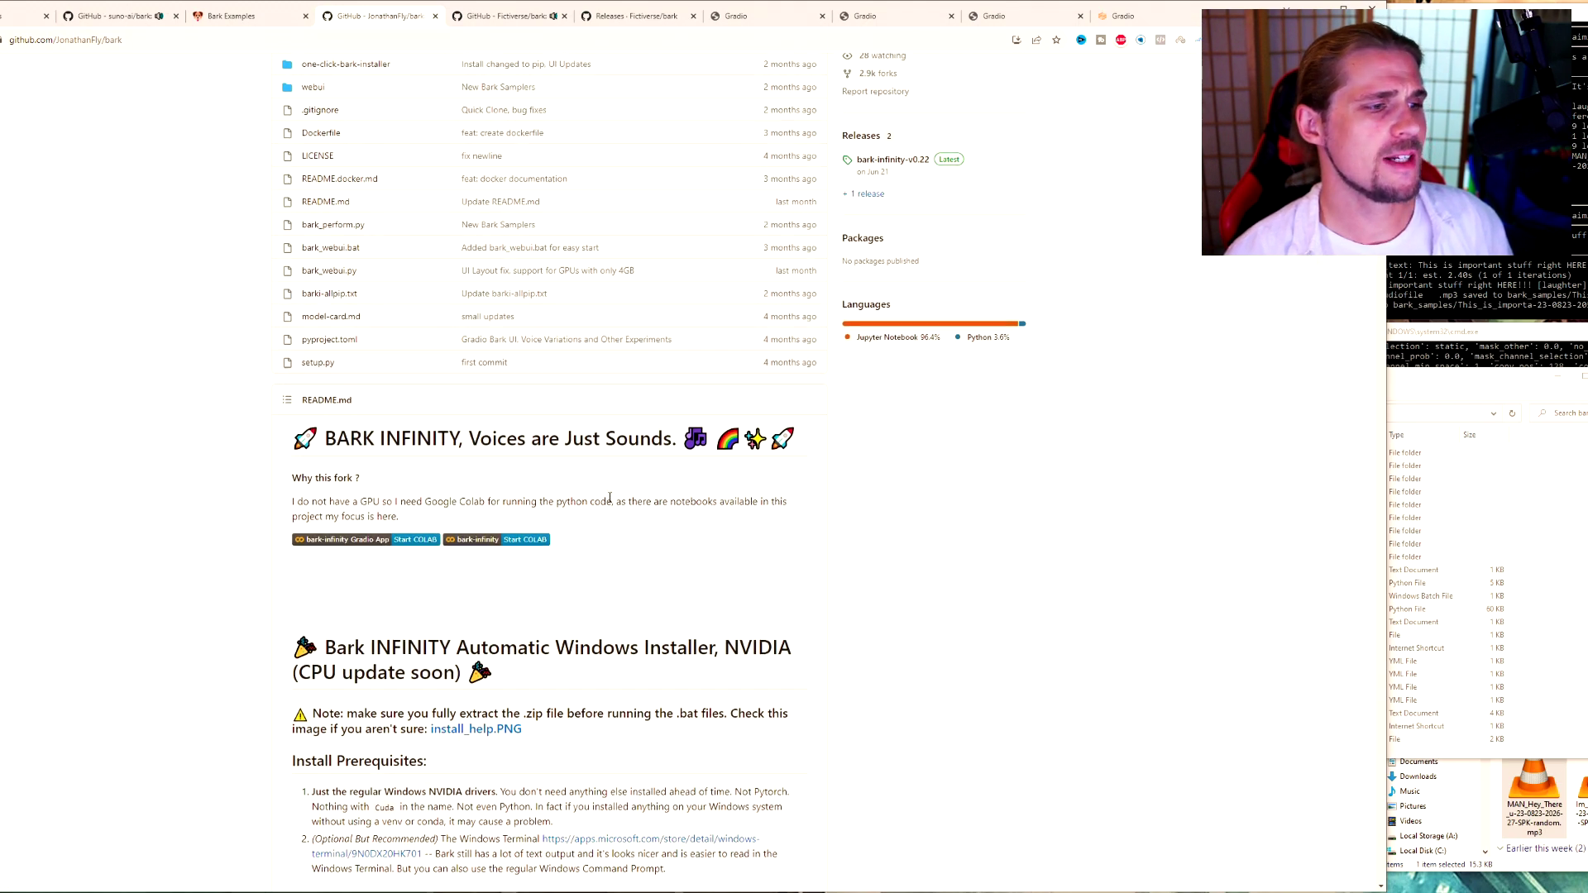
scroll(610, 497, "down", 12)
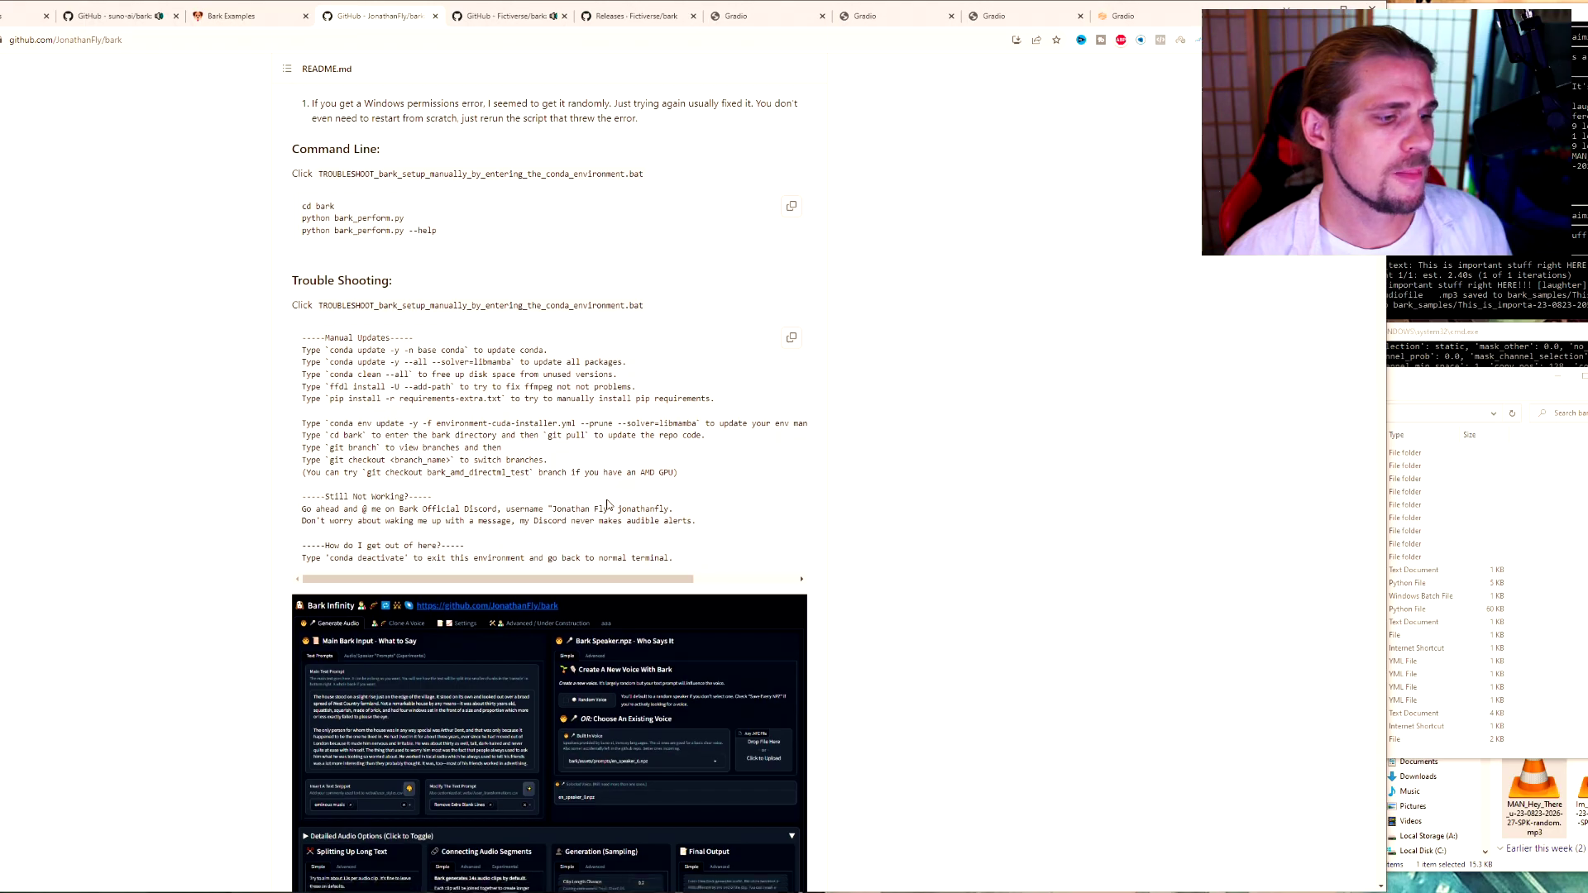
scroll(607, 503, "down", 5)
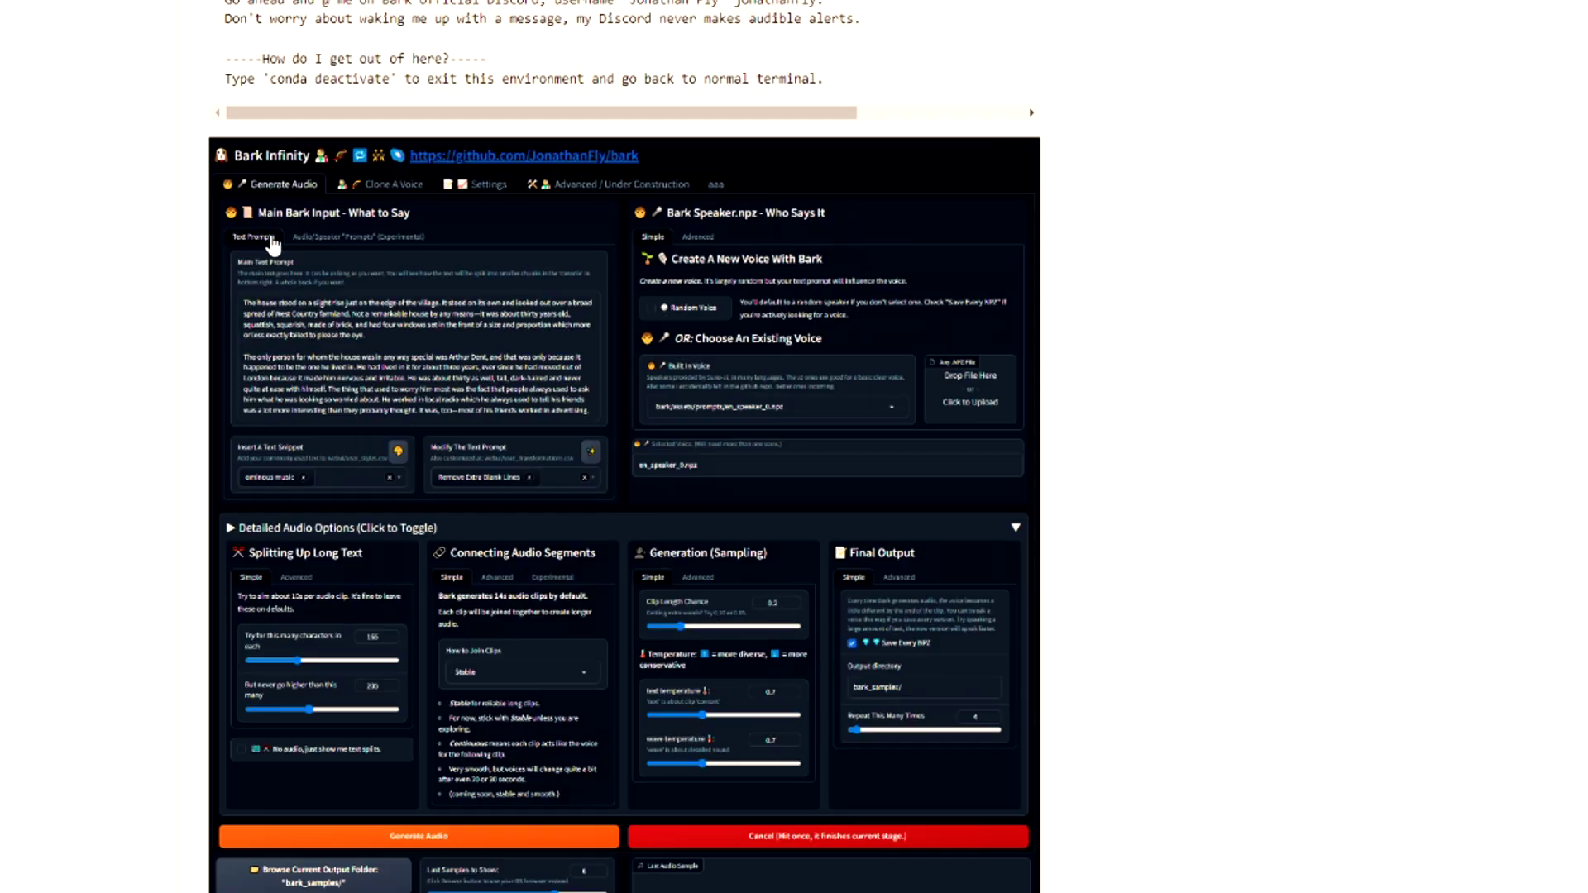
scroll(753, 422, "down", 1)
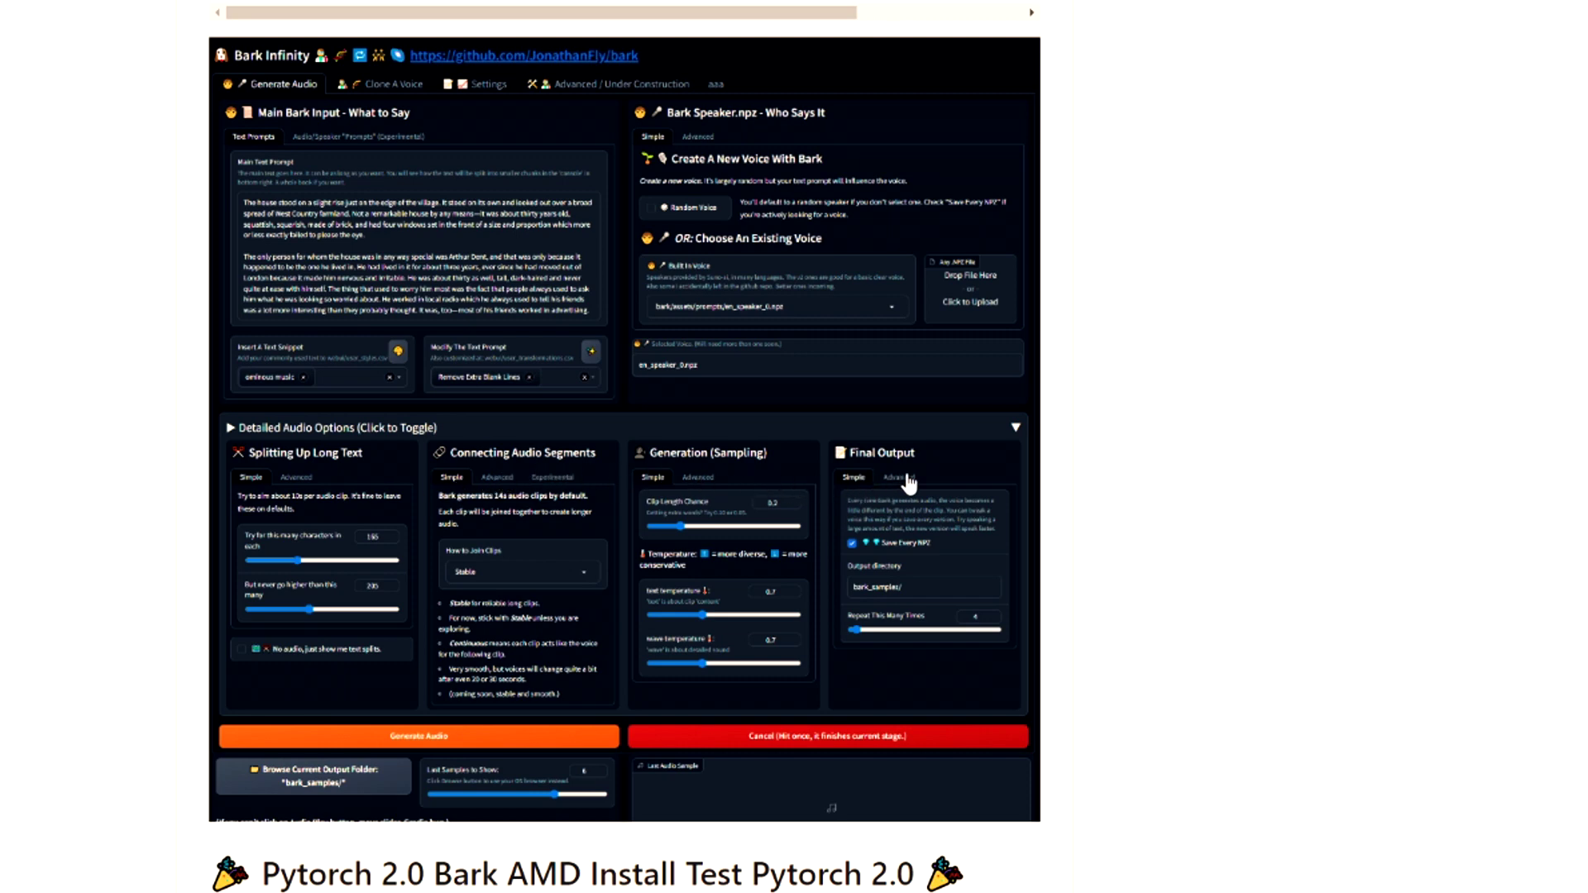
scroll(918, 524, "down", 1)
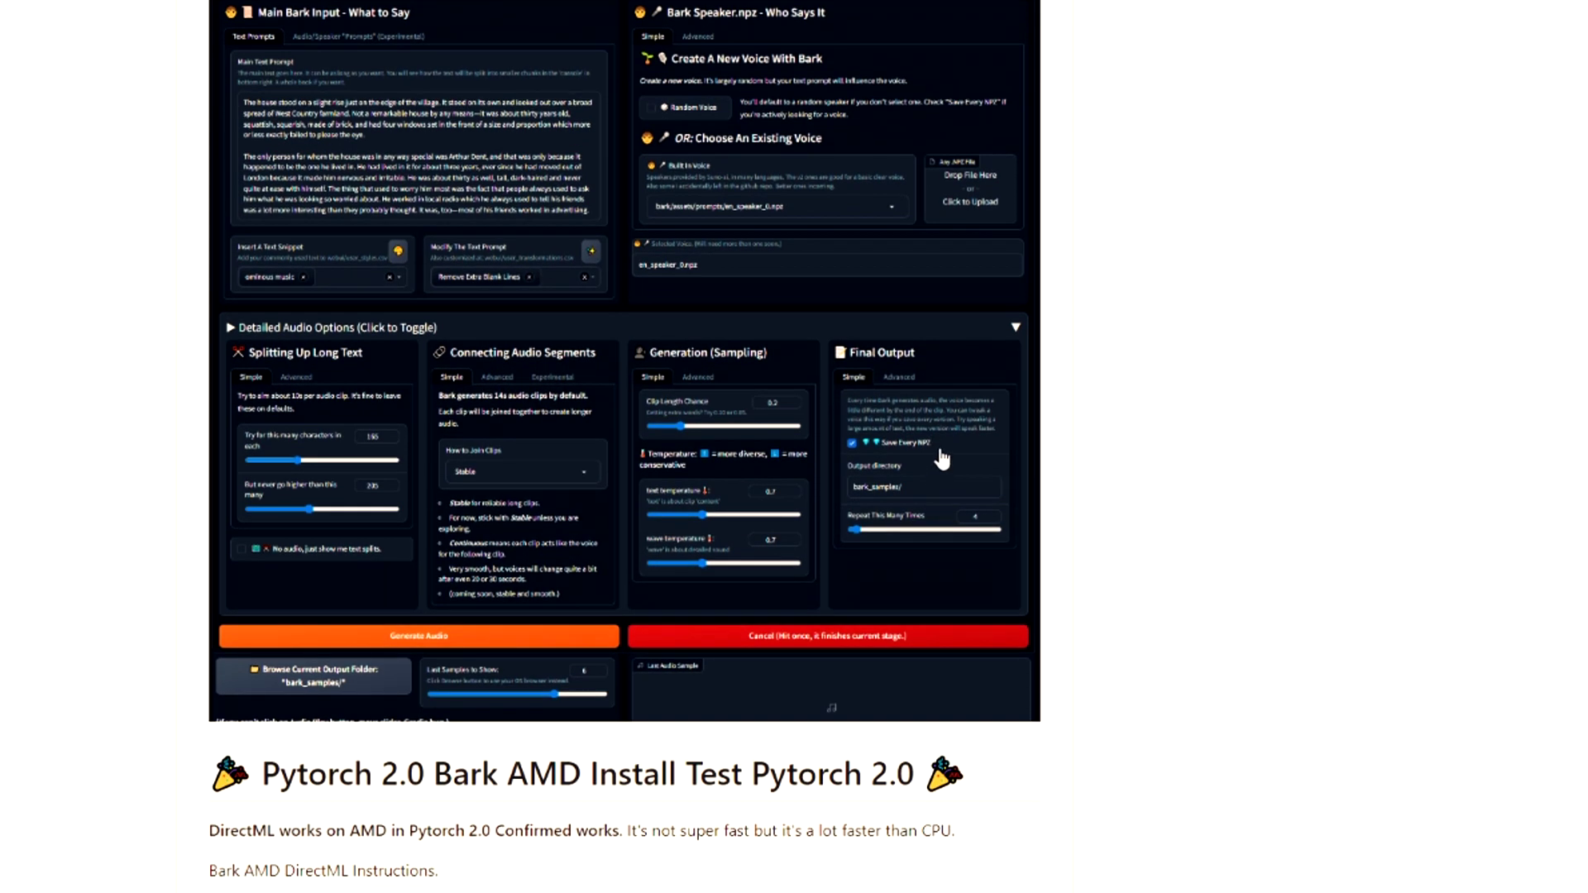
scroll(939, 456, "up", 1)
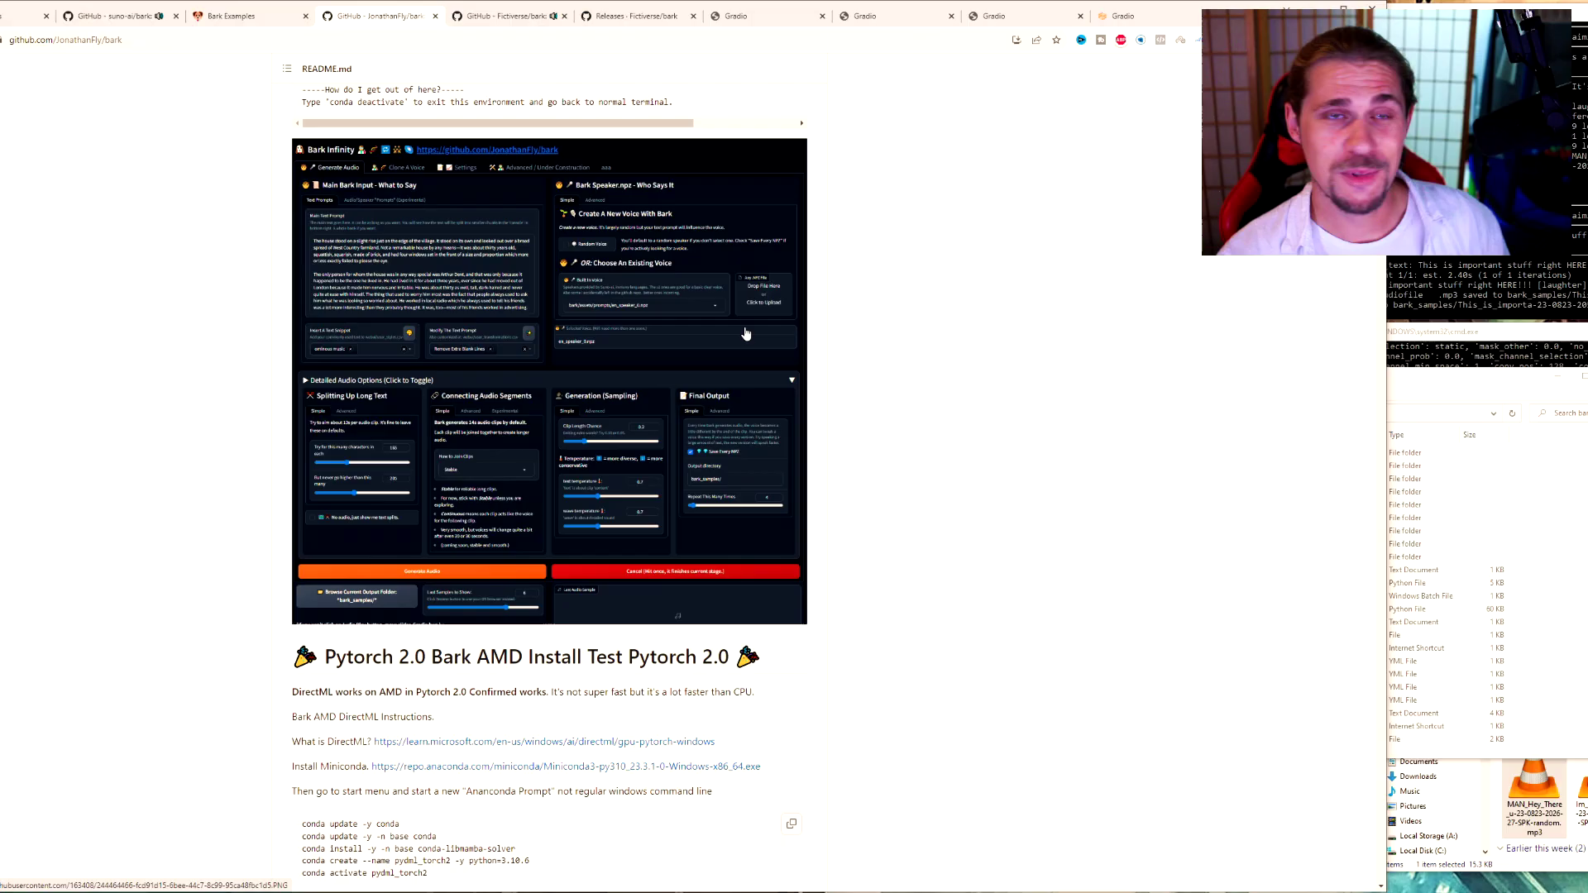
scroll(597, 585, "down", 1)
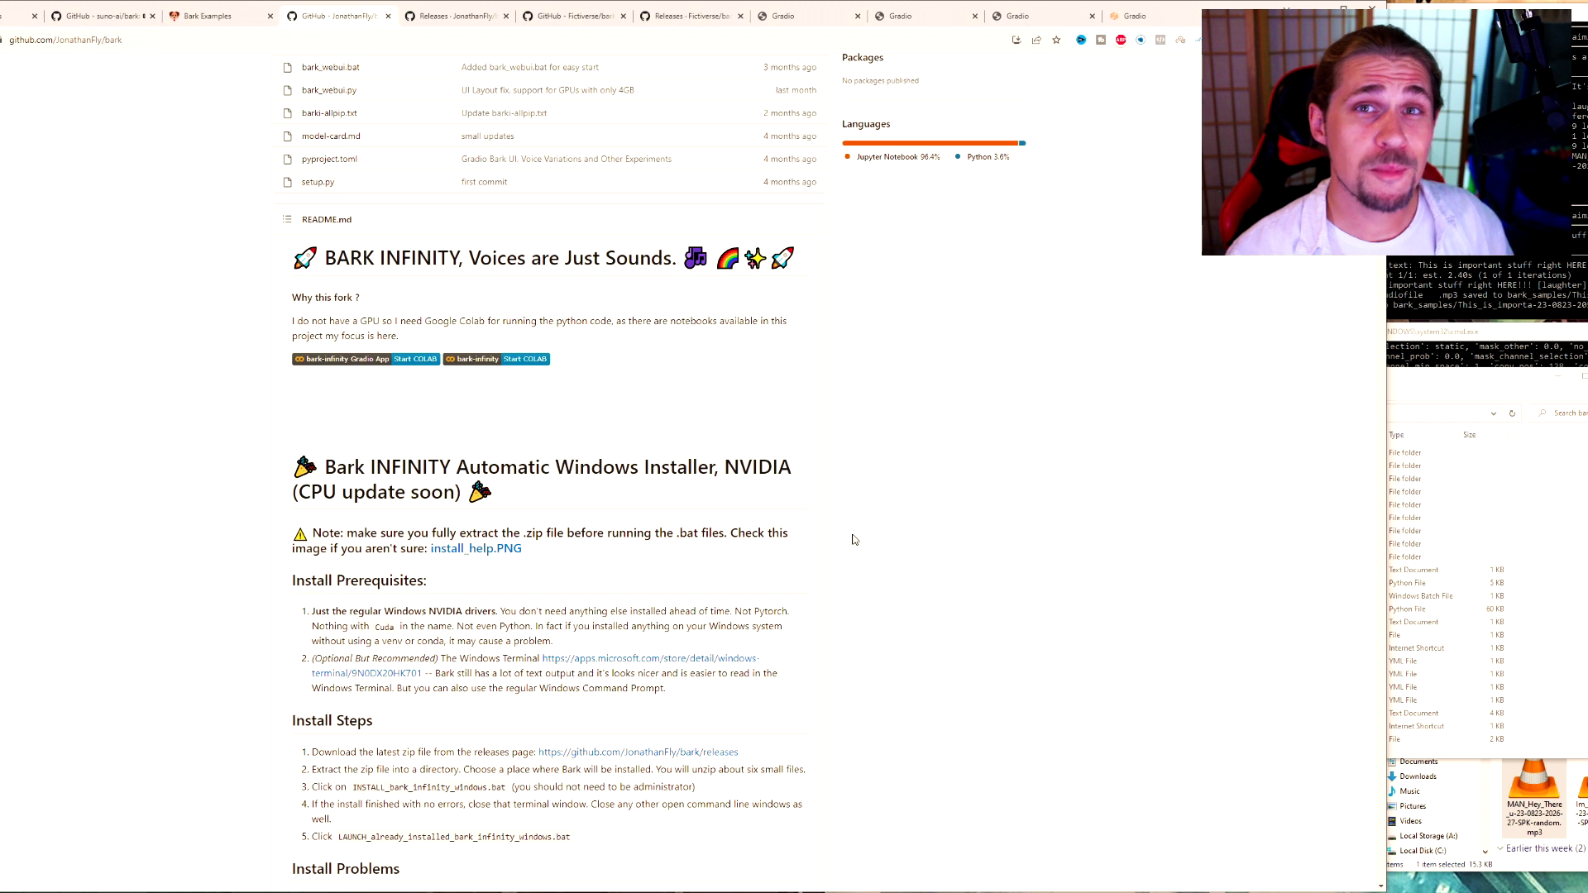
scroll(860, 523, "down", 5)
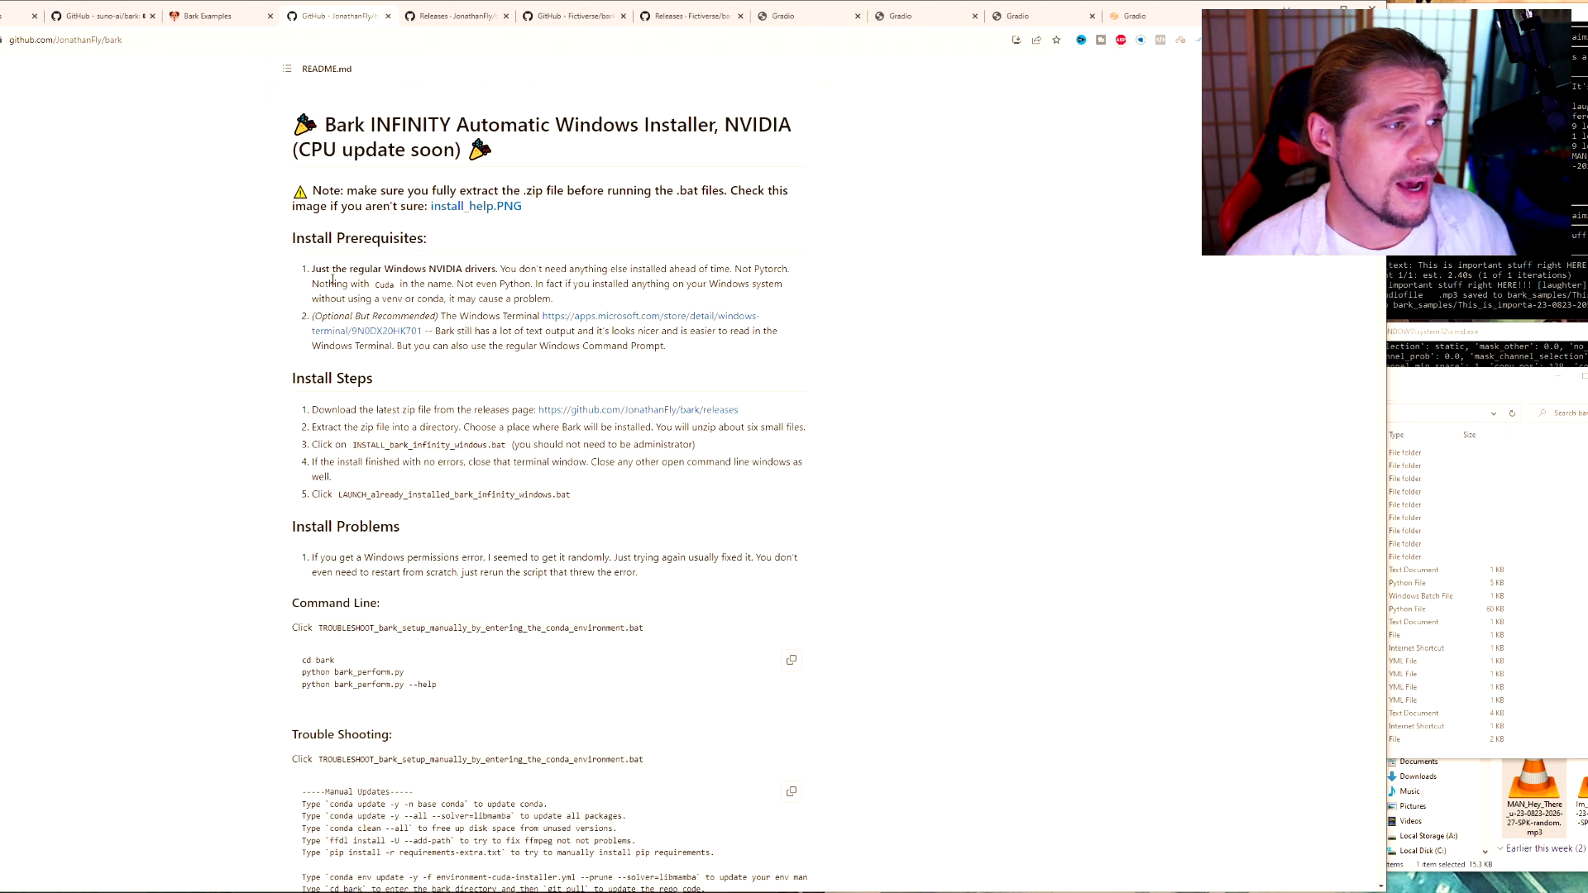
triple_click(302, 239)
left_click(500, 257)
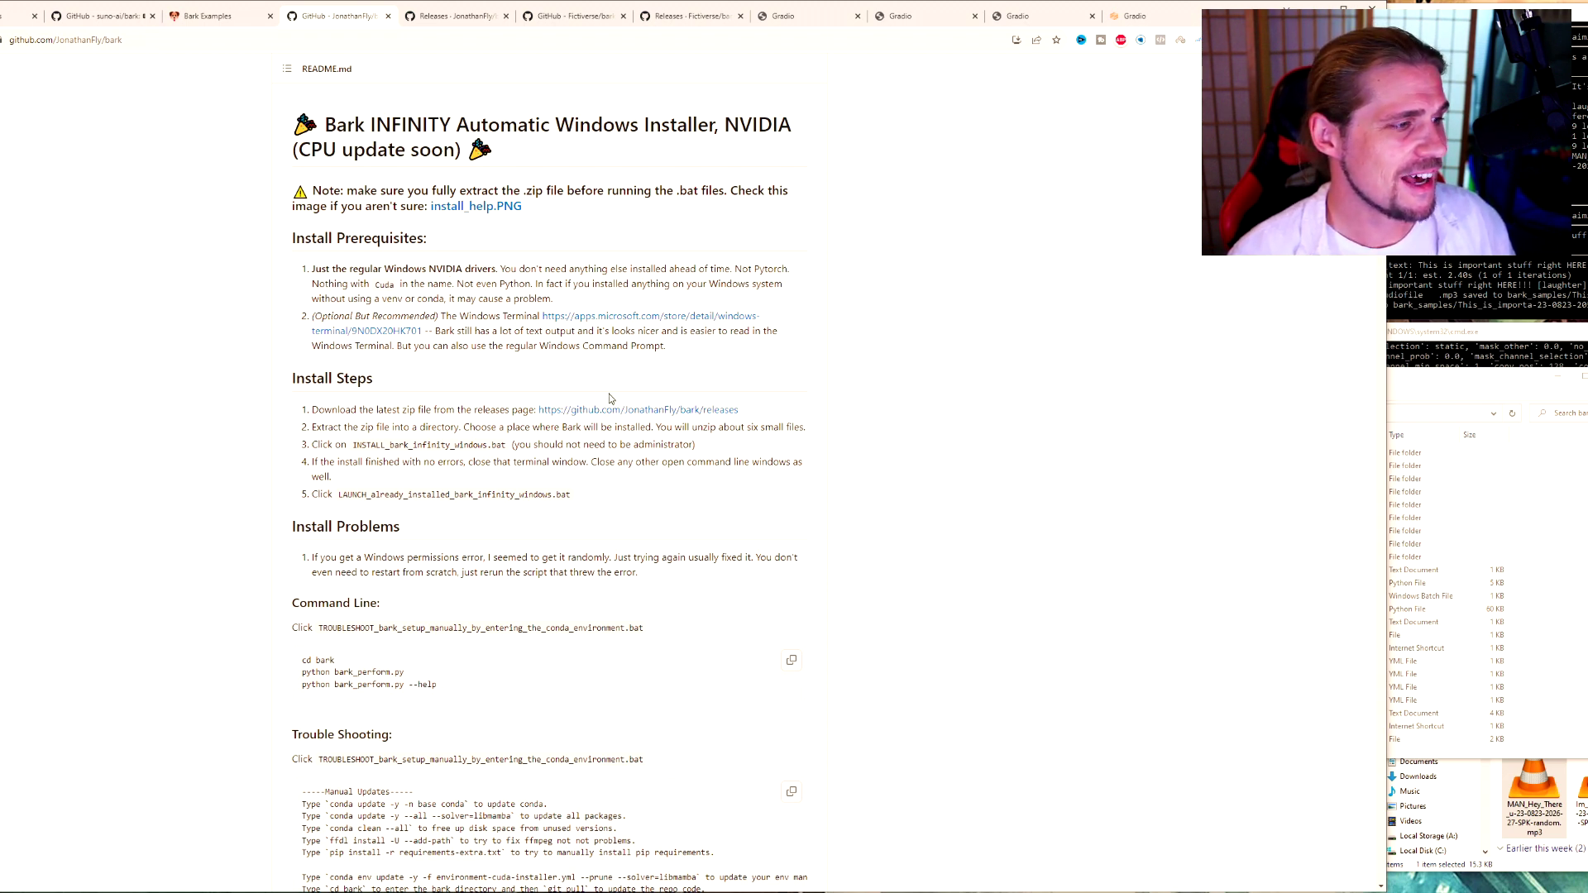
scroll(608, 398, "down", 2)
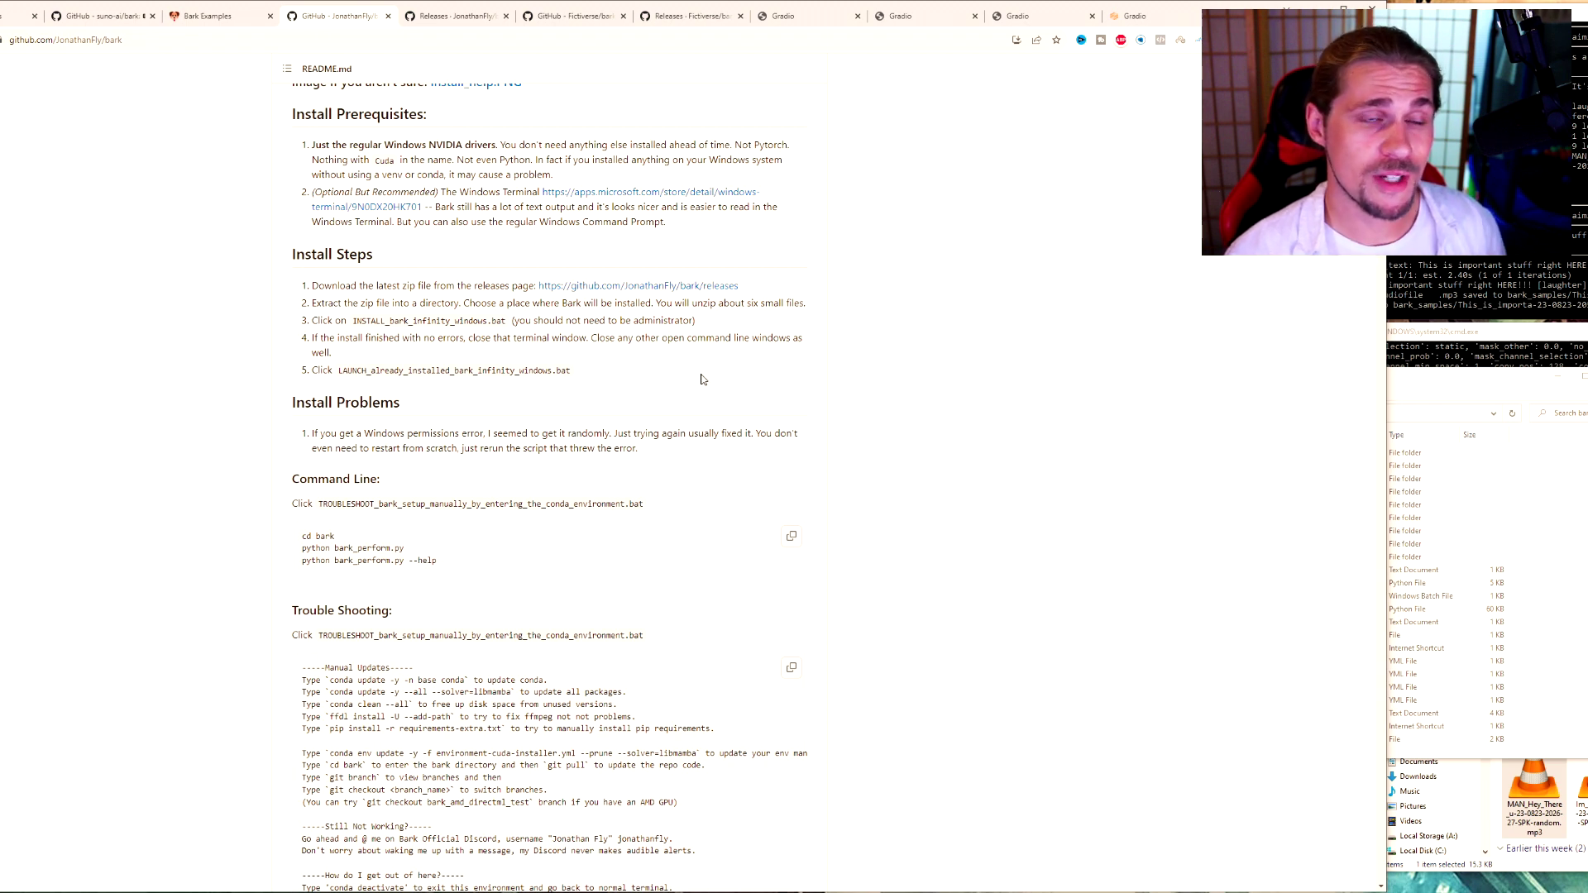
scroll(716, 389, "down", 6)
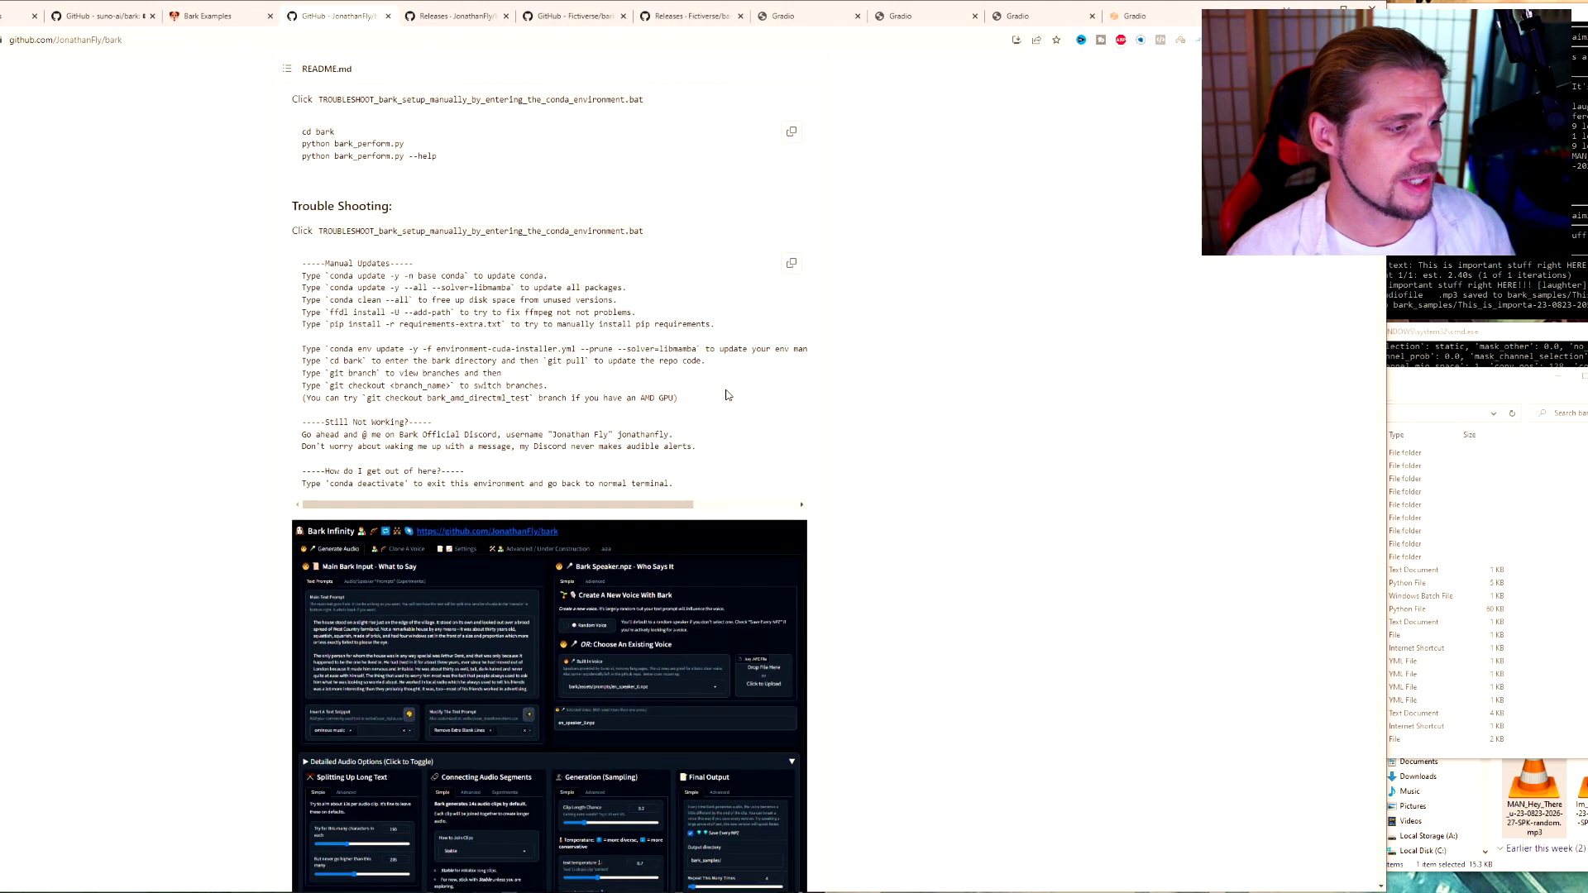
scroll(704, 373, "down", 2)
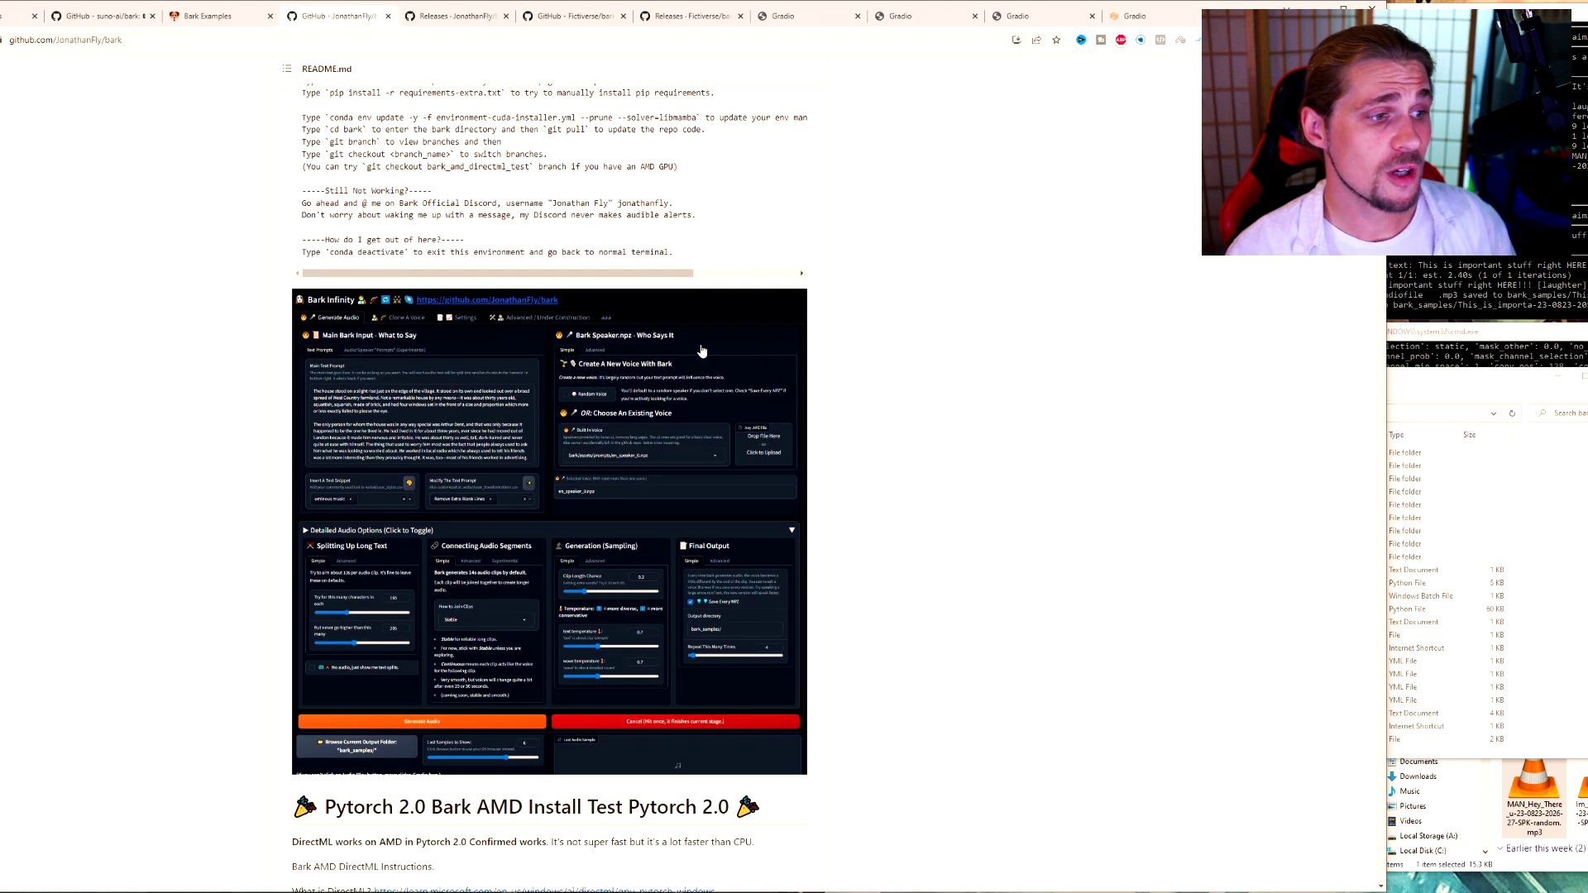
left_click(804, 16)
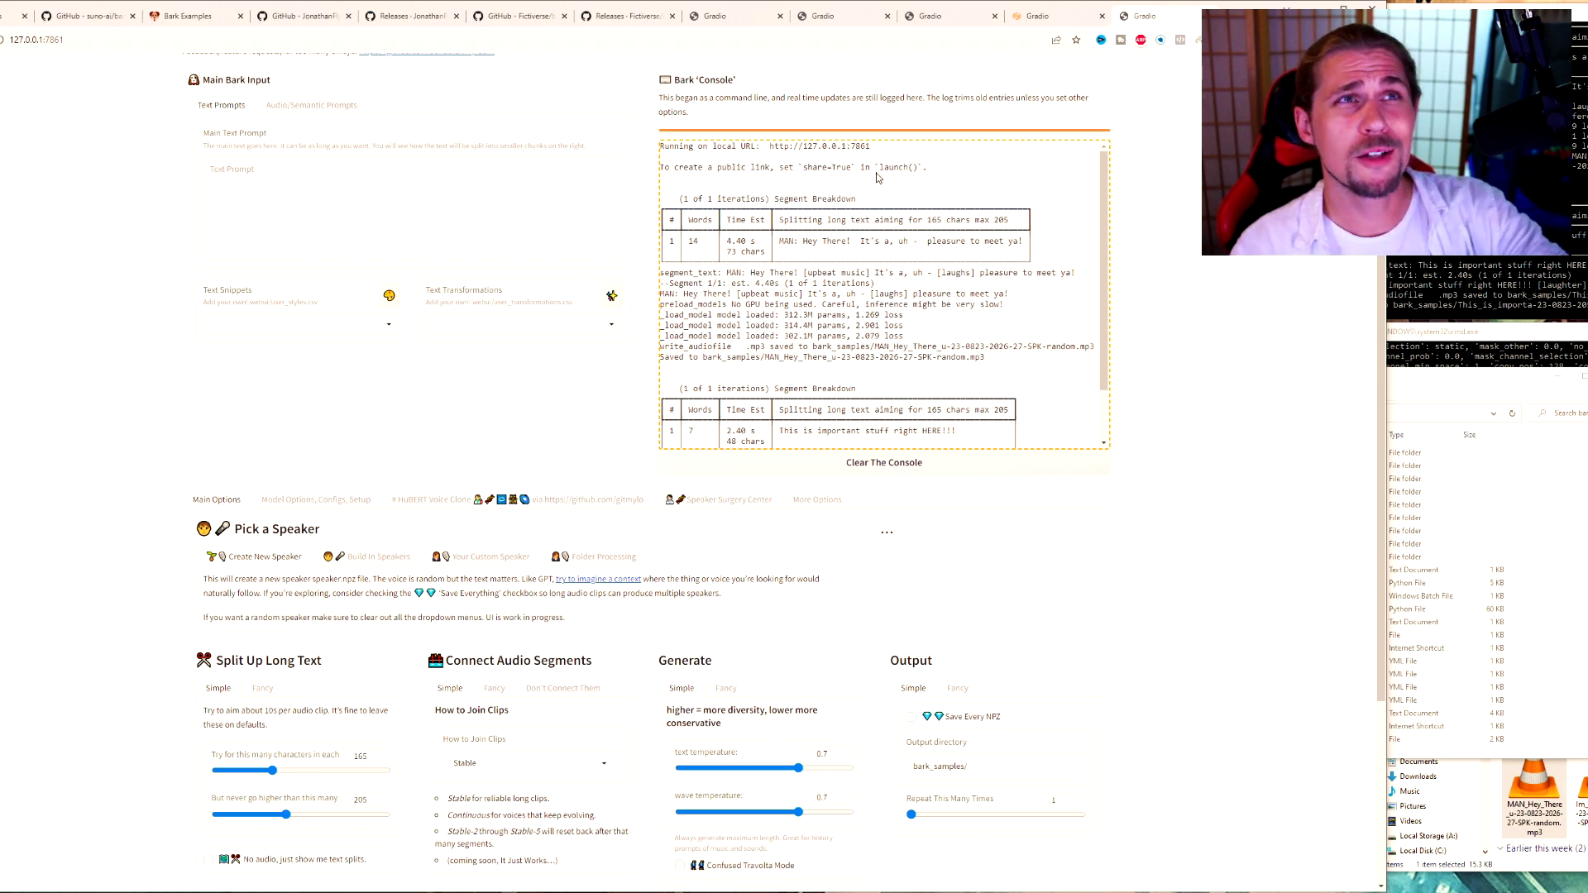
Look over the Audio/Semantic Prompts and Text Prompts views, then scroll down to Pick a Speaker.
left_click(281, 178)
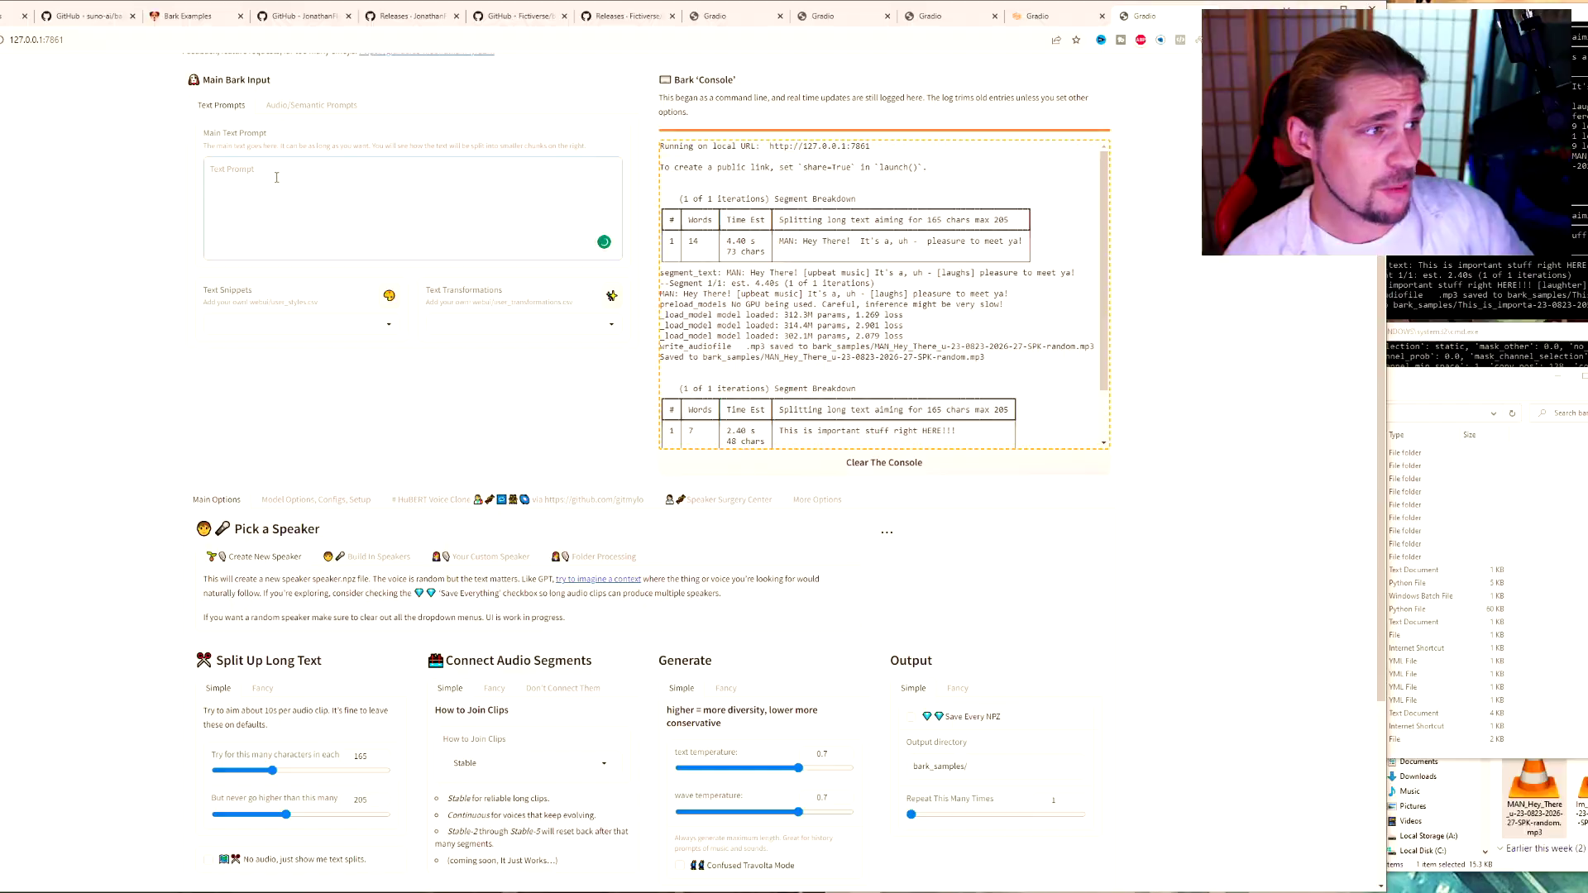
left_click(449, 146)
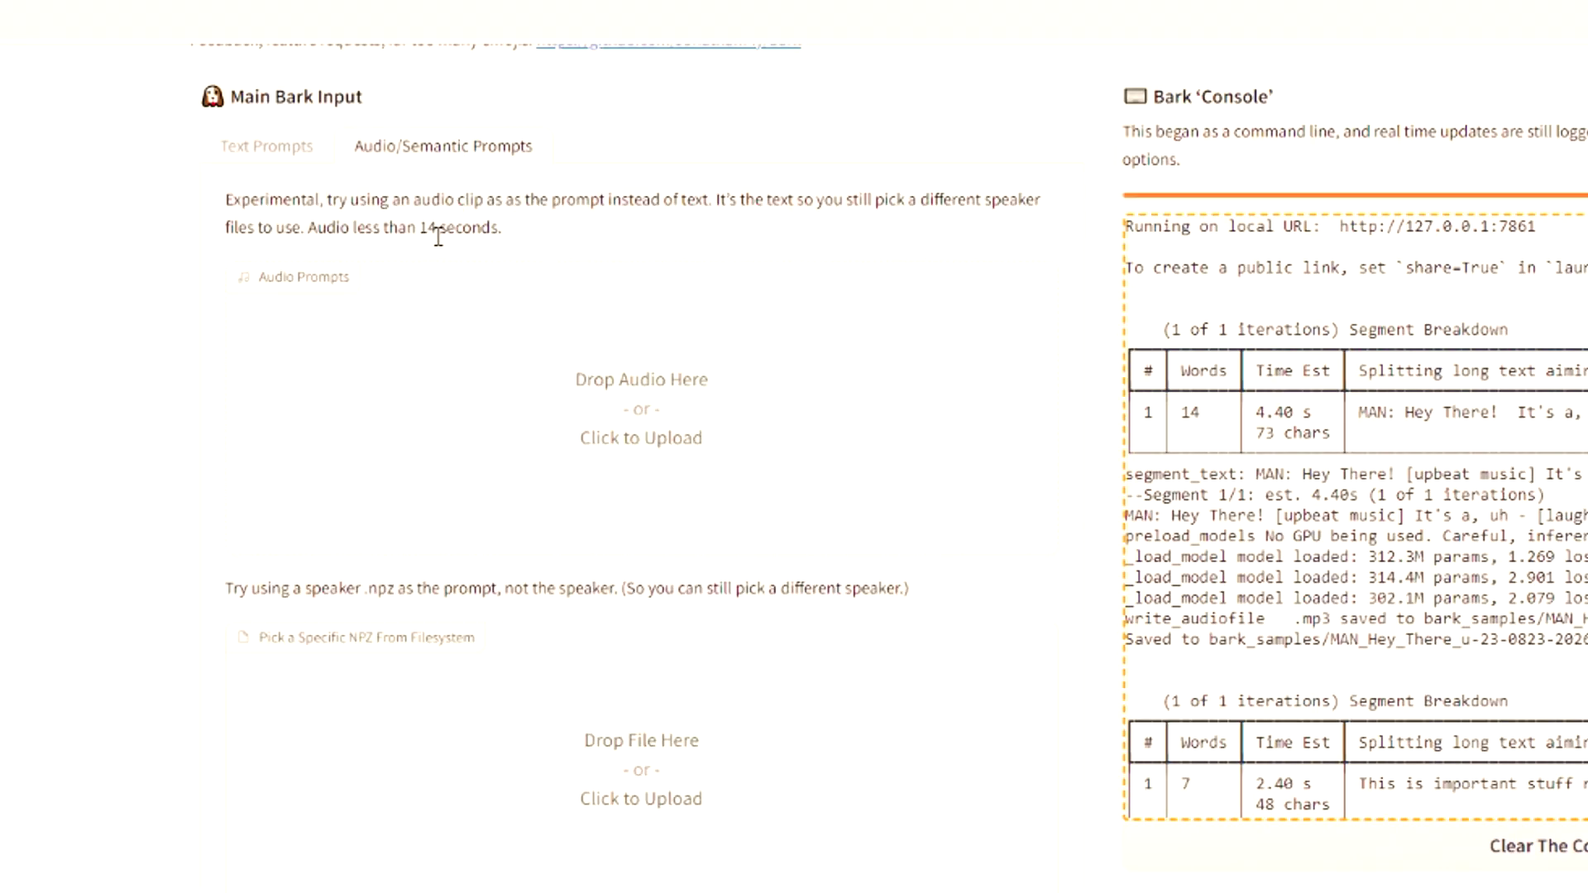
left_click(244, 149)
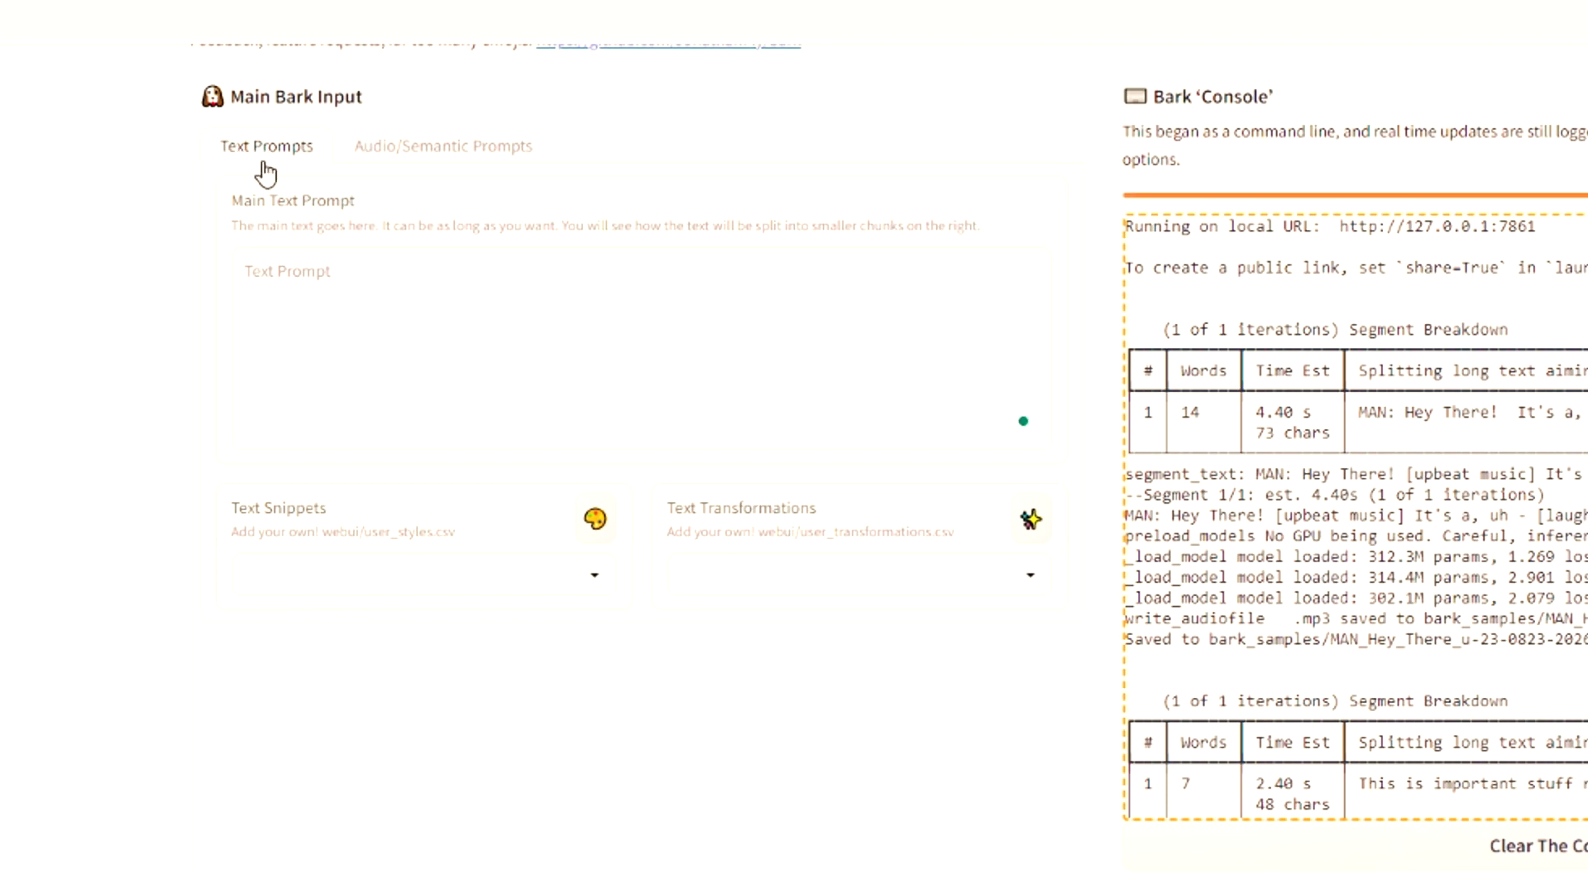
scroll(180, 310, "down", 3)
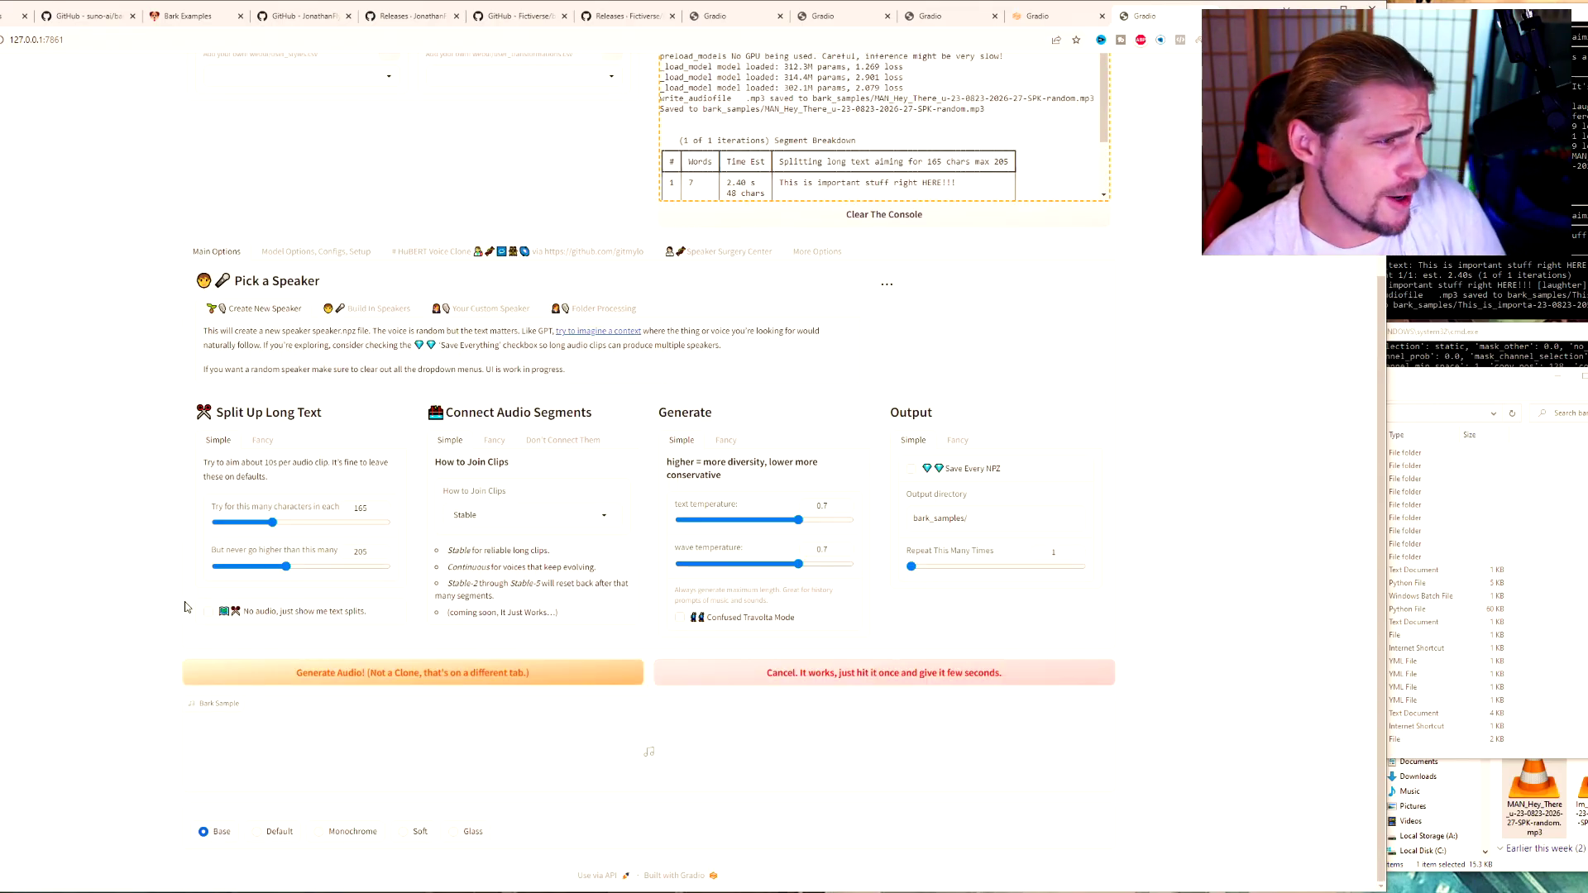
left_click(358, 312)
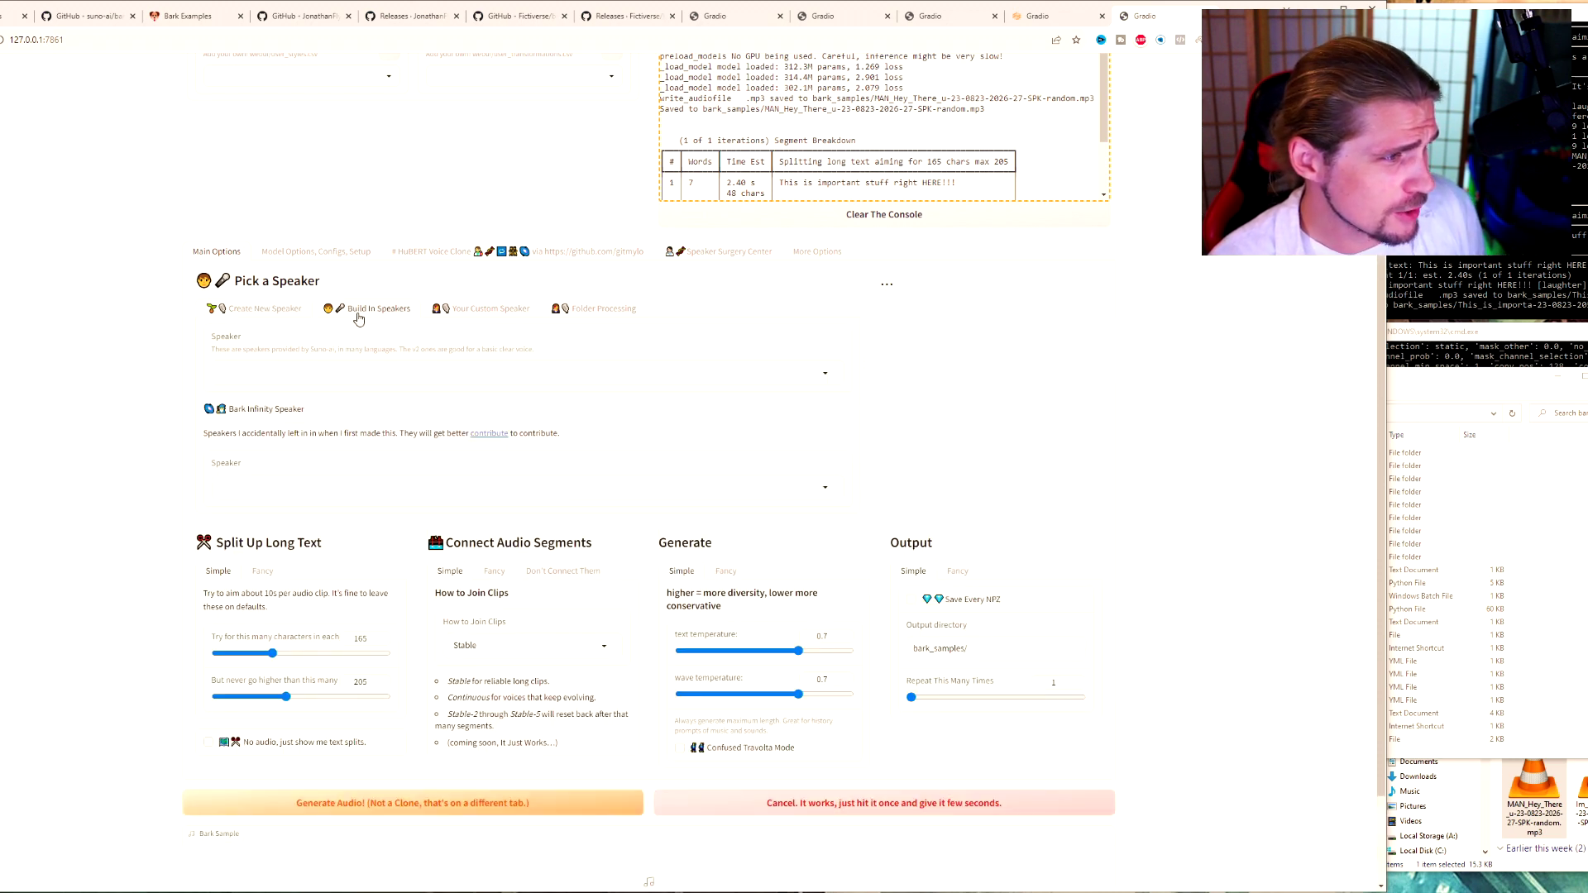
left_click(390, 380)
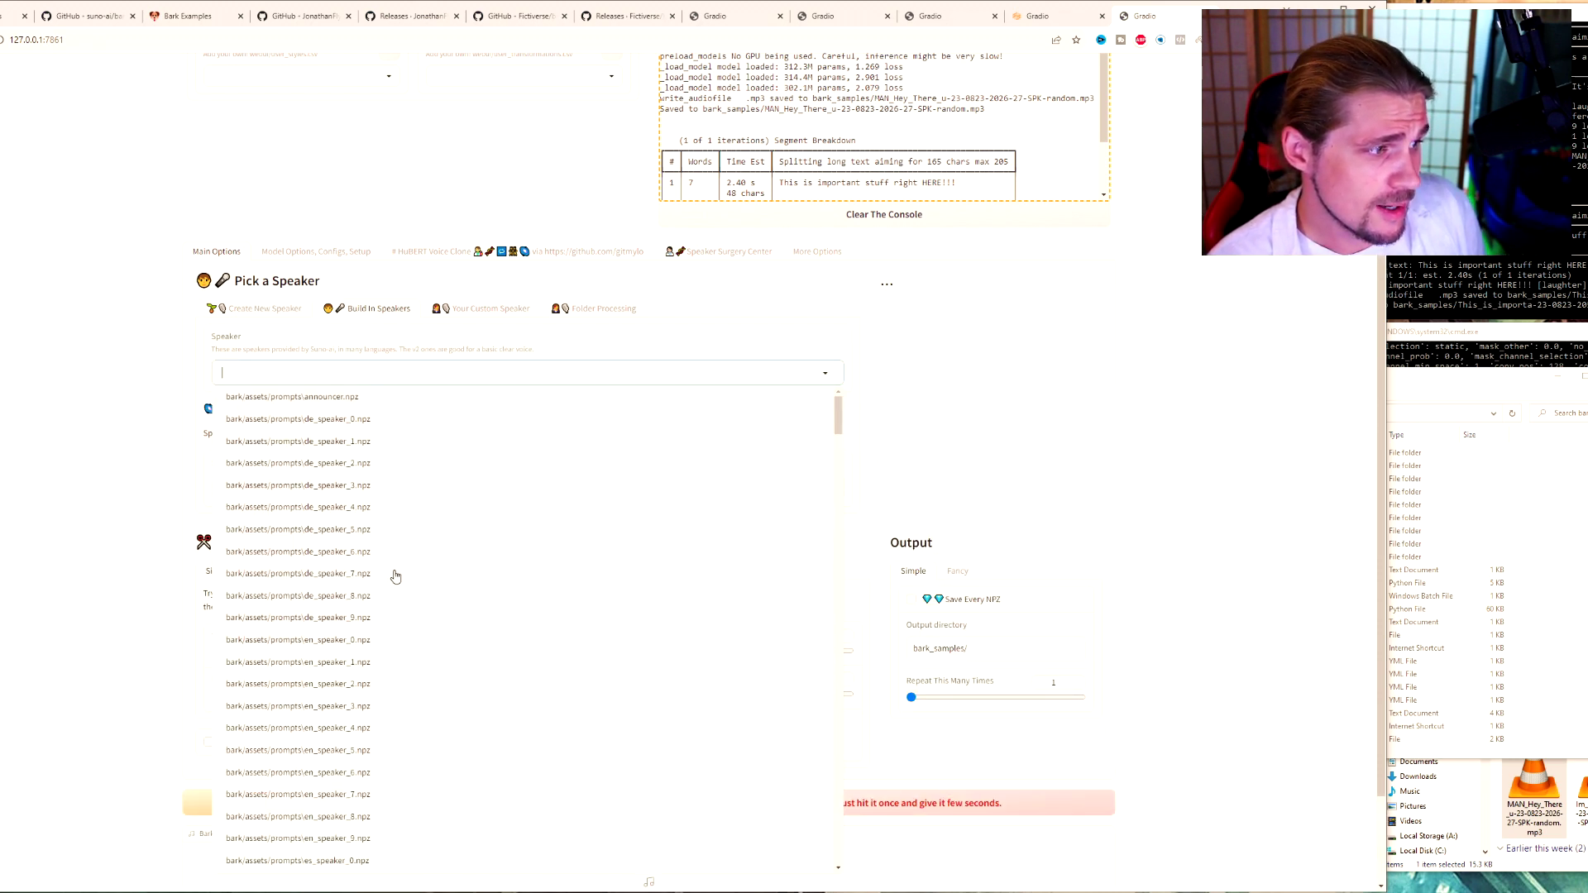
scroll(395, 576, "down", 20)
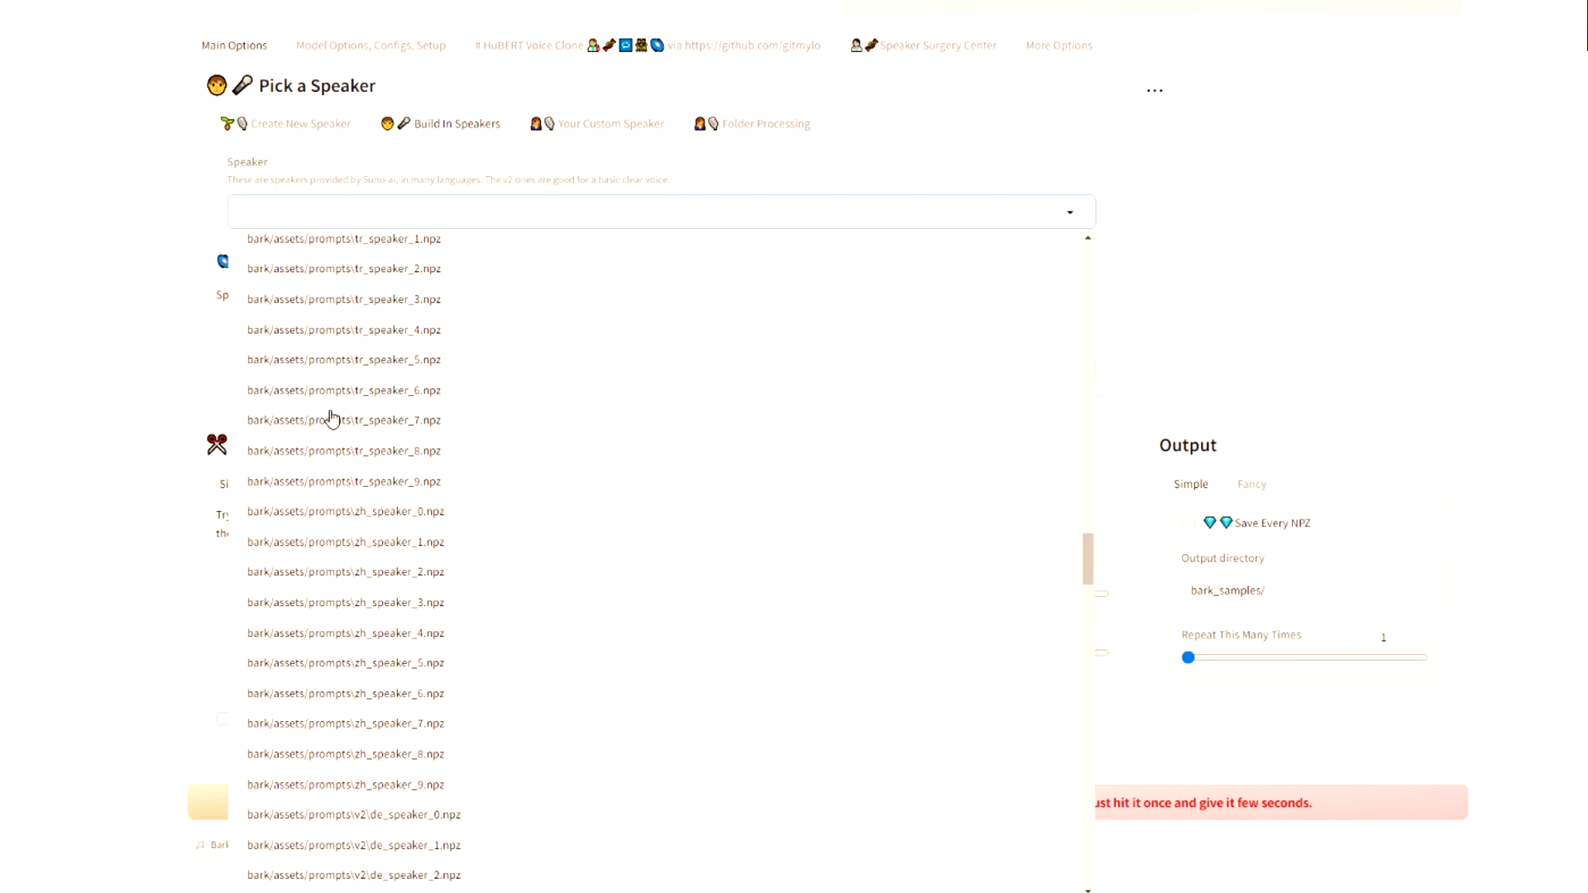
left_click(33, 237)
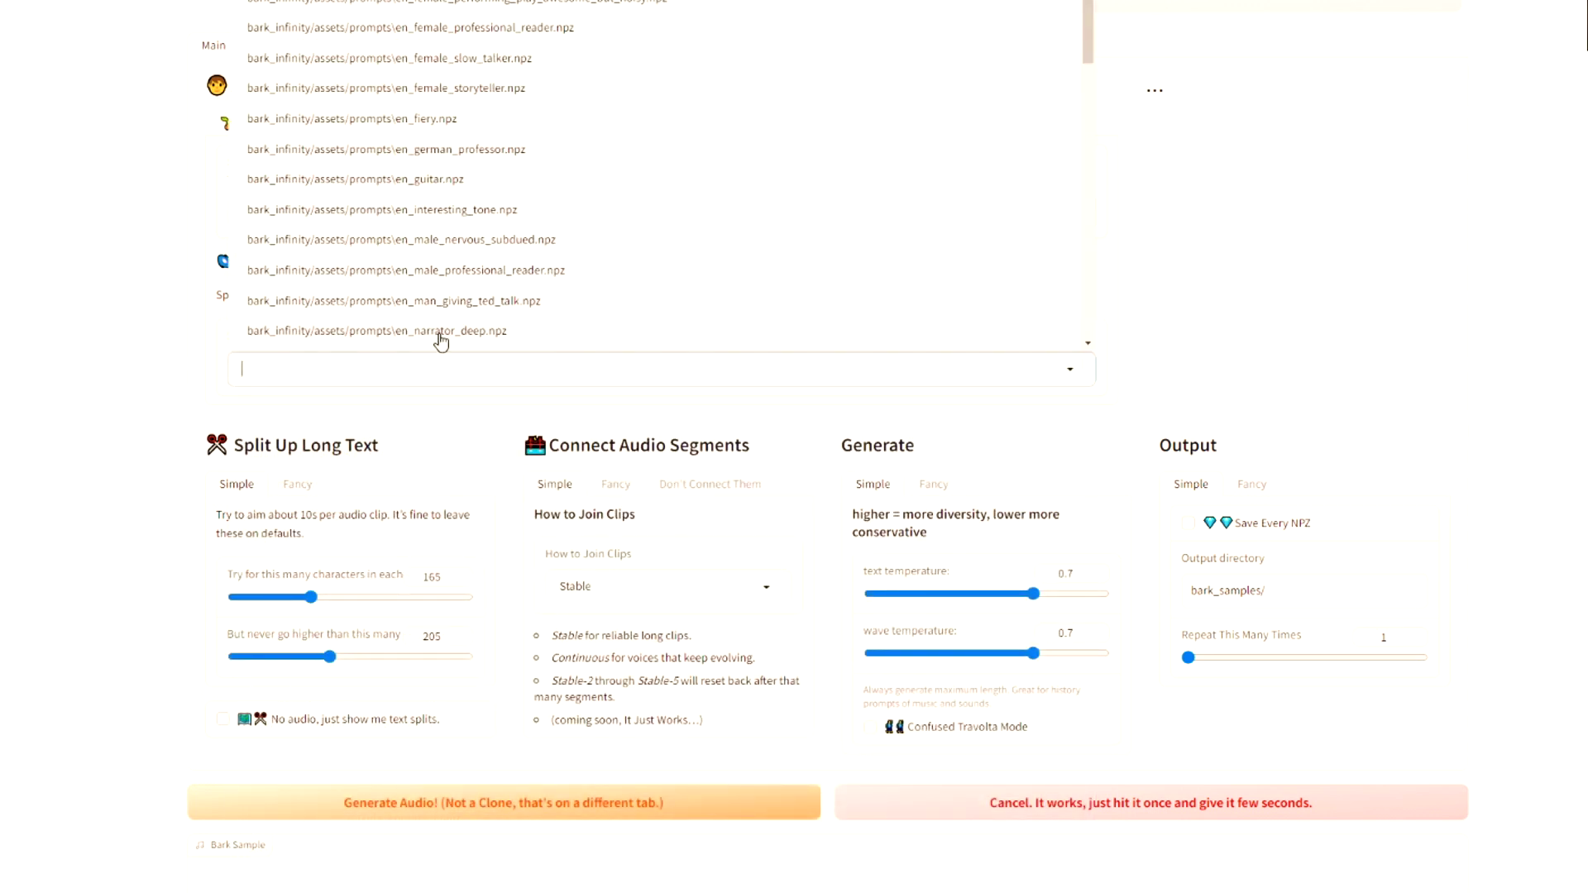
scroll(454, 255, "down", 10)
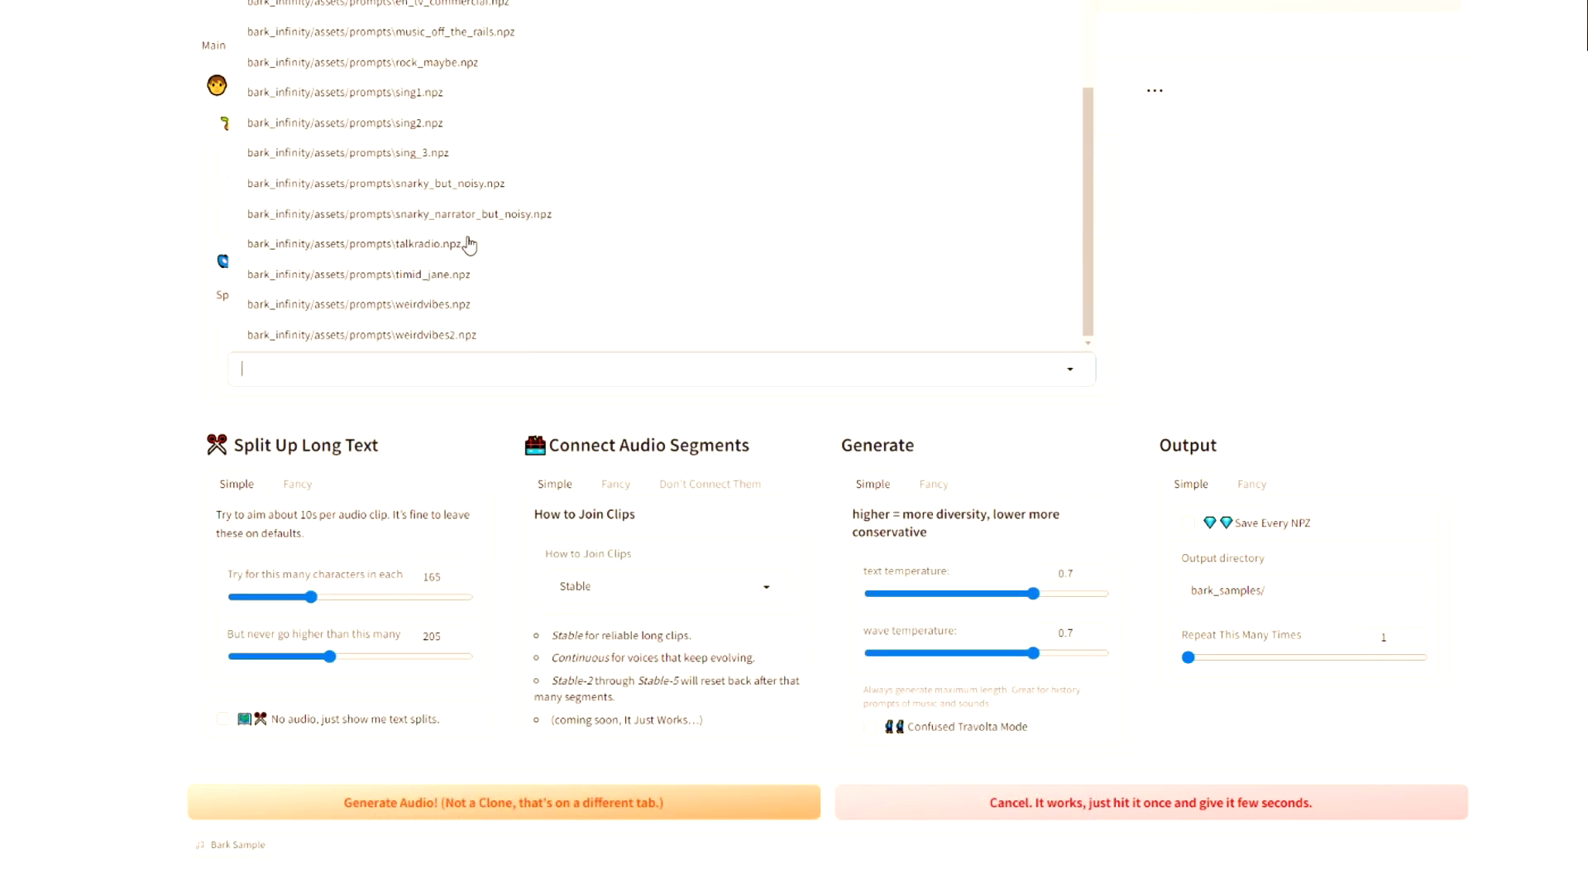
scroll(479, 273, "up", 10)
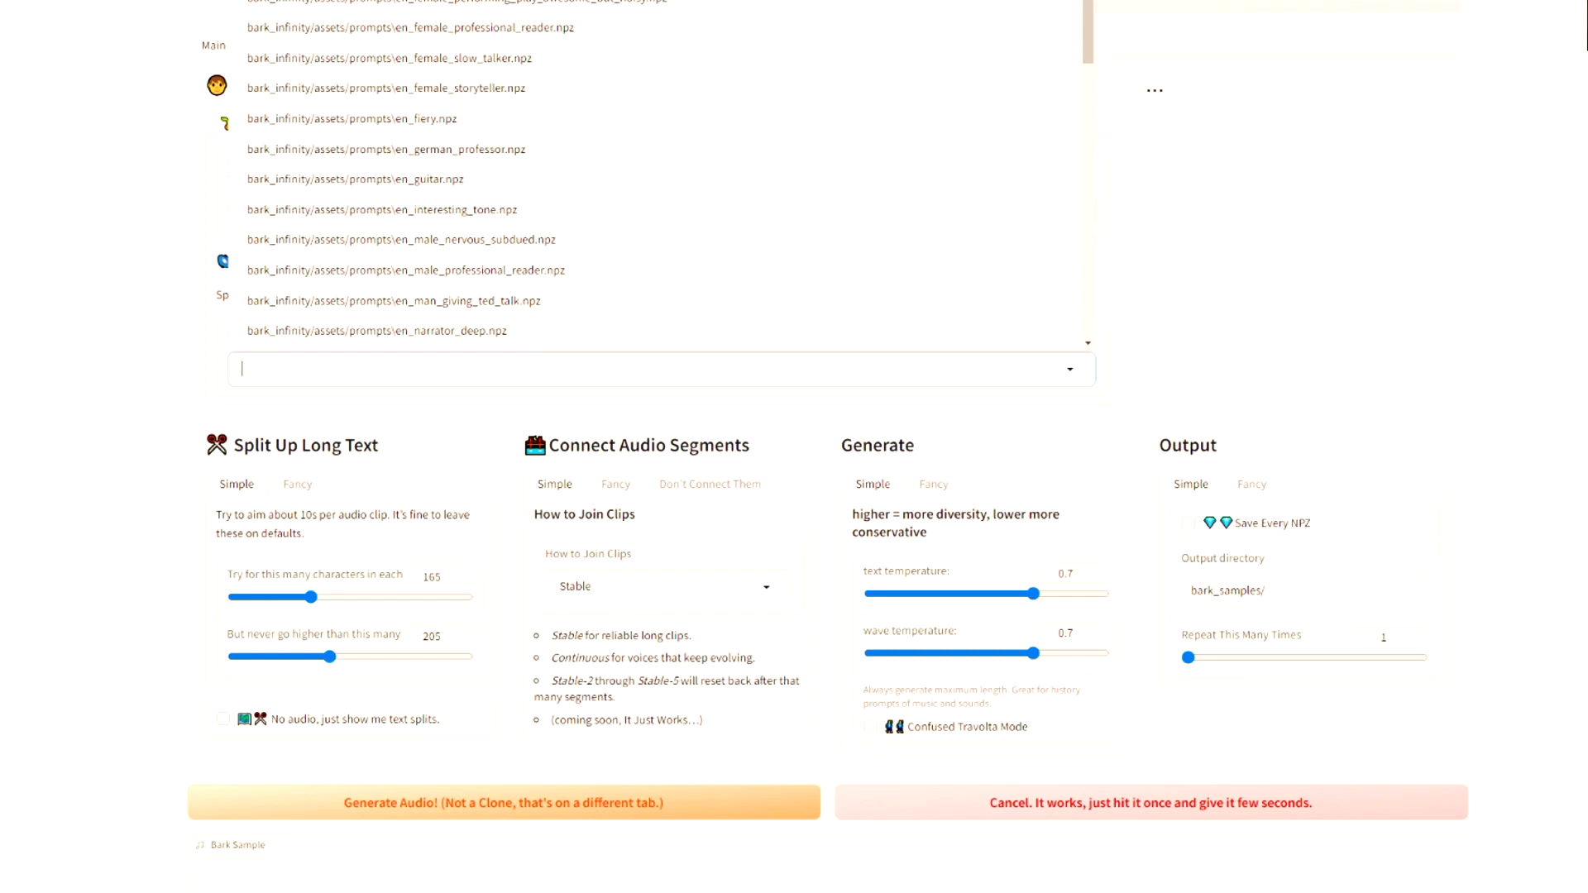
left_click(31, 130)
left_click(583, 122)
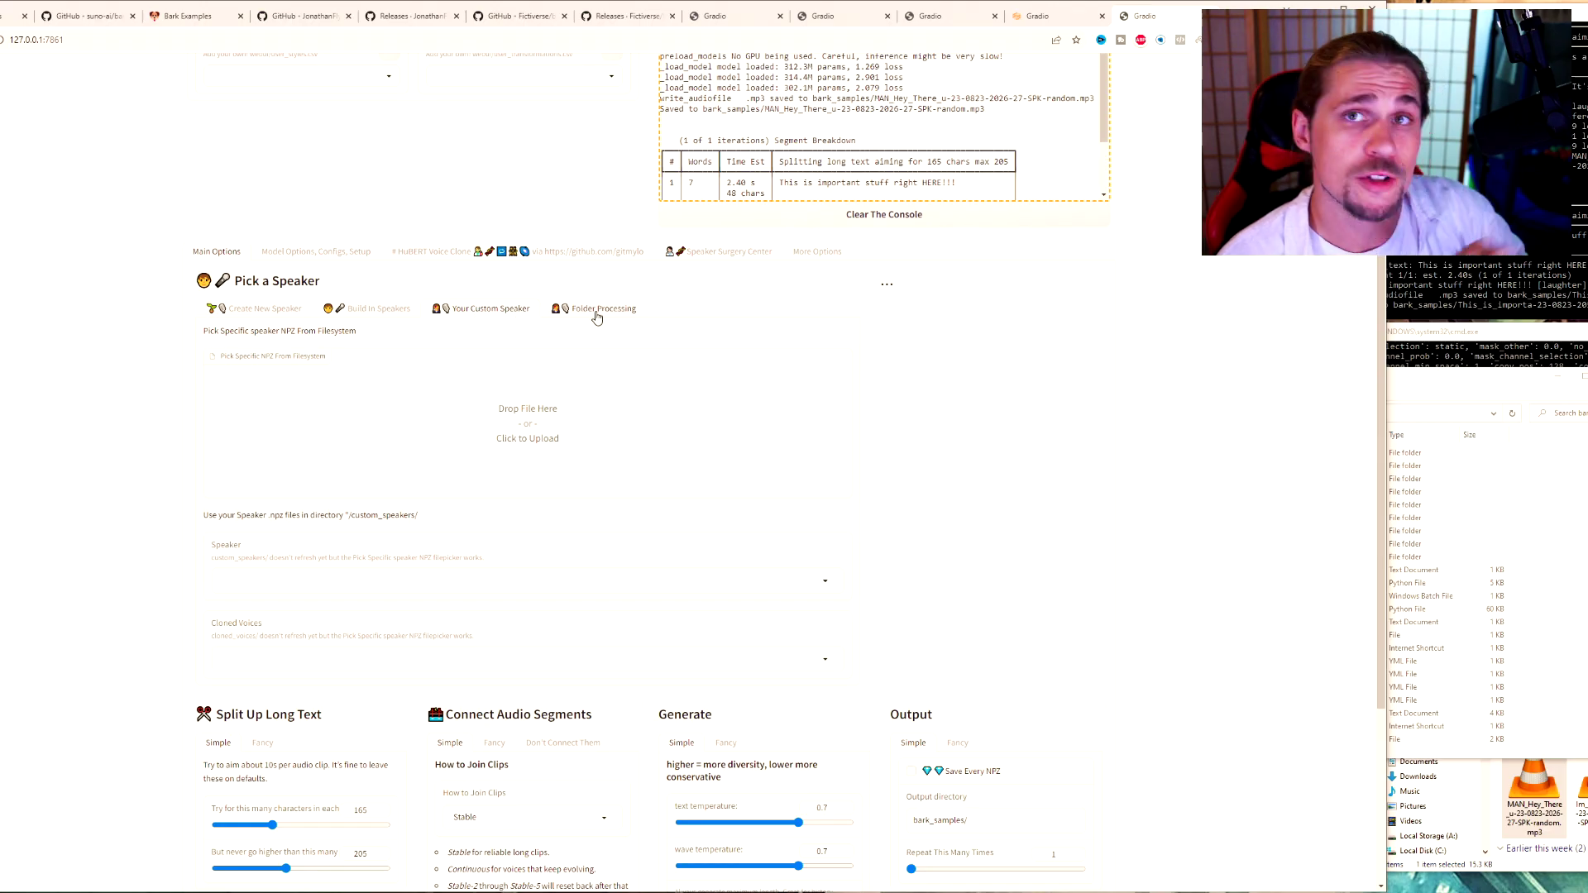
left_click(598, 311)
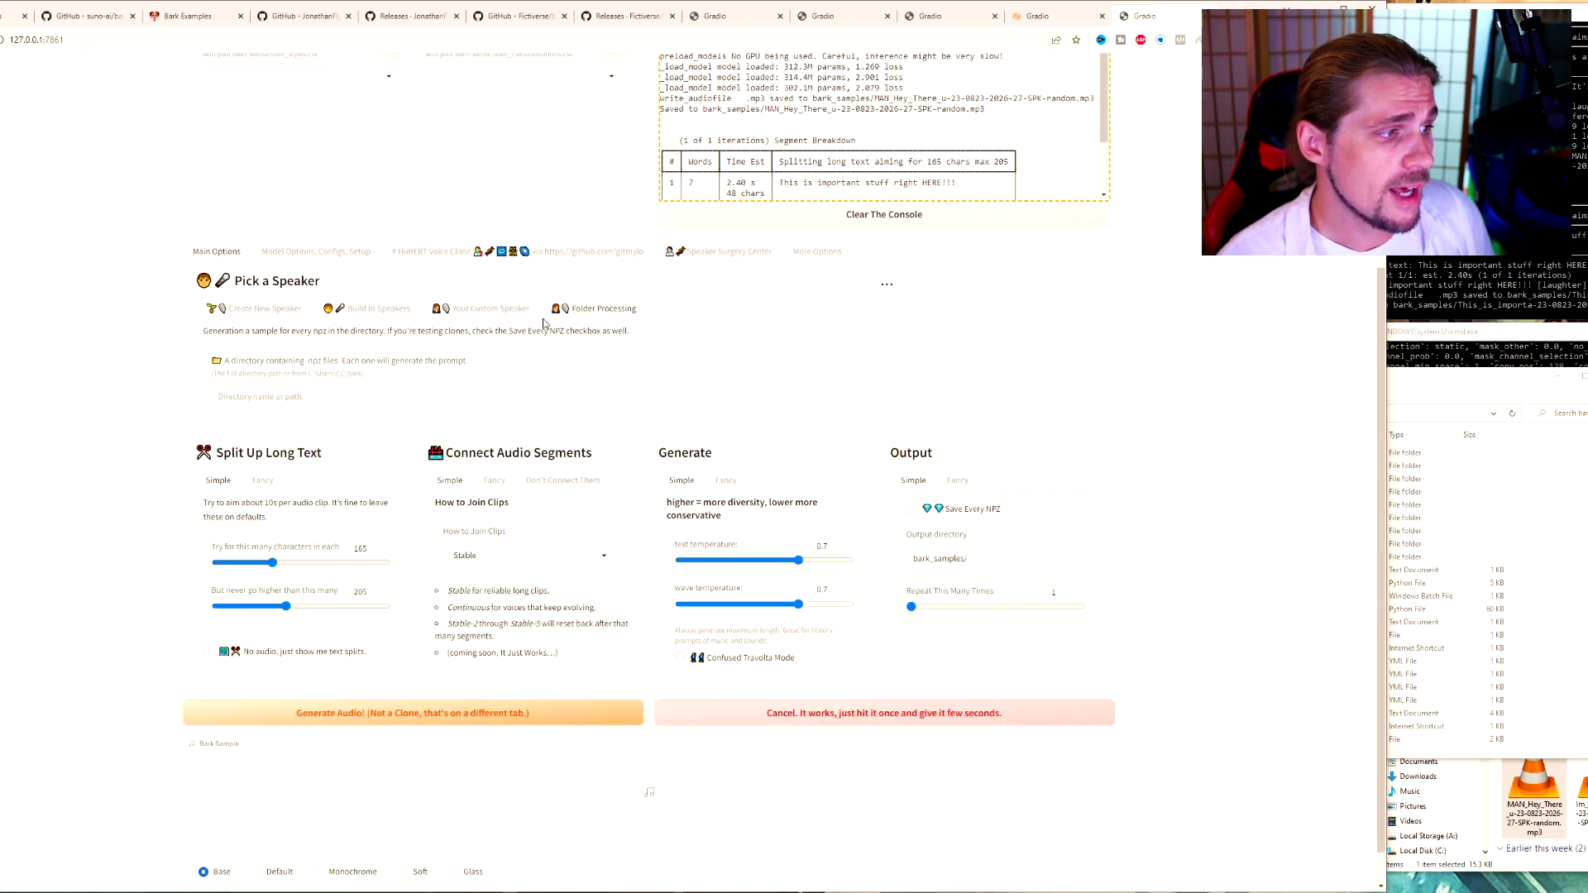
left_click(267, 316)
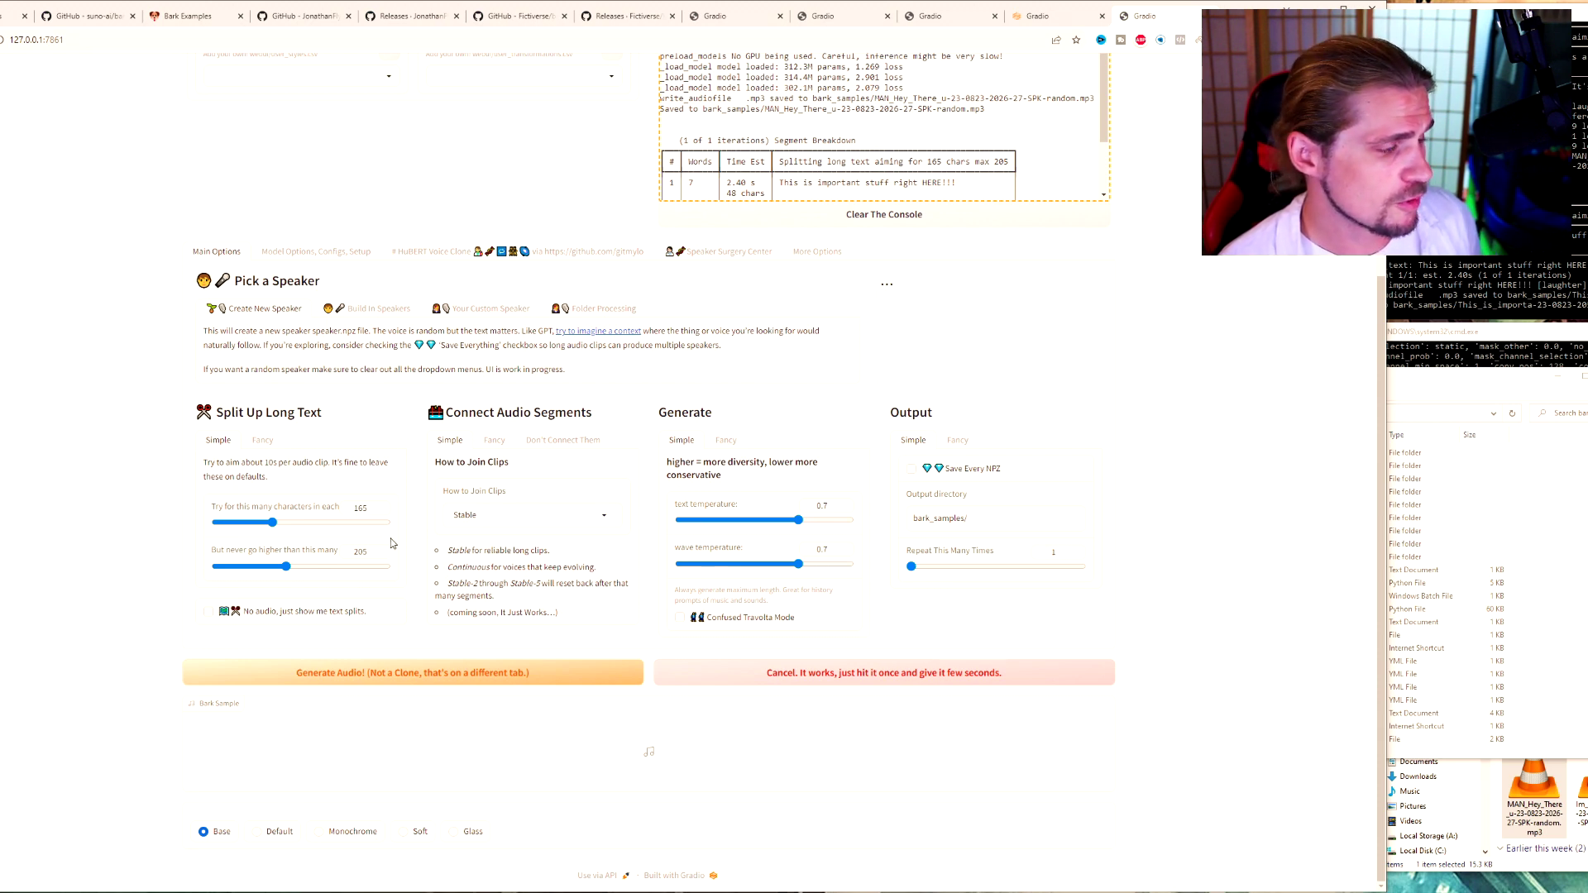
scroll(372, 540, "up", 4)
Enter 'ITS READY!' as the main text prompt and generate audio from it.
left_click(353, 234)
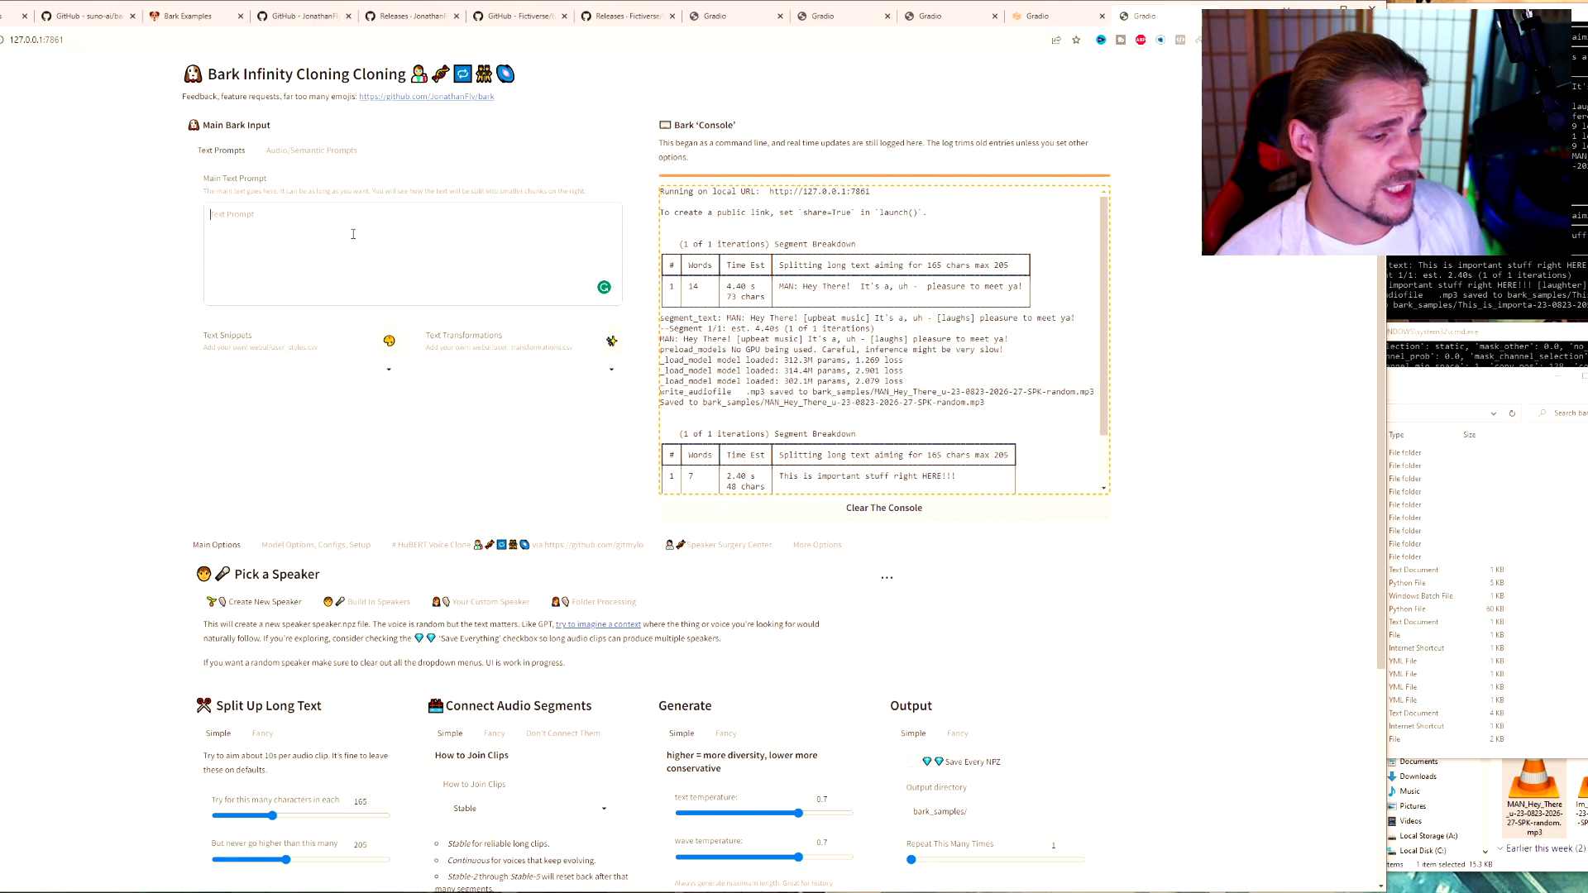
type("ITS READY!")
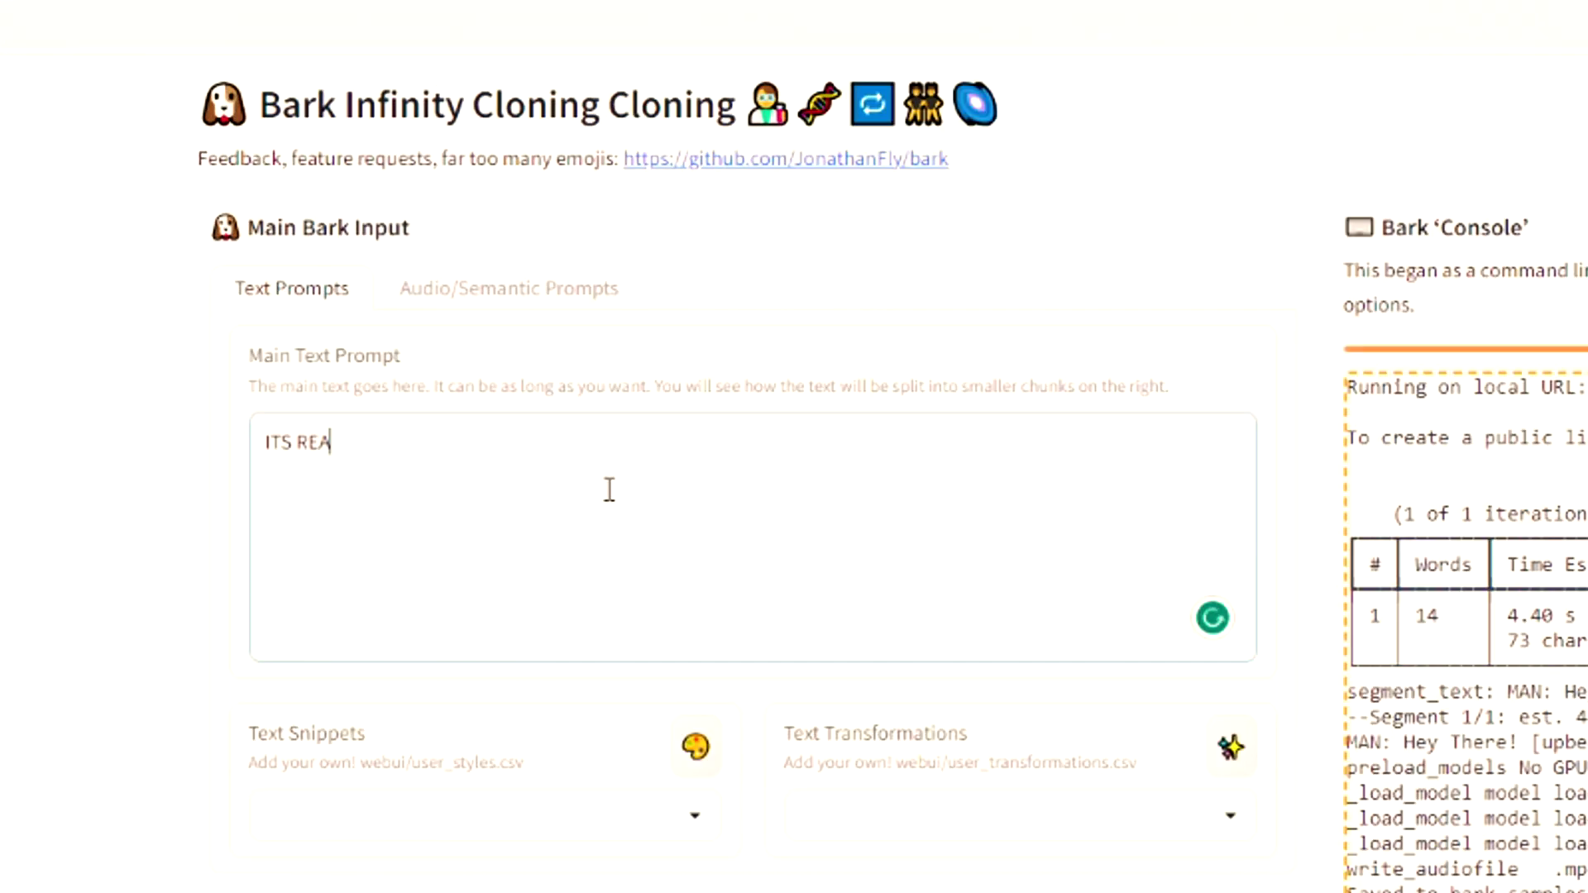
scroll(389, 684, "down", 3)
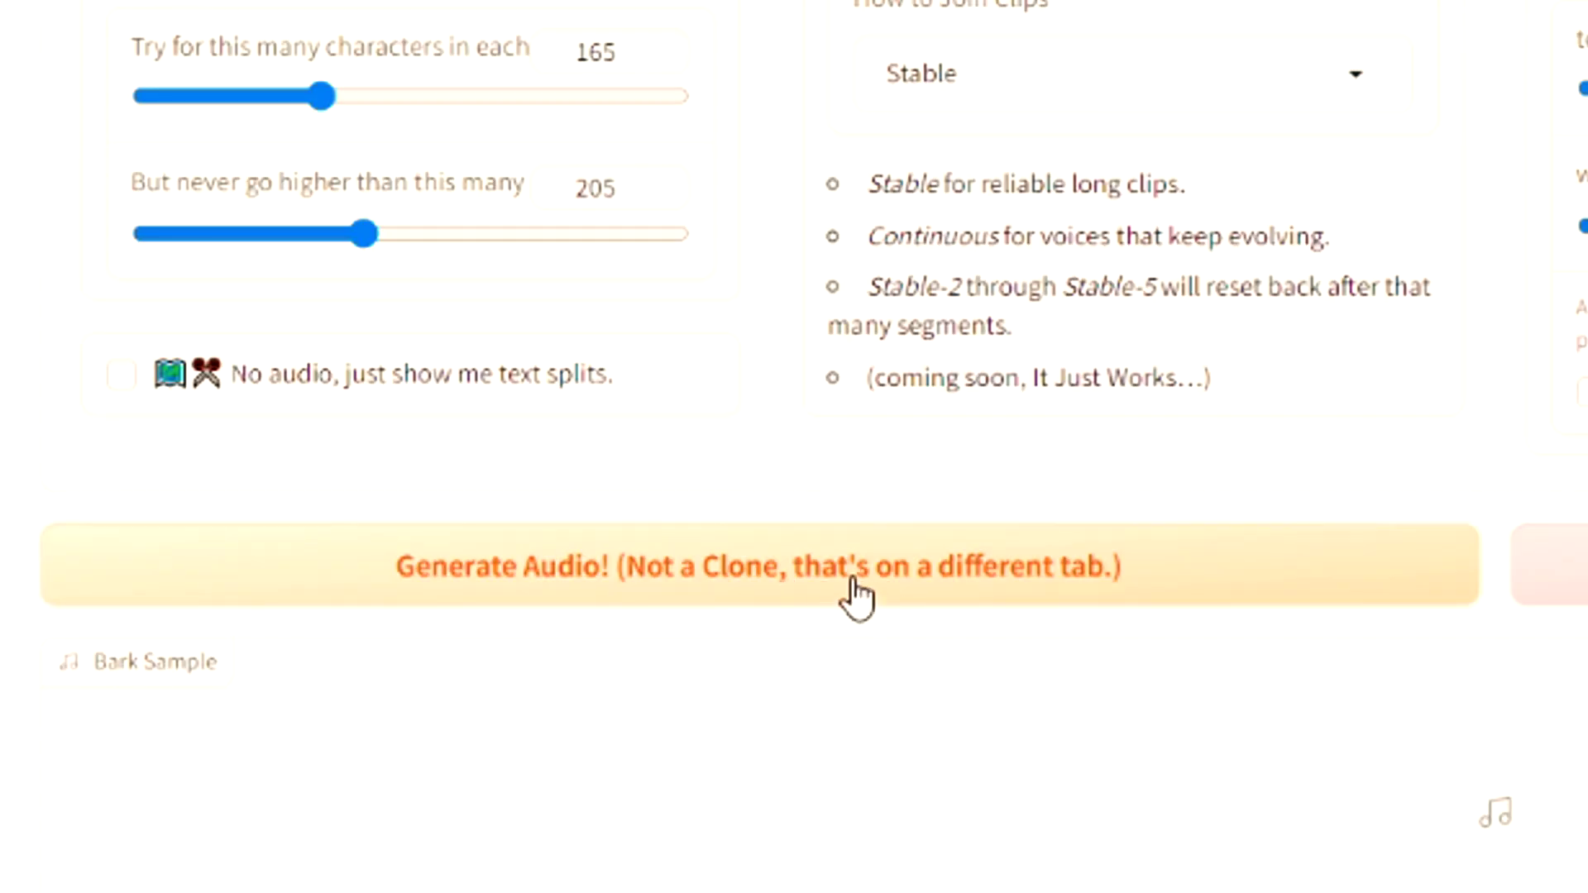
left_click(437, 674)
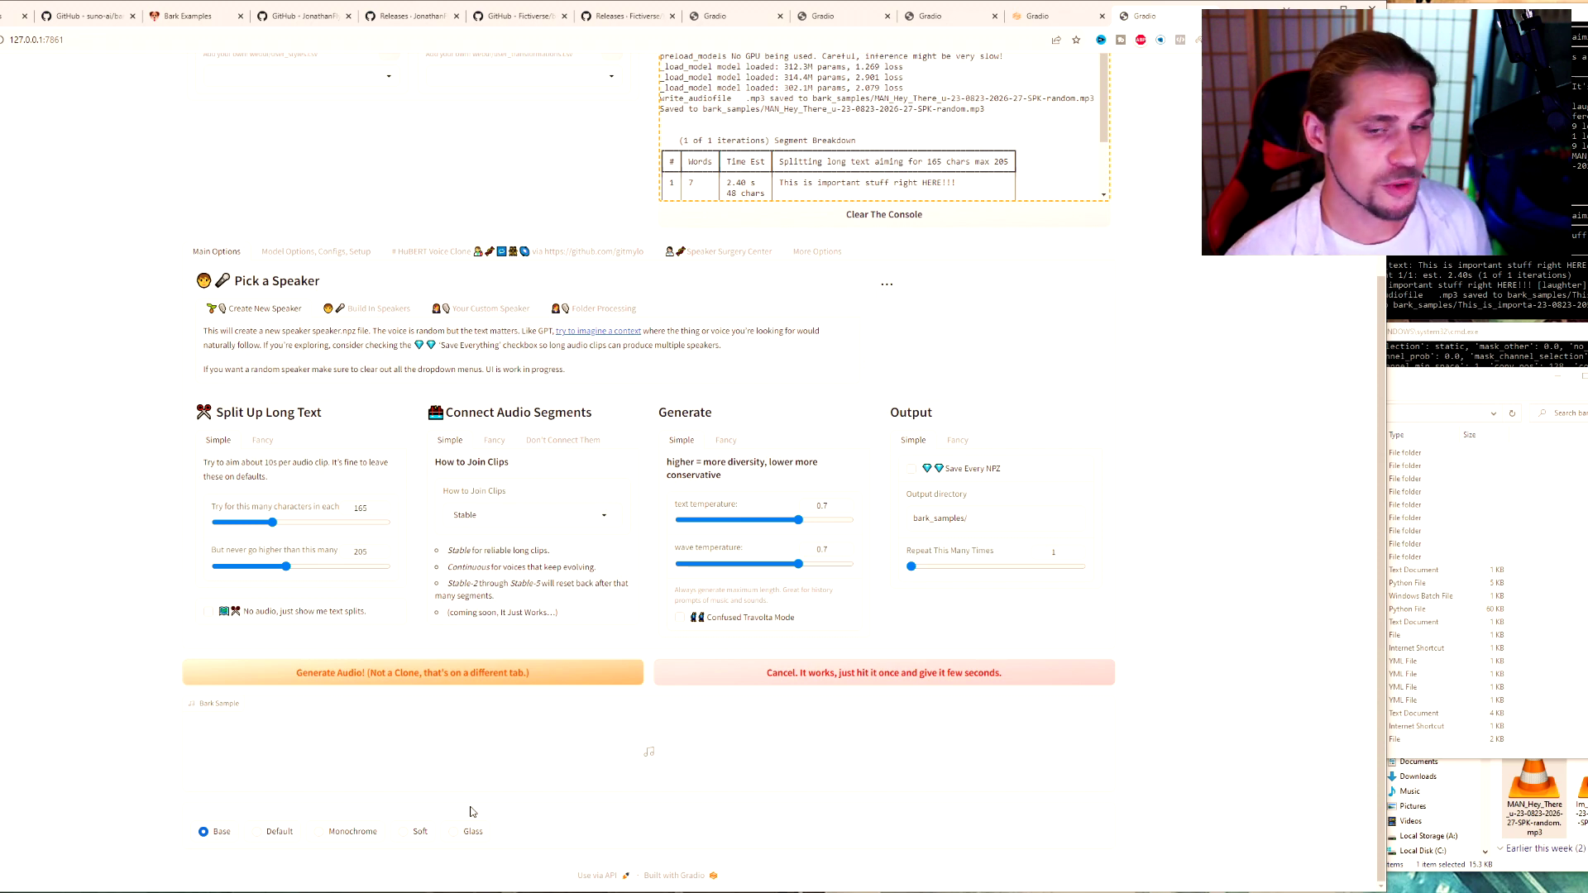
Play the enhanced clip in VLC, restart it from the beginning and pause it.
scroll(1002, 463, "up", 3)
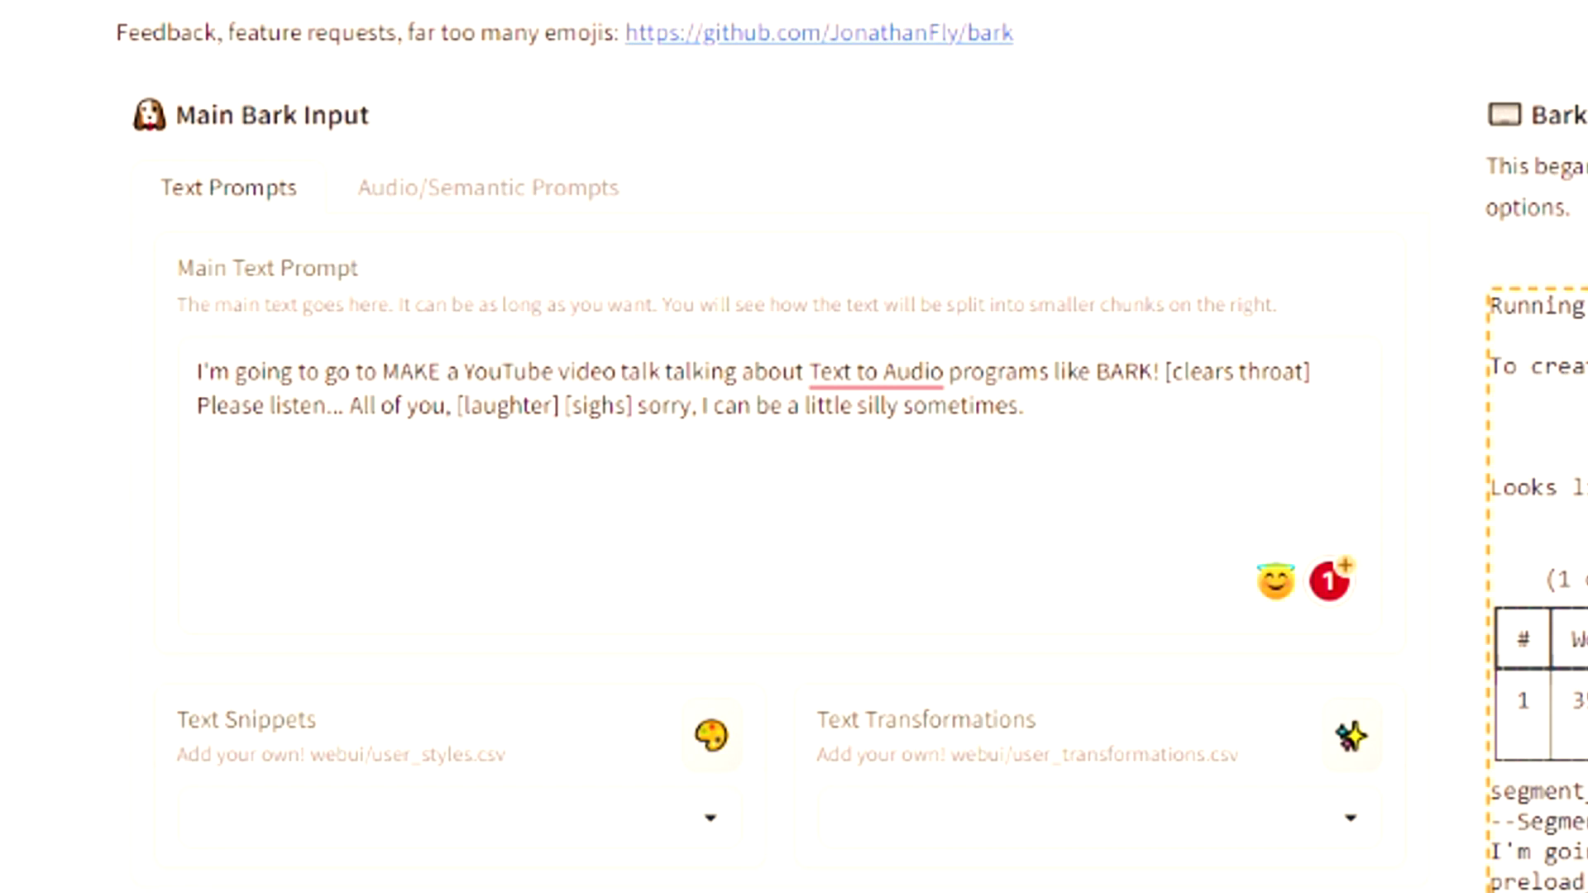
left_click(1266, 562)
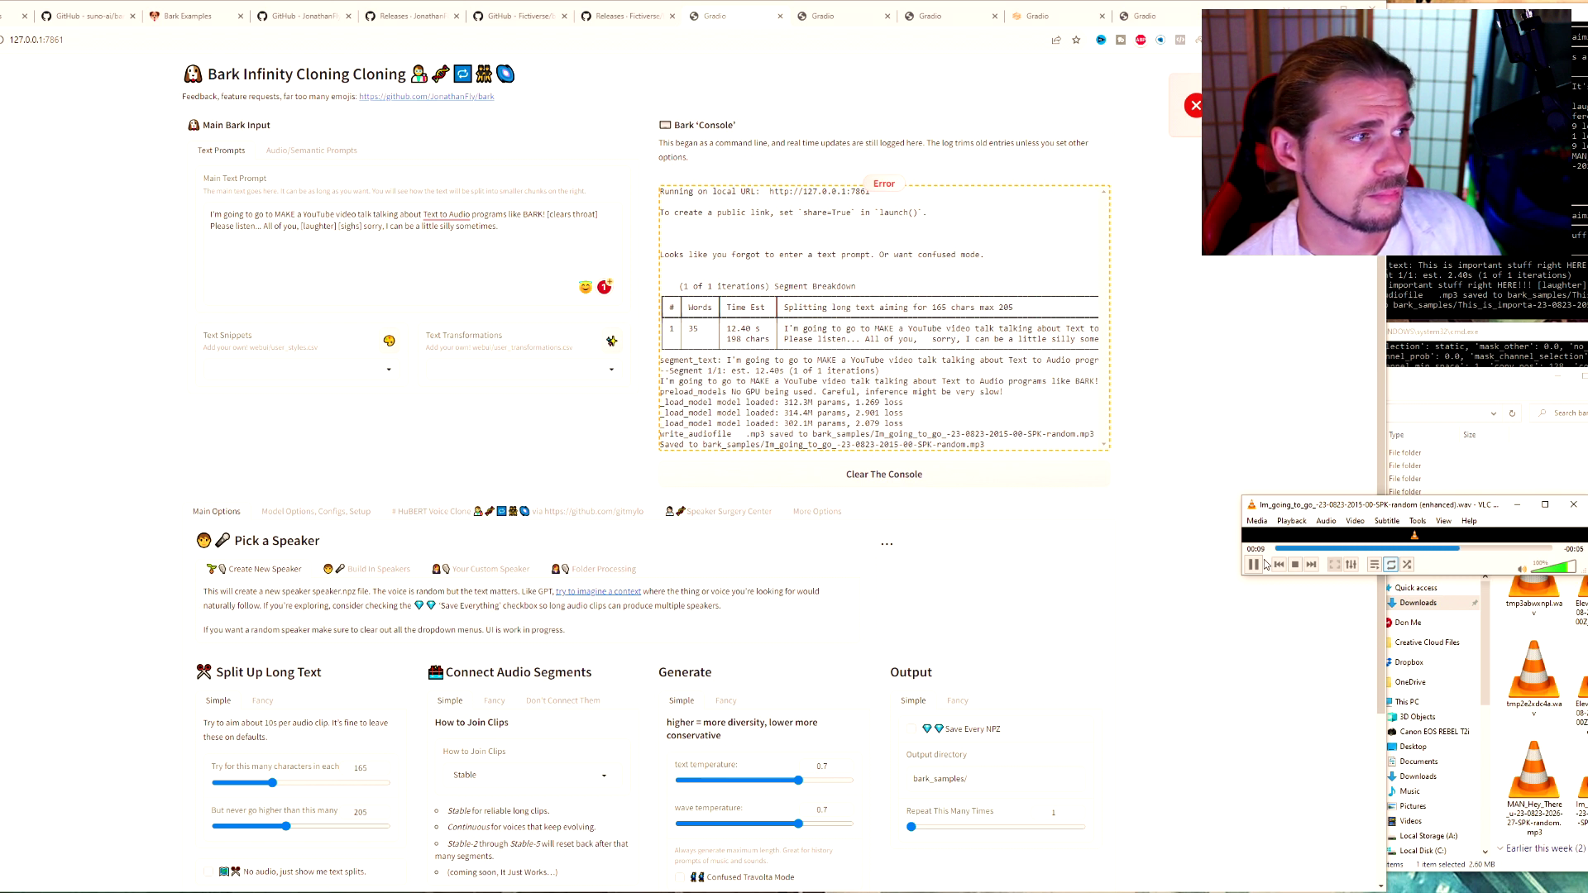
left_click(1276, 564)
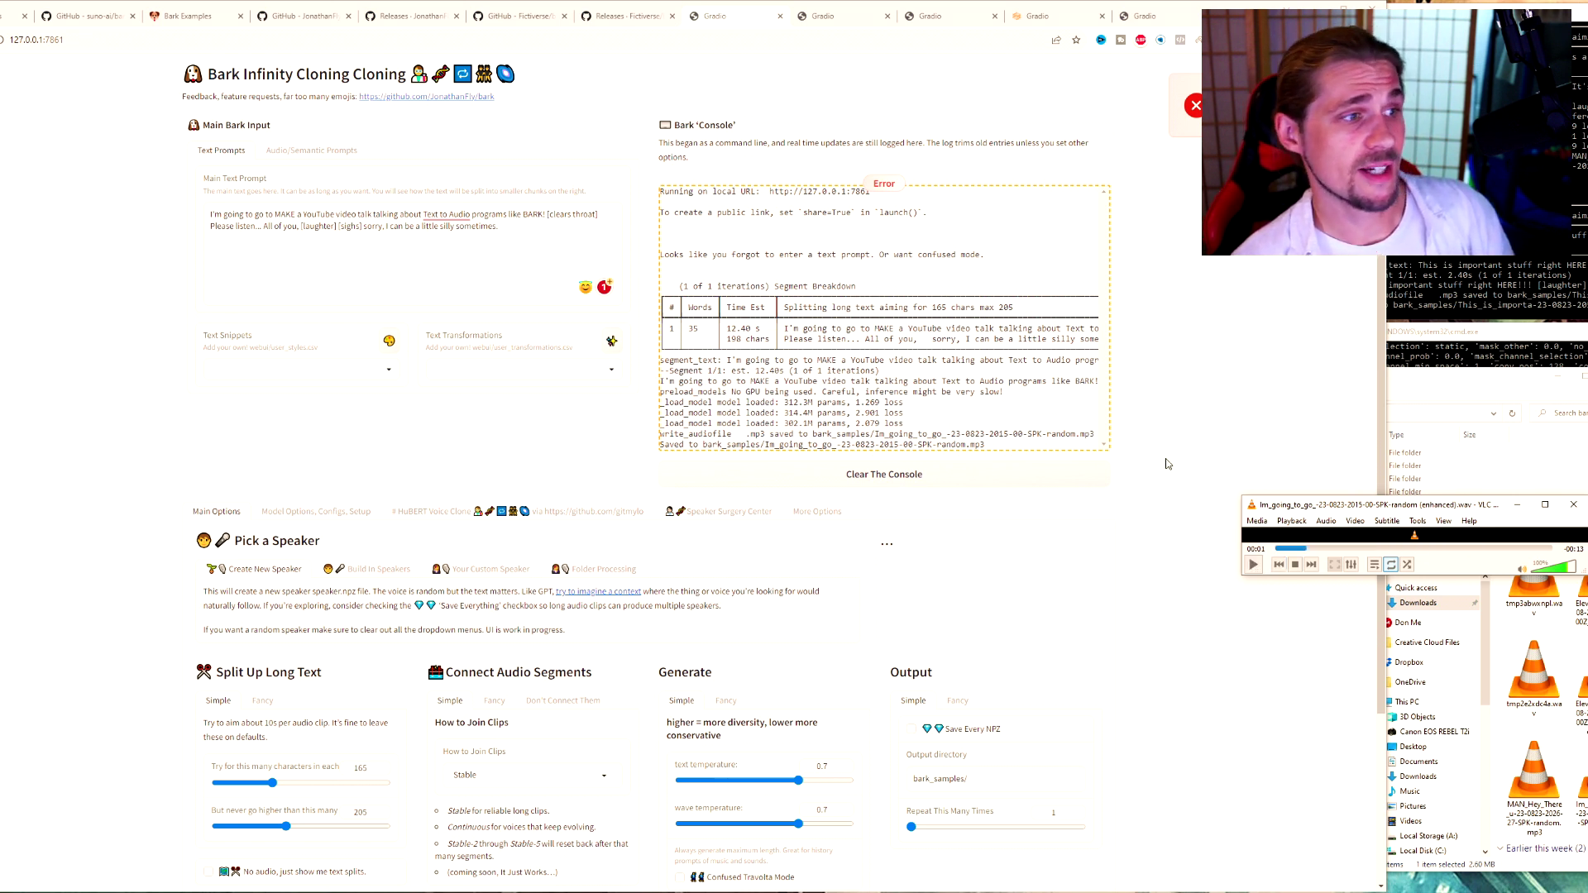
left_click(1255, 565)
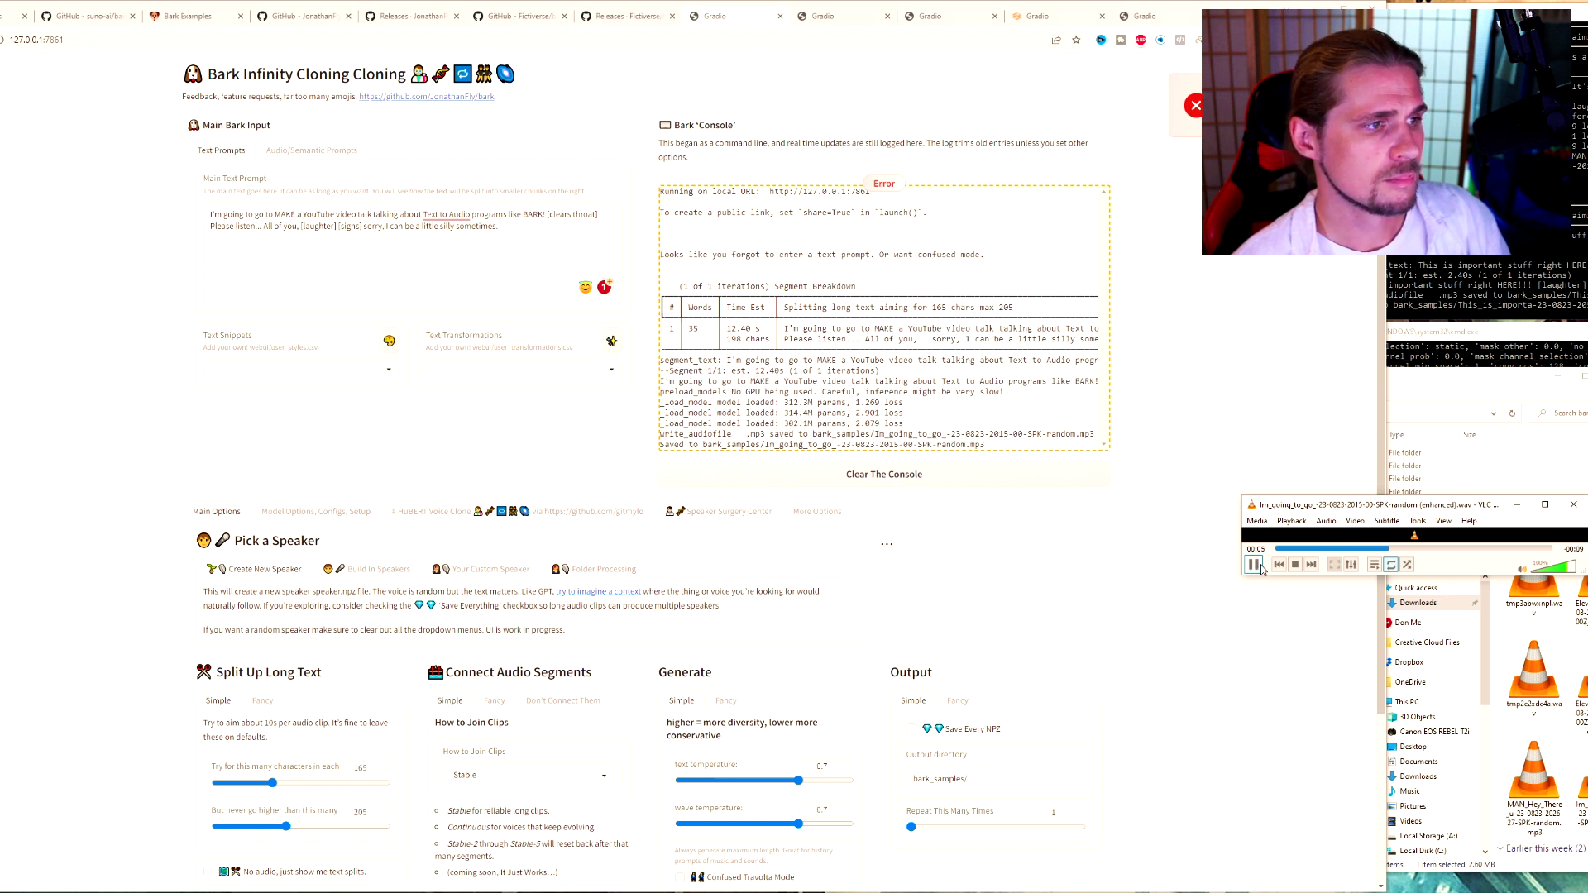
left_click(1262, 572)
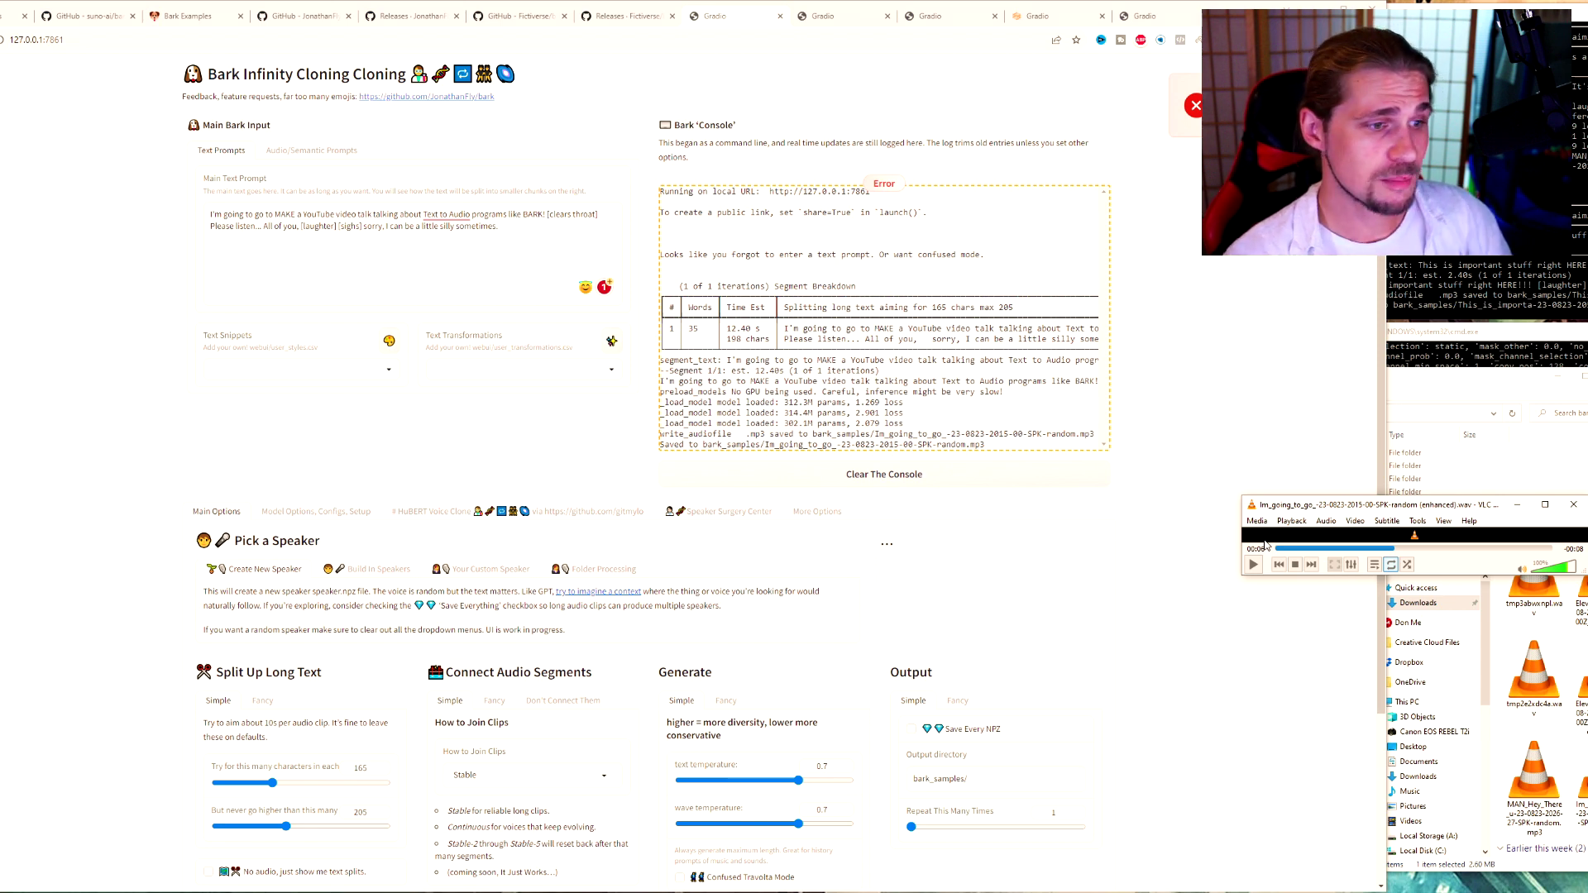
left_click(822, 16)
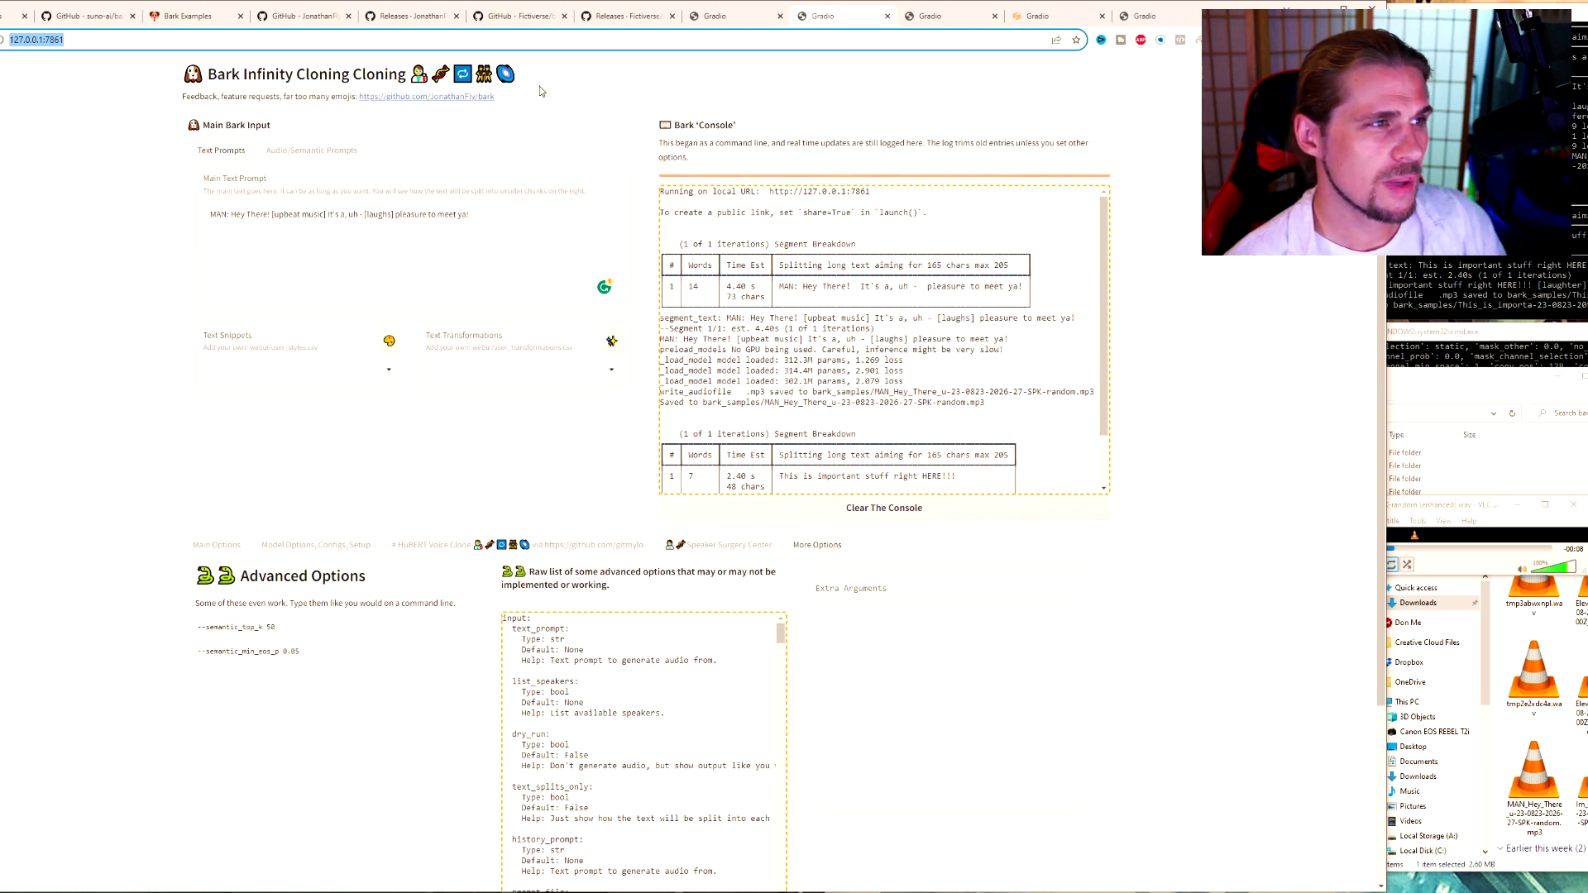
Read the bark GitHub README down through non-speech sounds and Supported Languages.
left_click(302, 16)
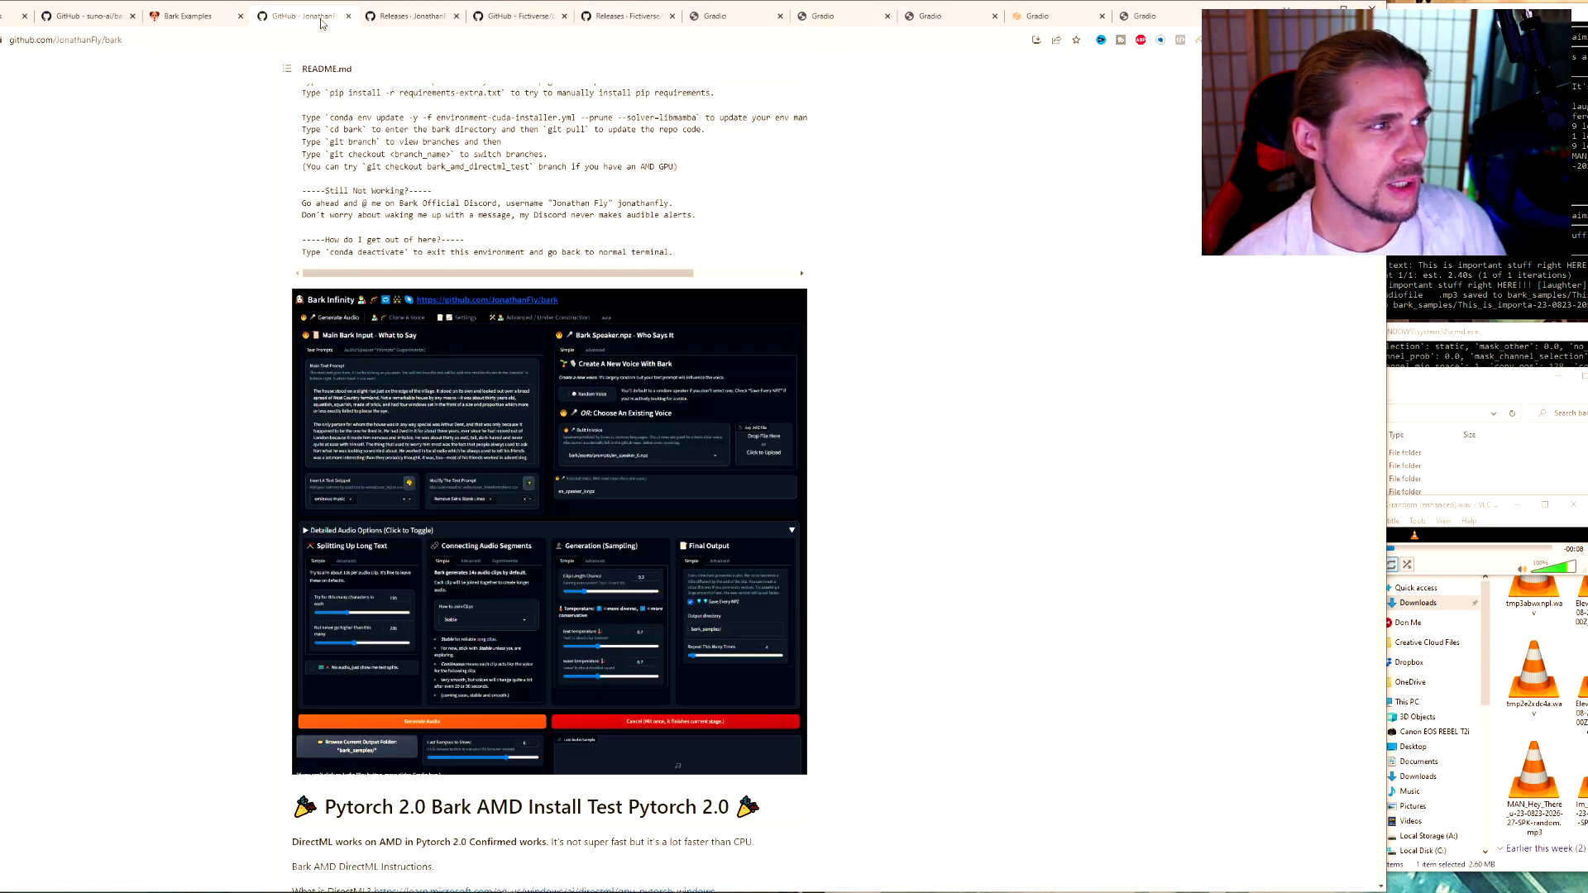
scroll(566, 416, "up", 7)
scroll(566, 415, "up", 15)
scroll(567, 419, "down", 20)
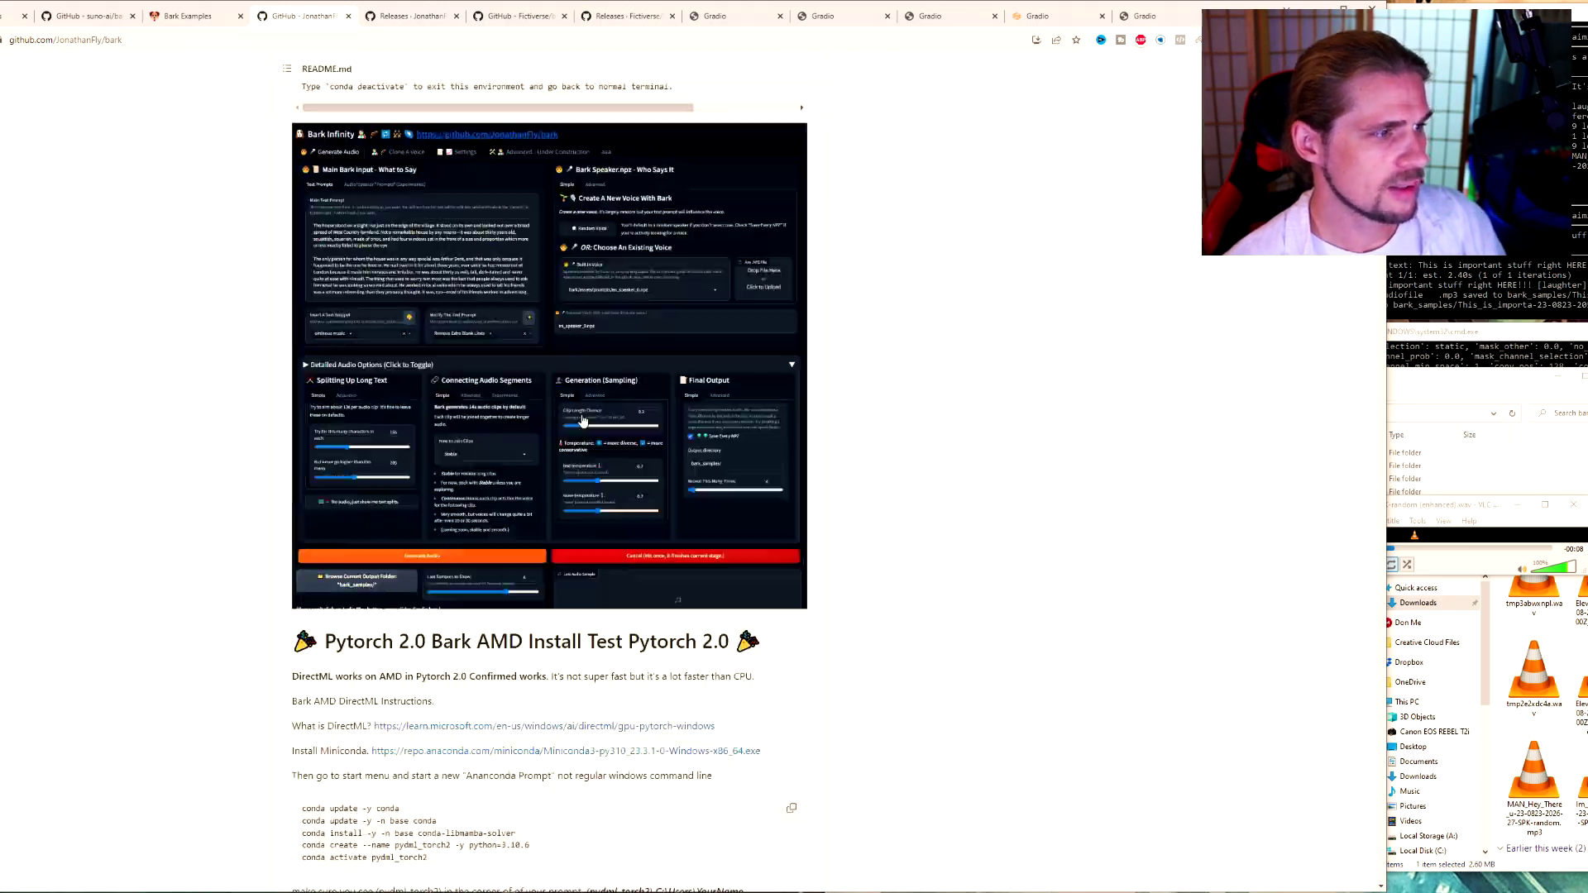
scroll(583, 424, "down", 20)
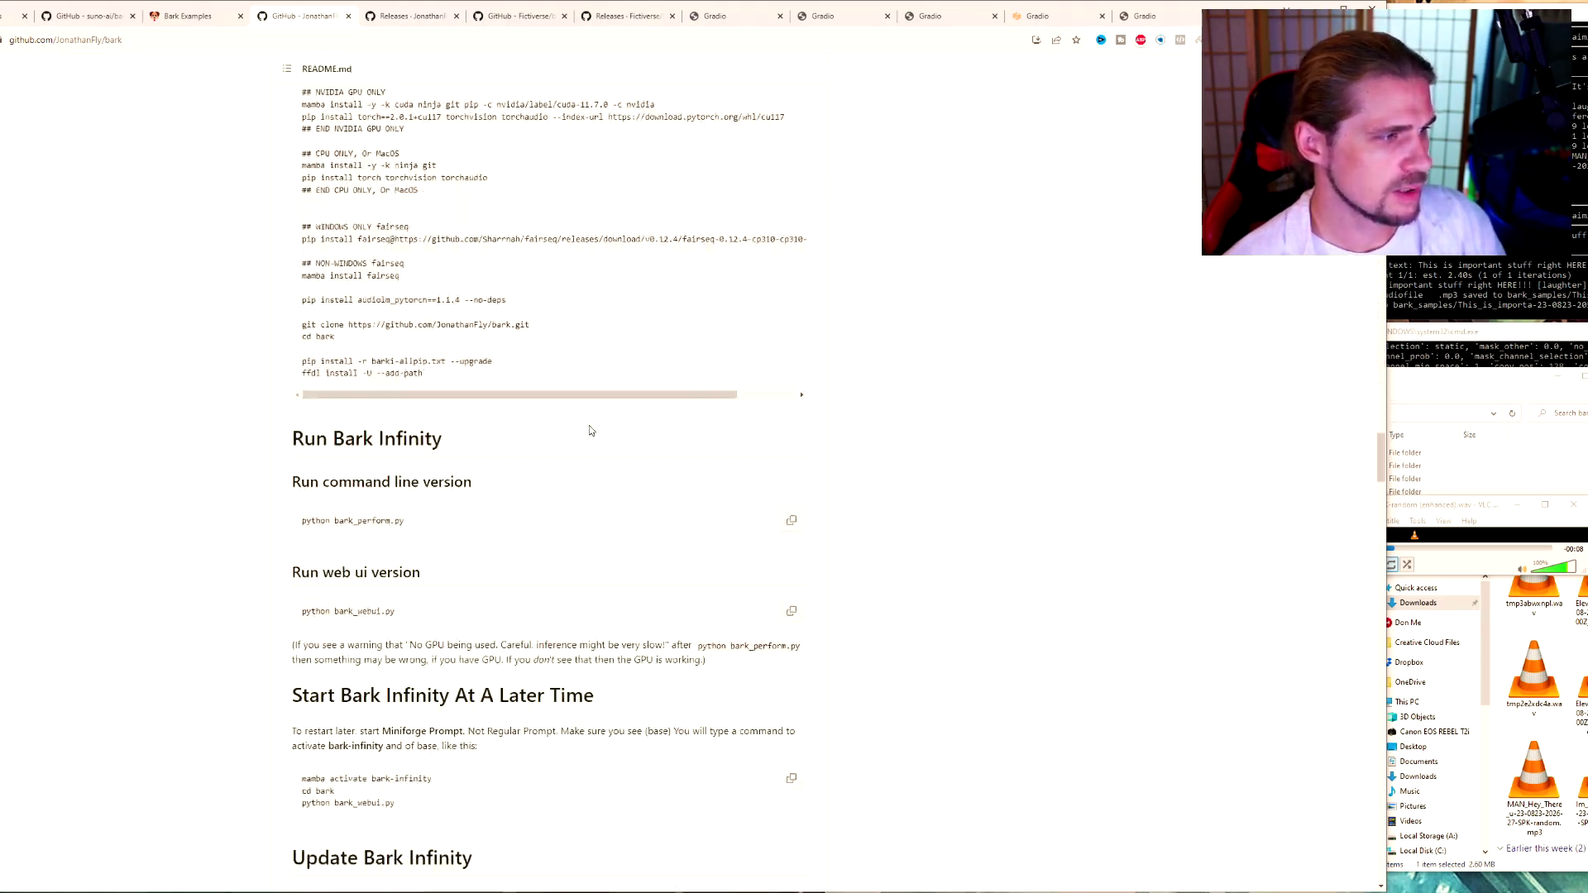
scroll(589, 431, "down", 20)
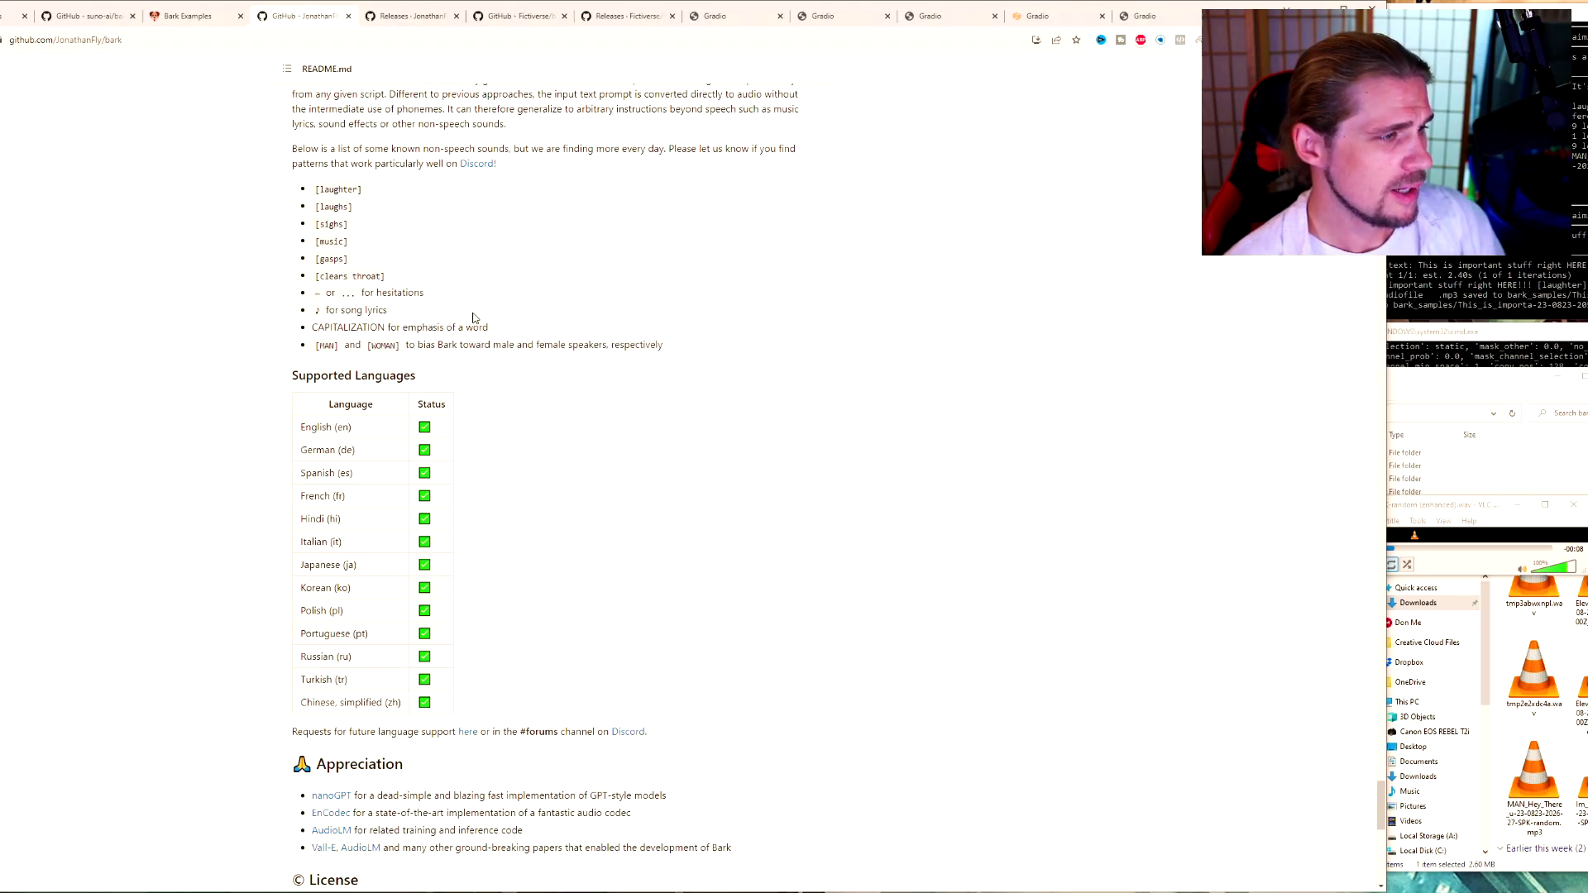
scroll(364, 305, "down", 2)
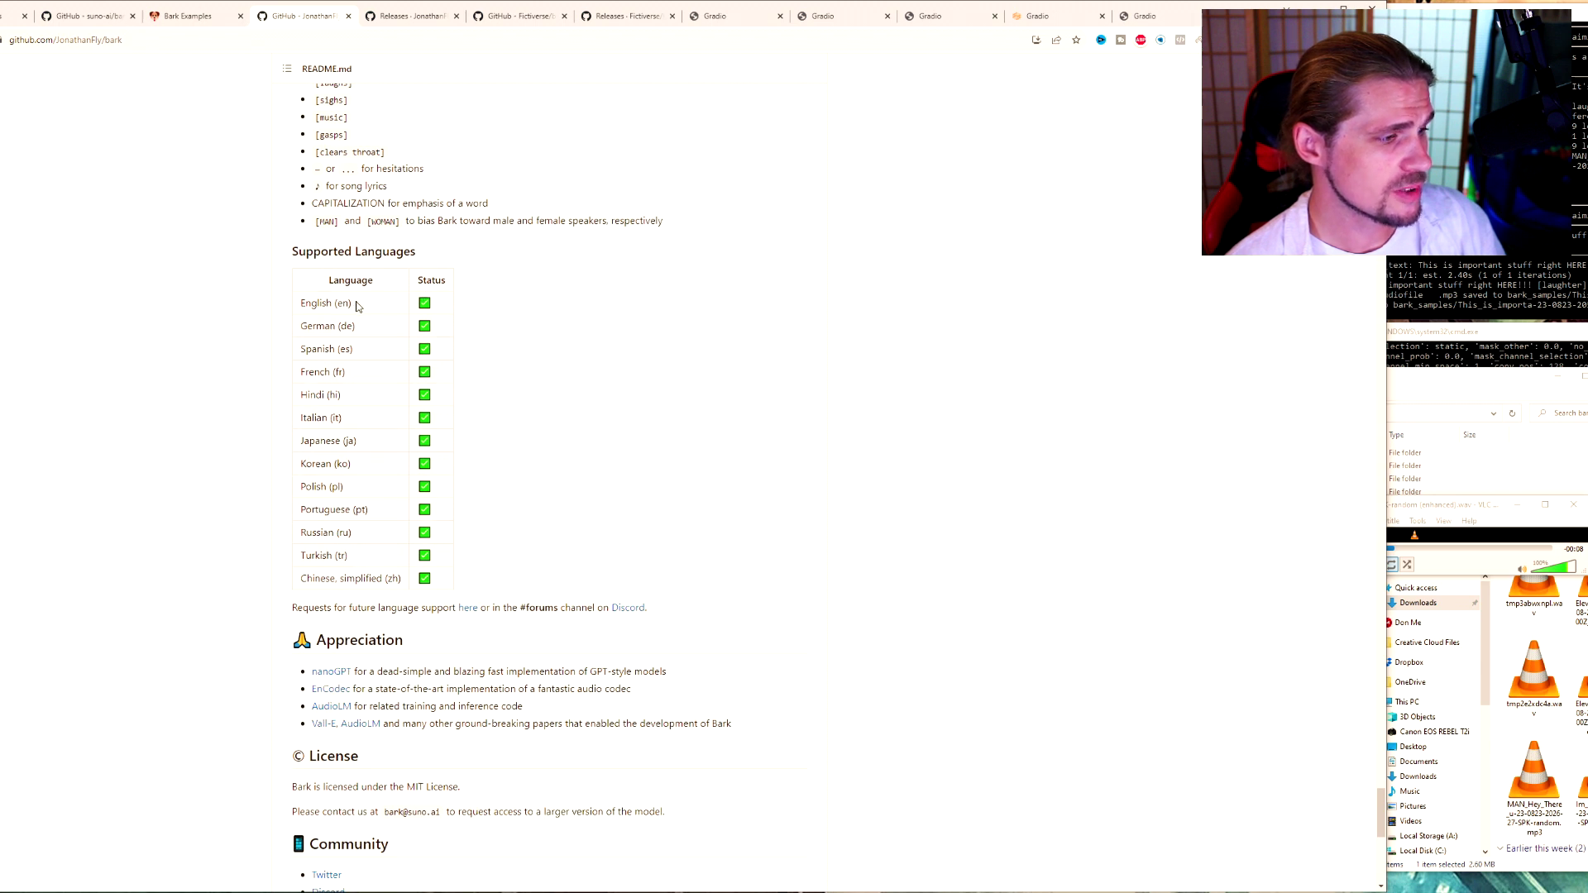
left_click(930, 16)
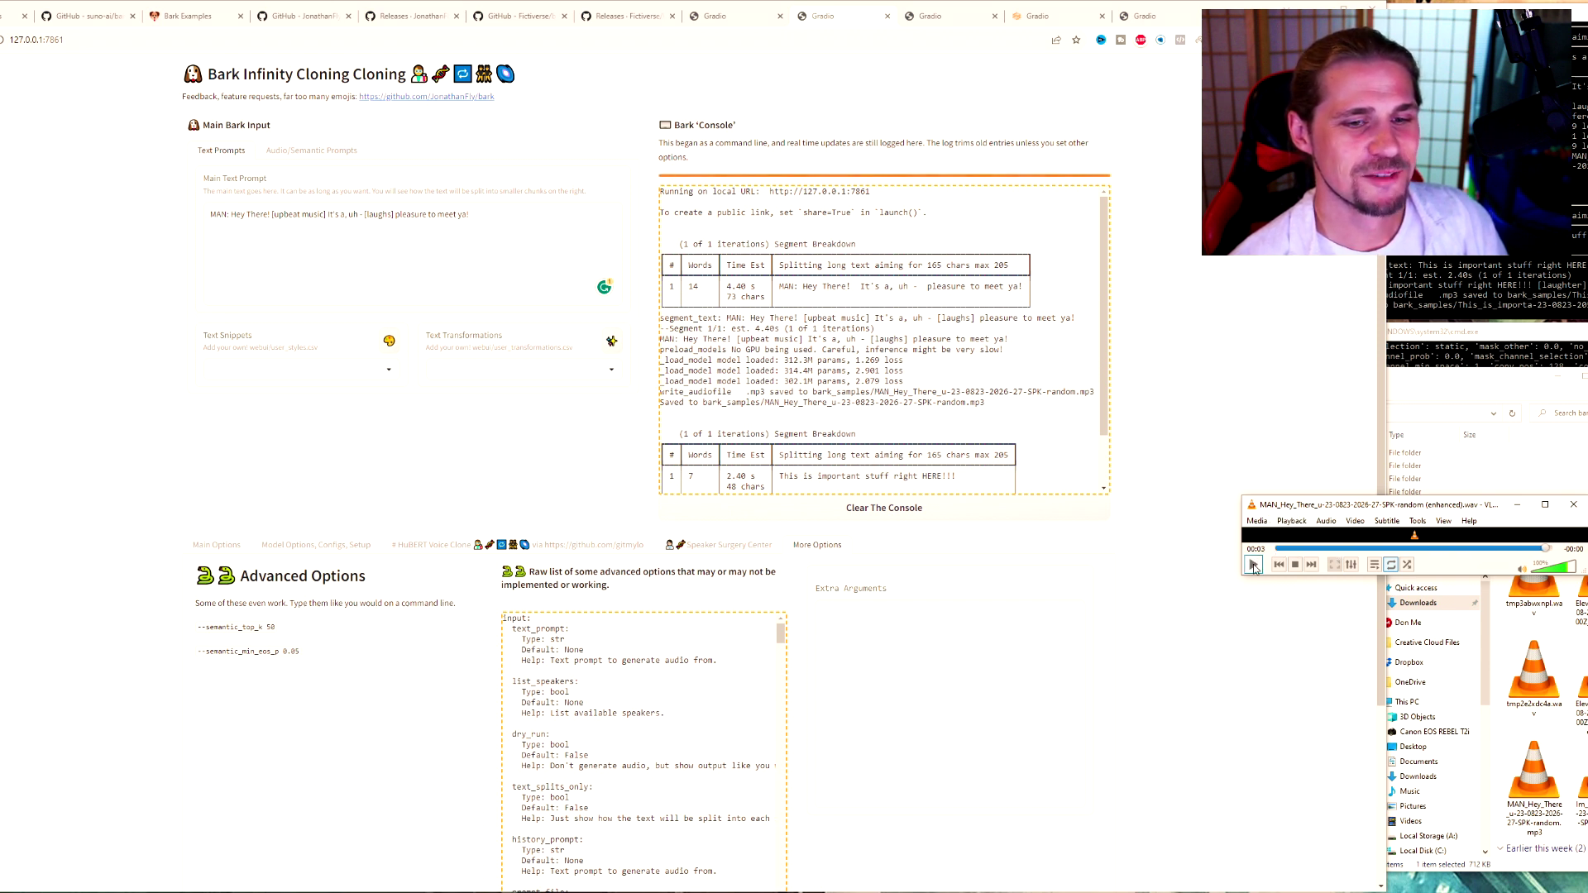
Return to the Bark Infinity page holding the laughter prompt and deselect its text.
left_click(948, 14)
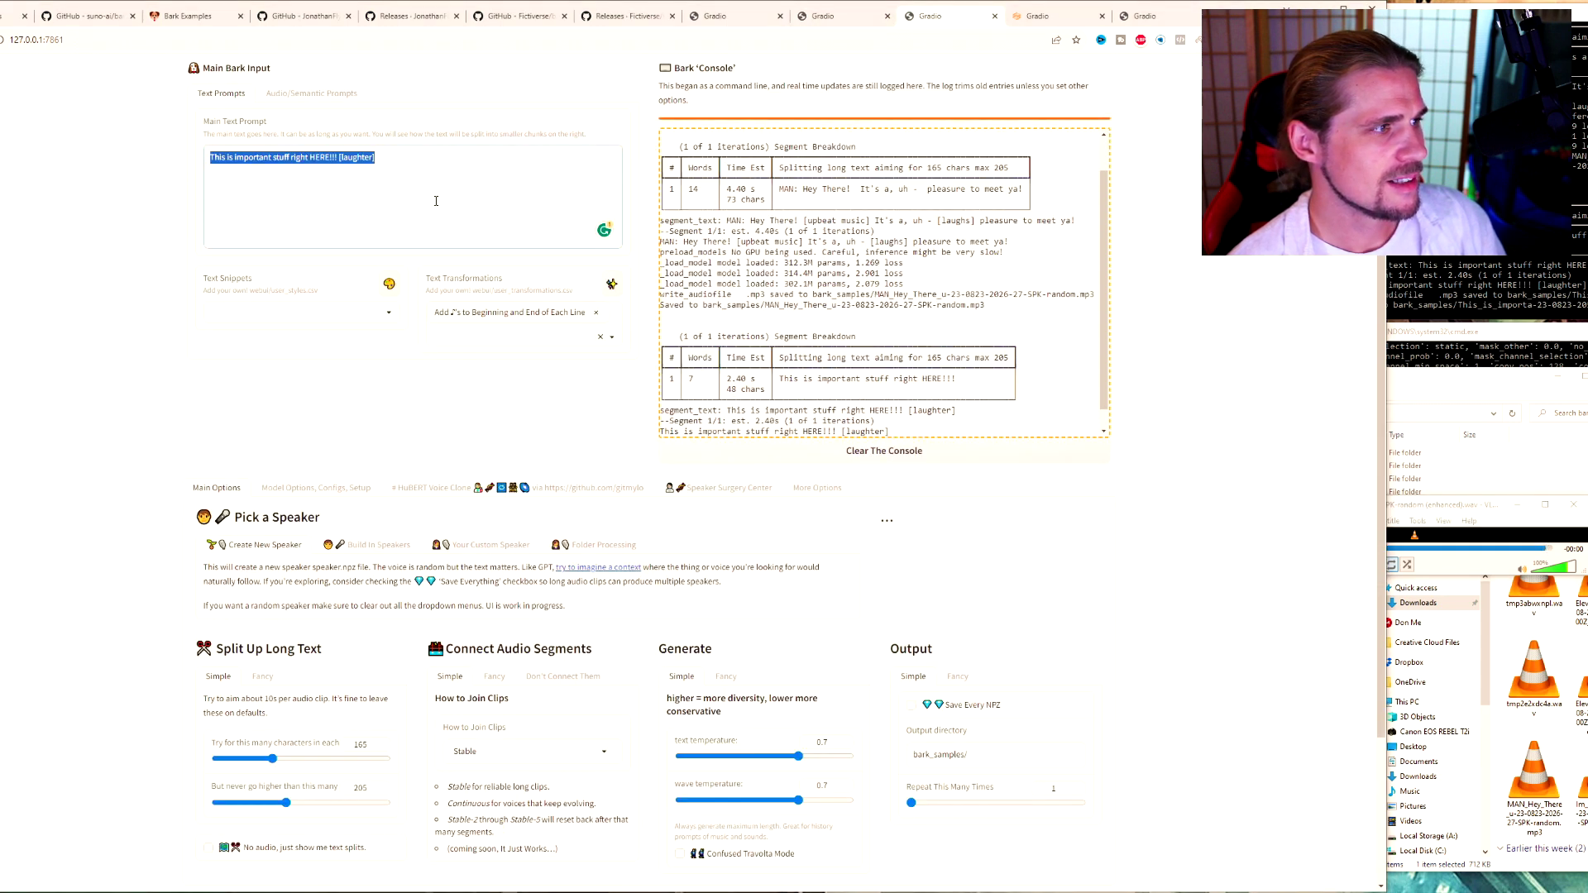
left_click(477, 240)
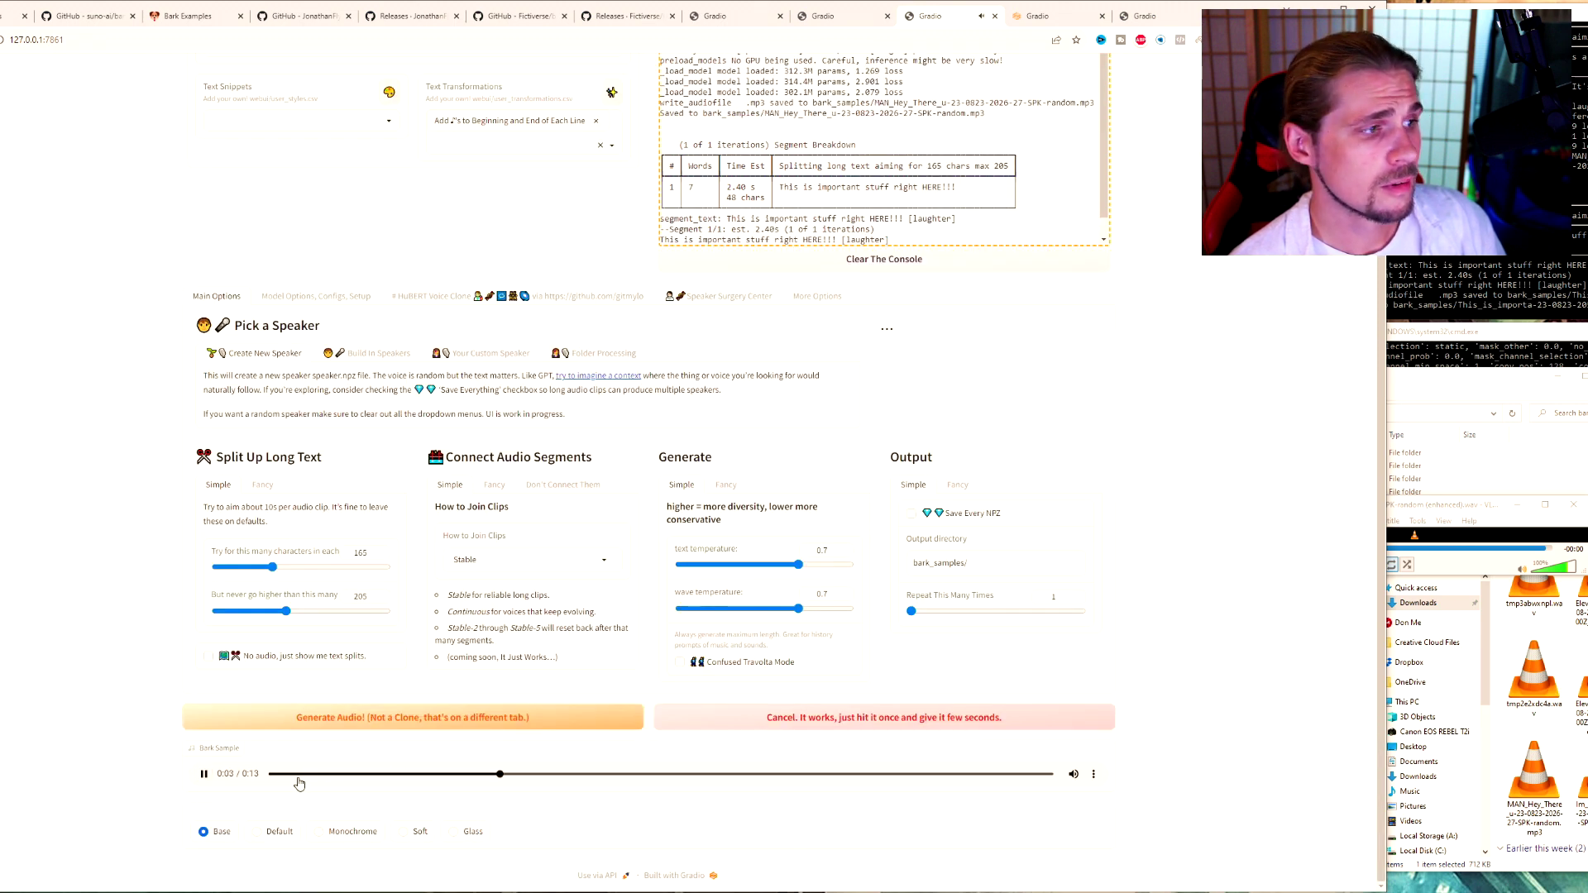
scroll(132, 578, "up", 2)
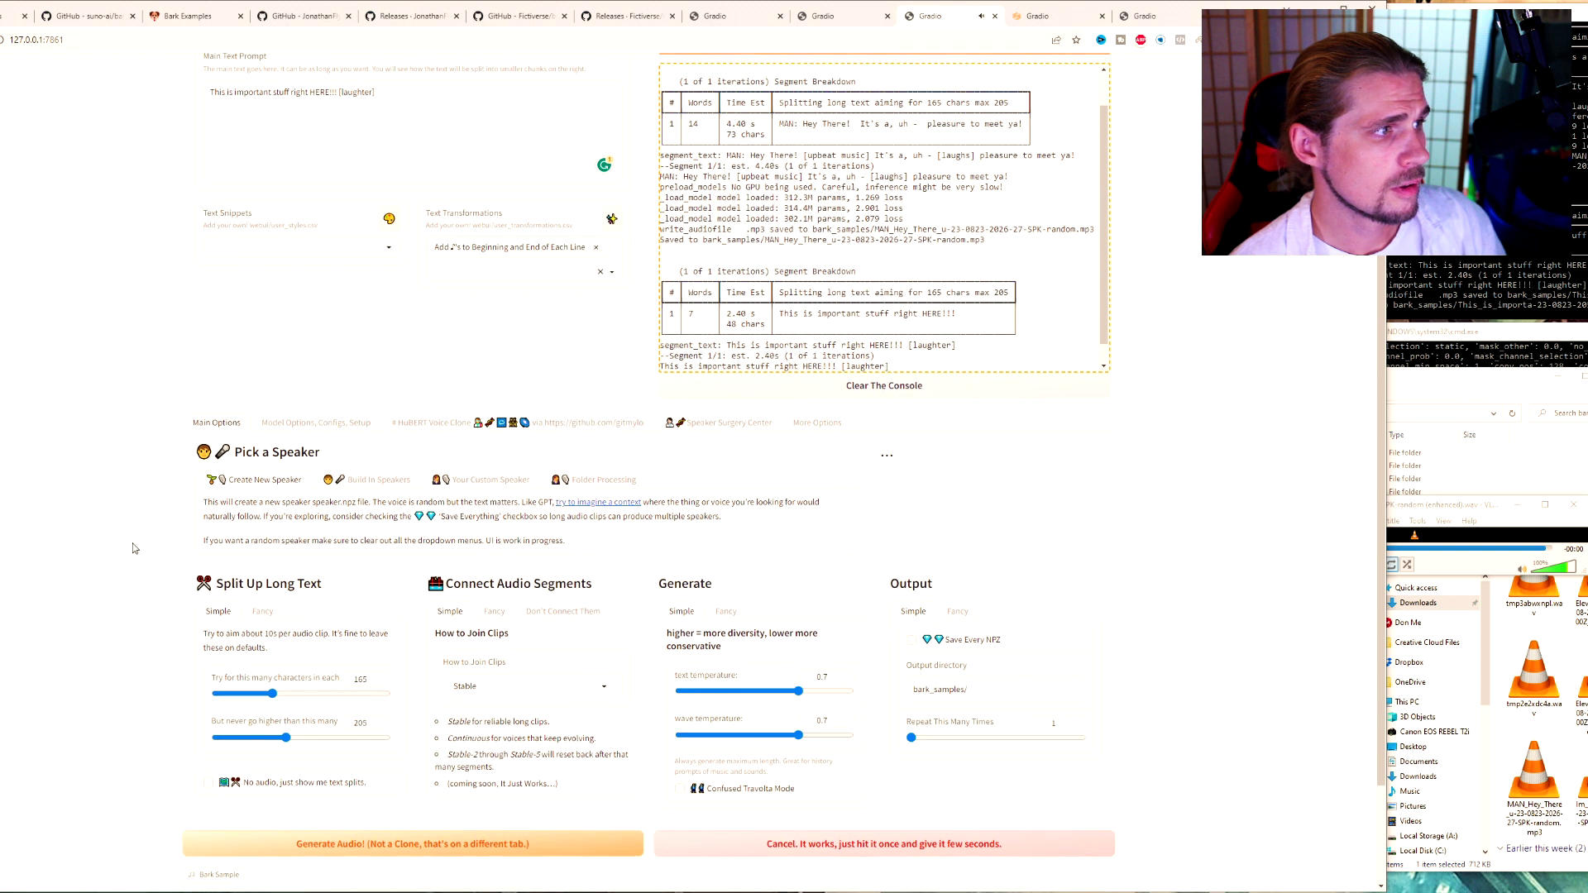
scroll(135, 549, "down", 2)
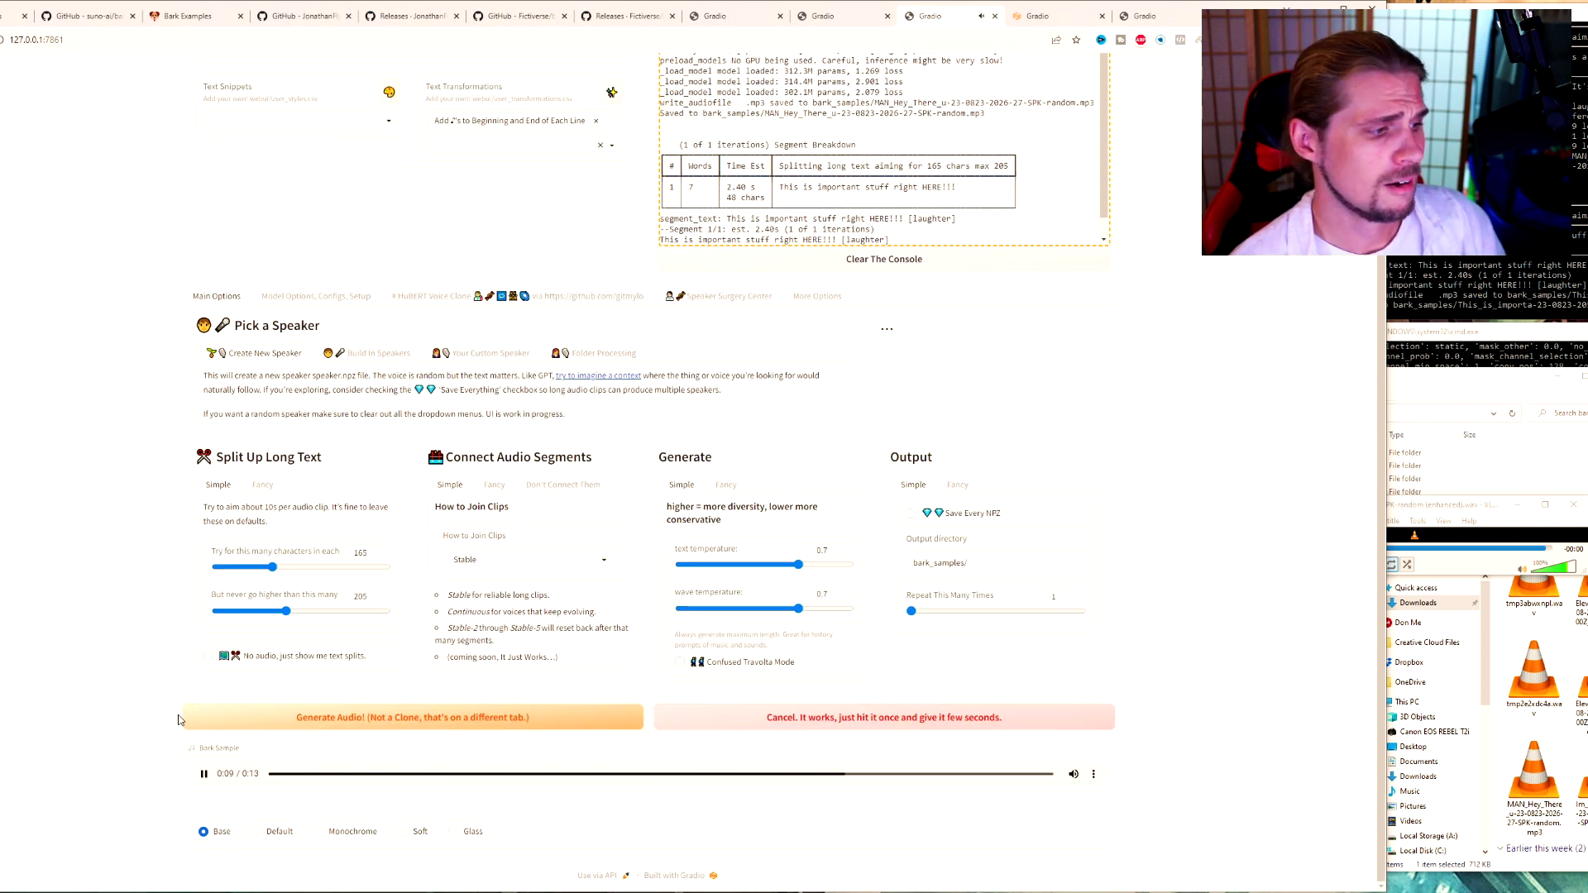
Play the 13-second 'This is important stuff right HERE!!!' sample from the start.
left_click(208, 781)
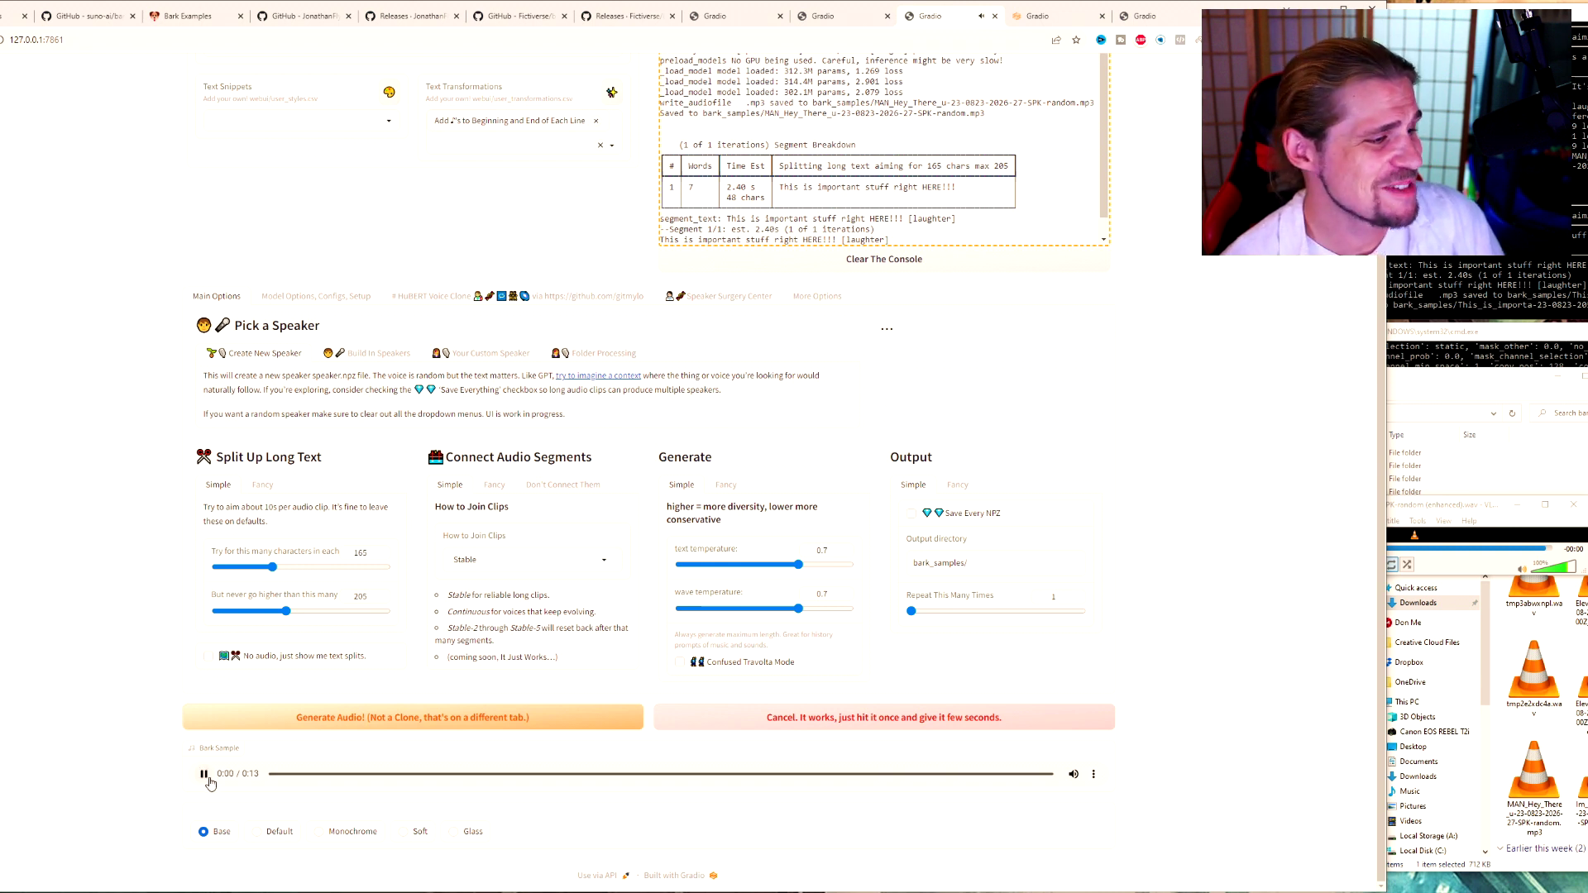
left_click(205, 775)
scroll(195, 365, "up", 3)
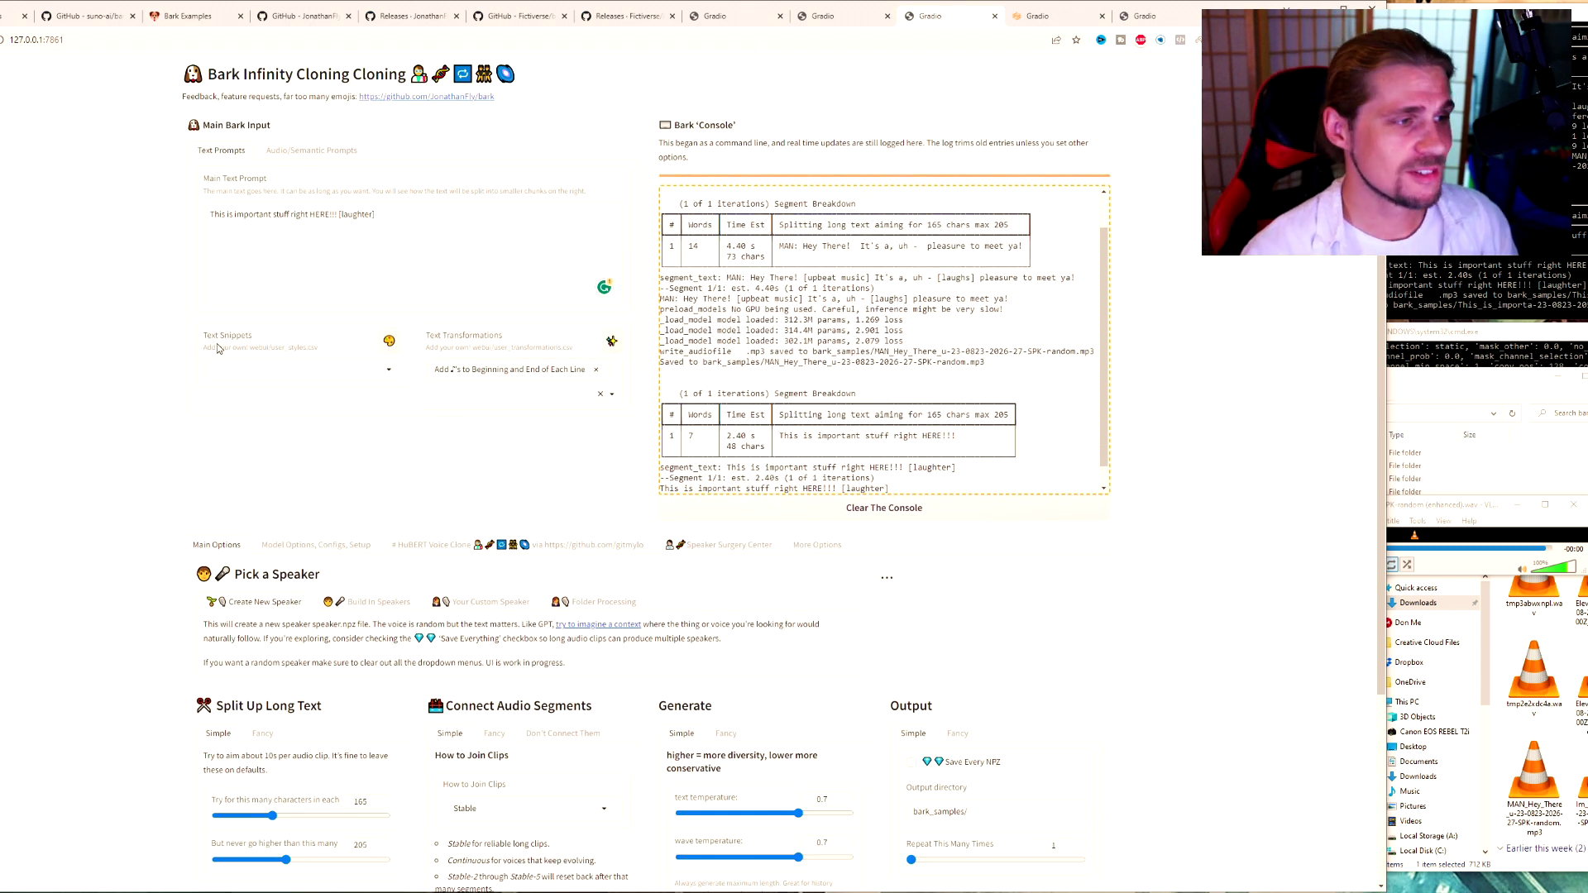
scroll(355, 607, "down", 1)
scroll(355, 608, "down", 3)
scroll(291, 609, "up", 3)
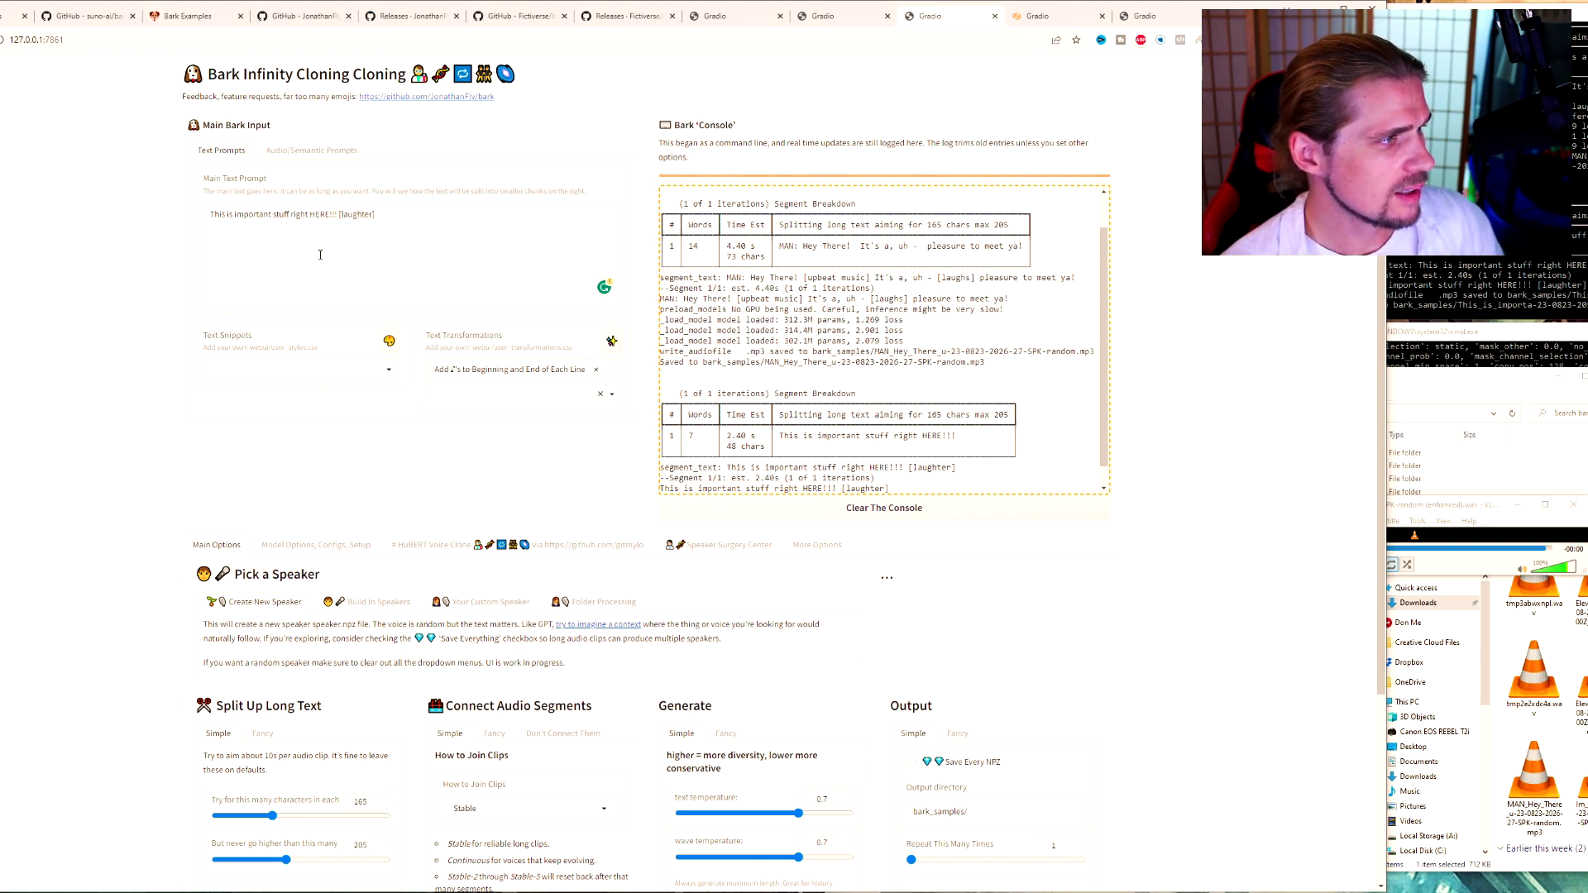
scroll(364, 282, "down", 3)
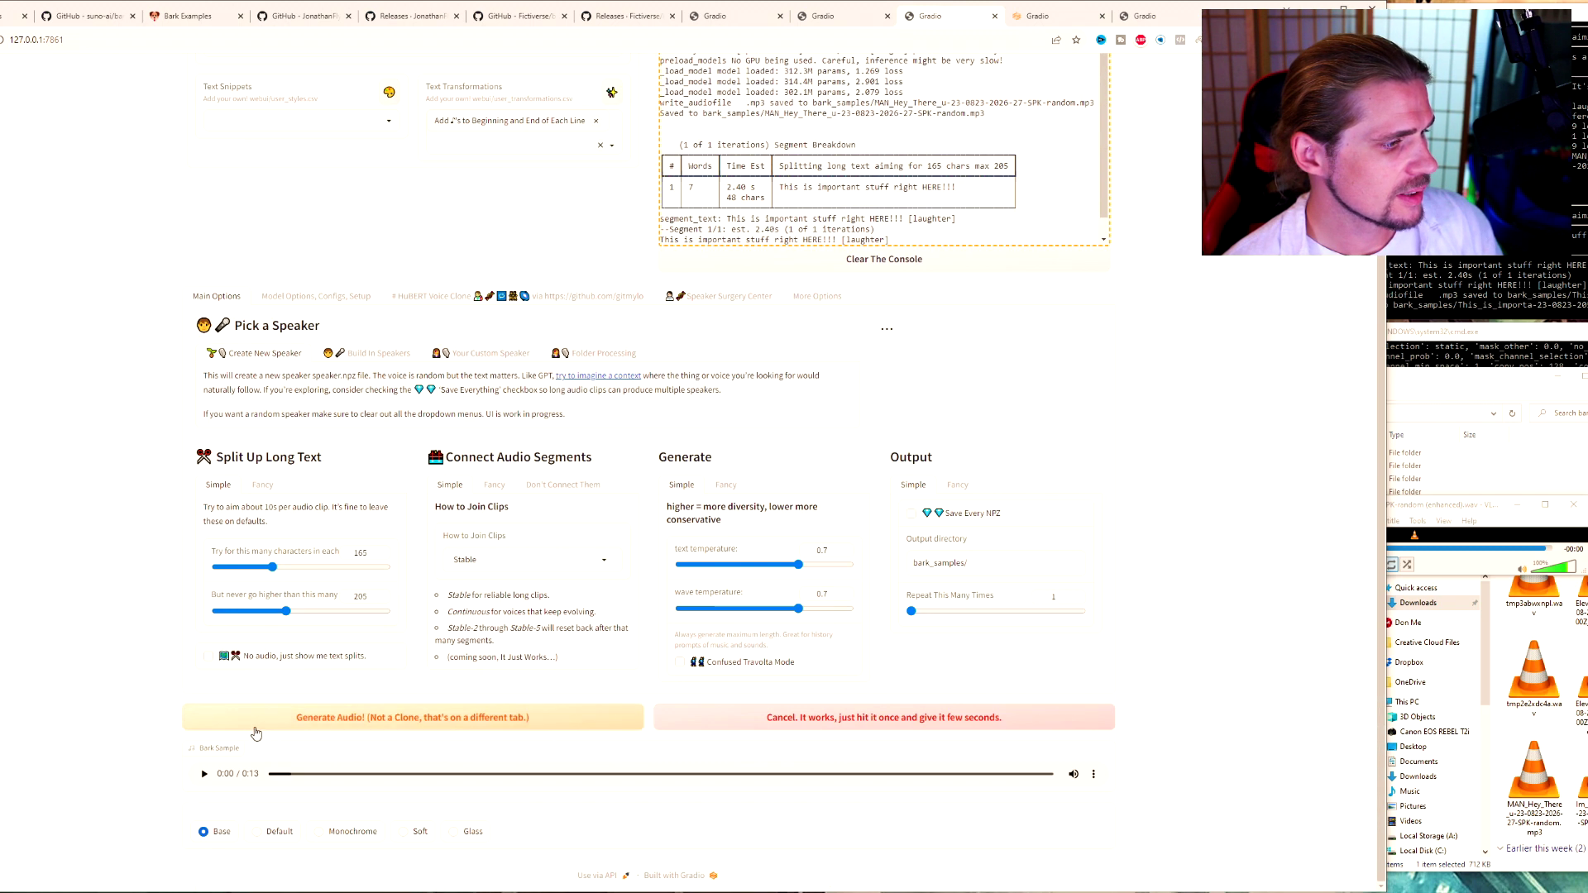
left_click(203, 777)
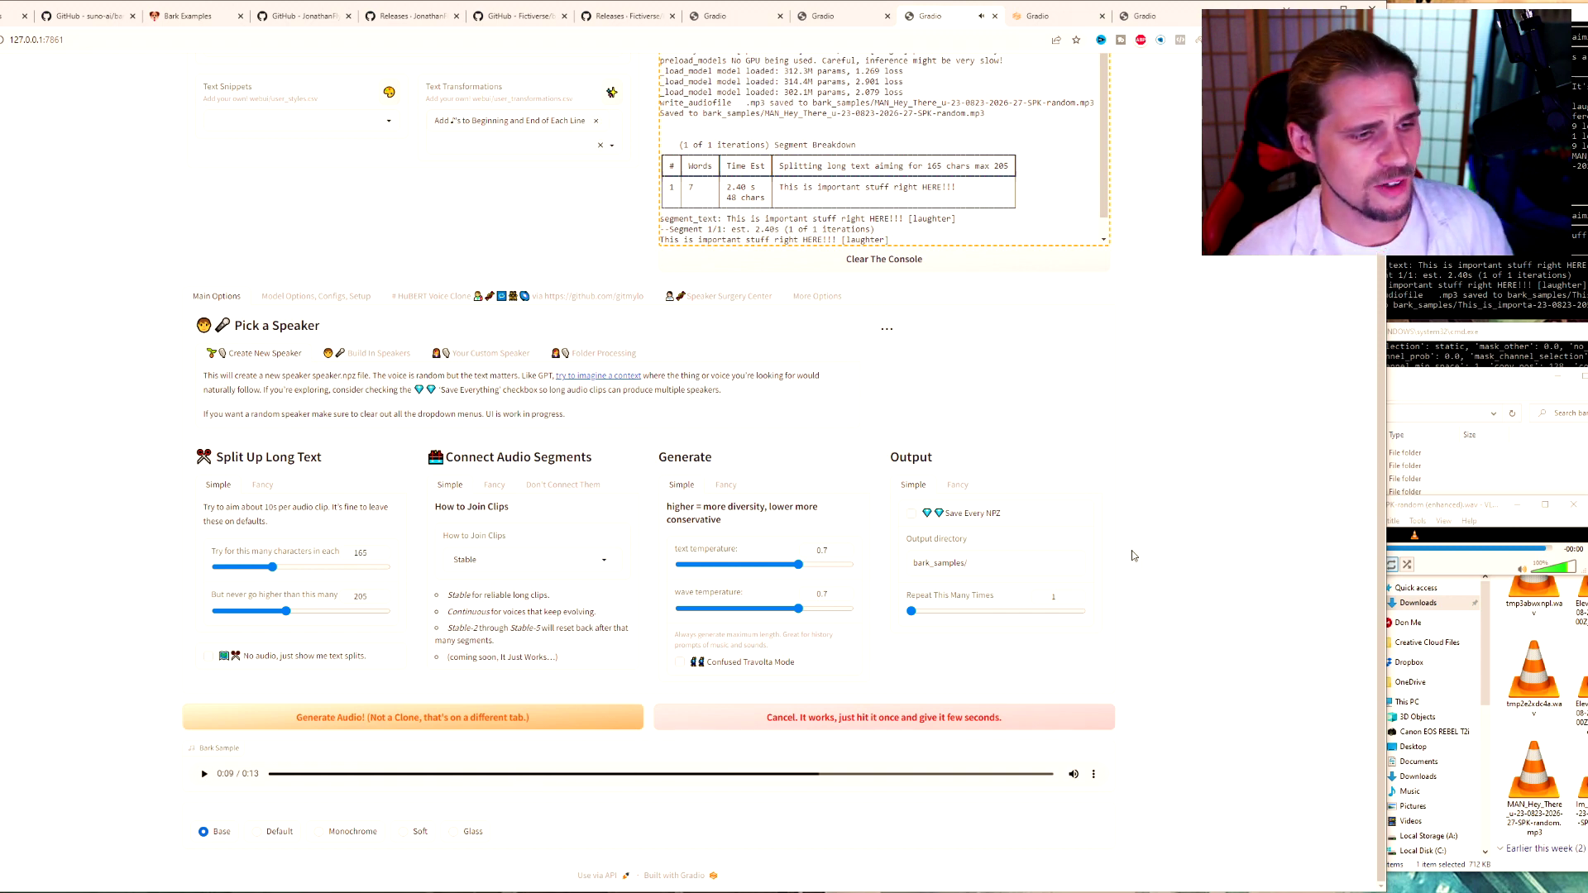
Download the generated audio sample from the audio player's options.
scroll(1128, 542, "up", 3)
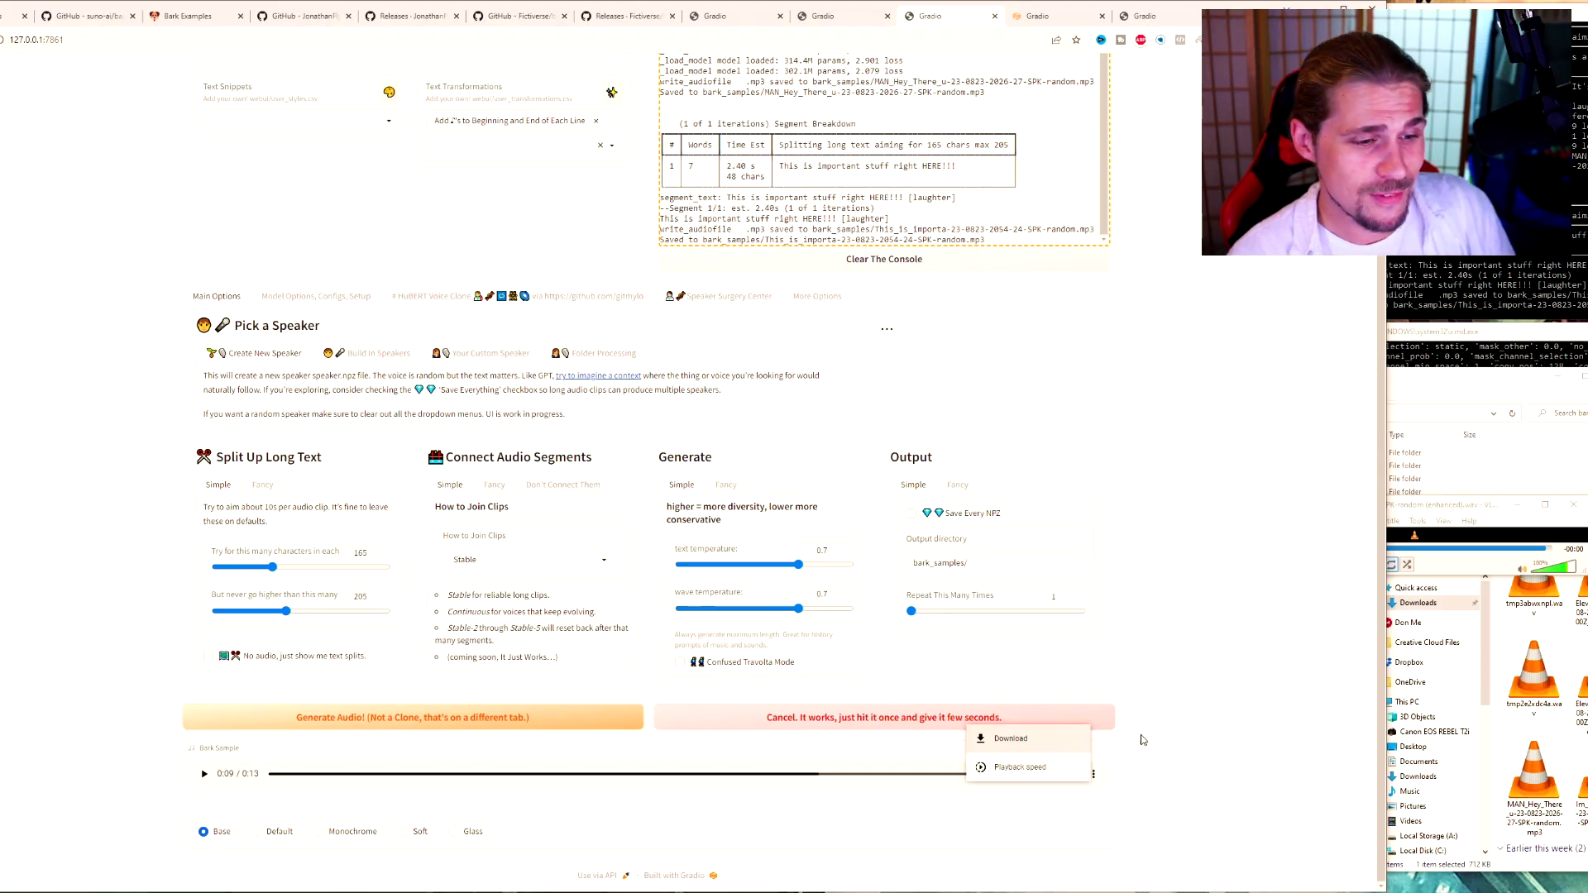
left_click(1142, 739)
left_click(1093, 773)
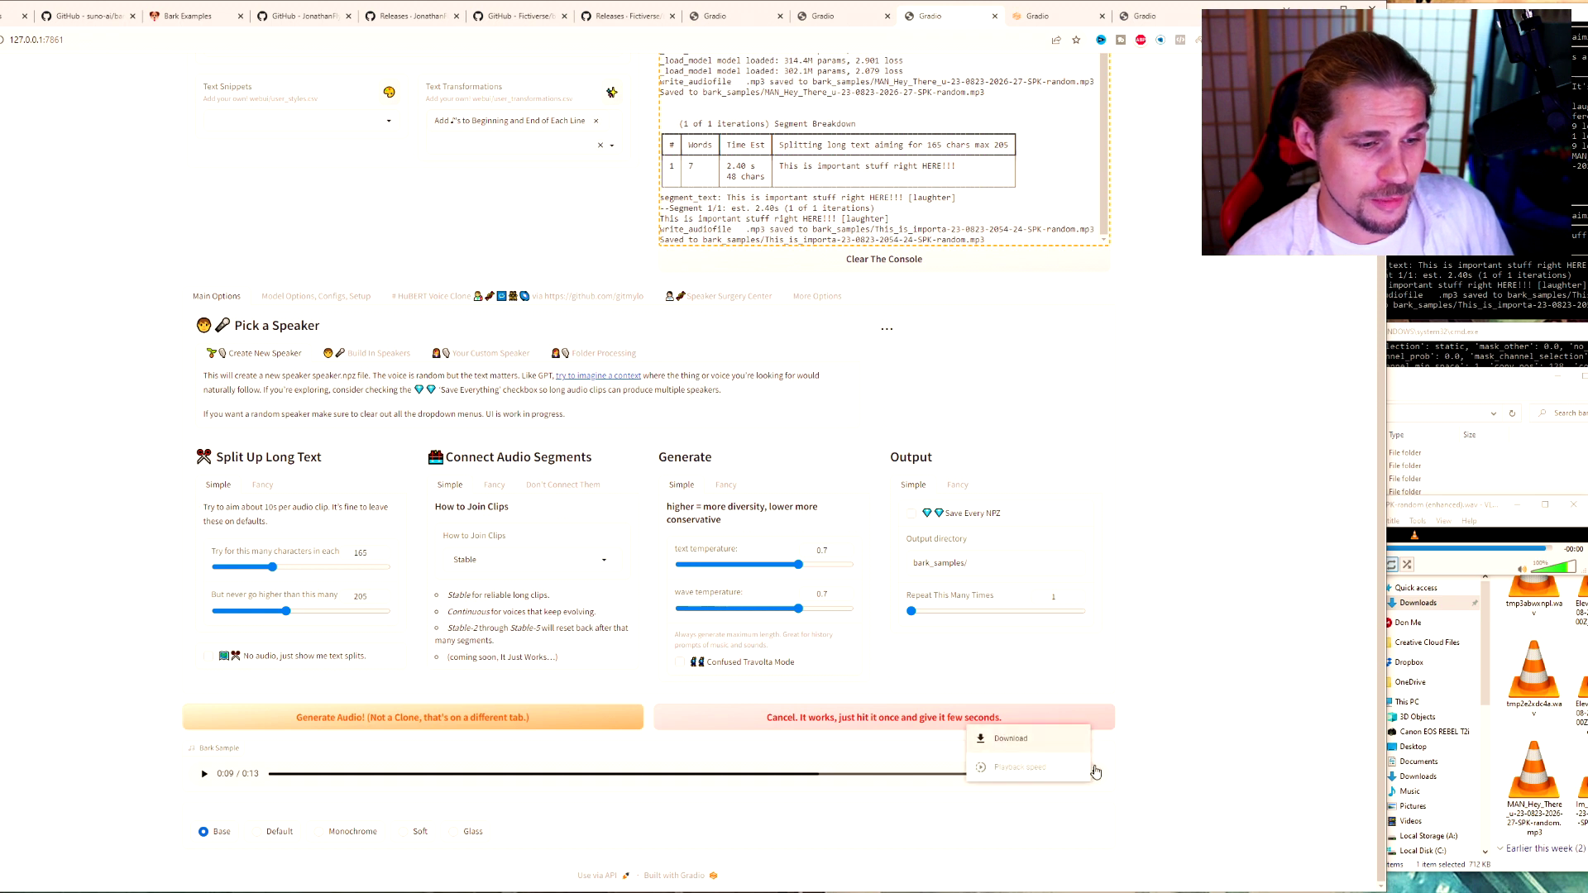
left_click(1047, 743)
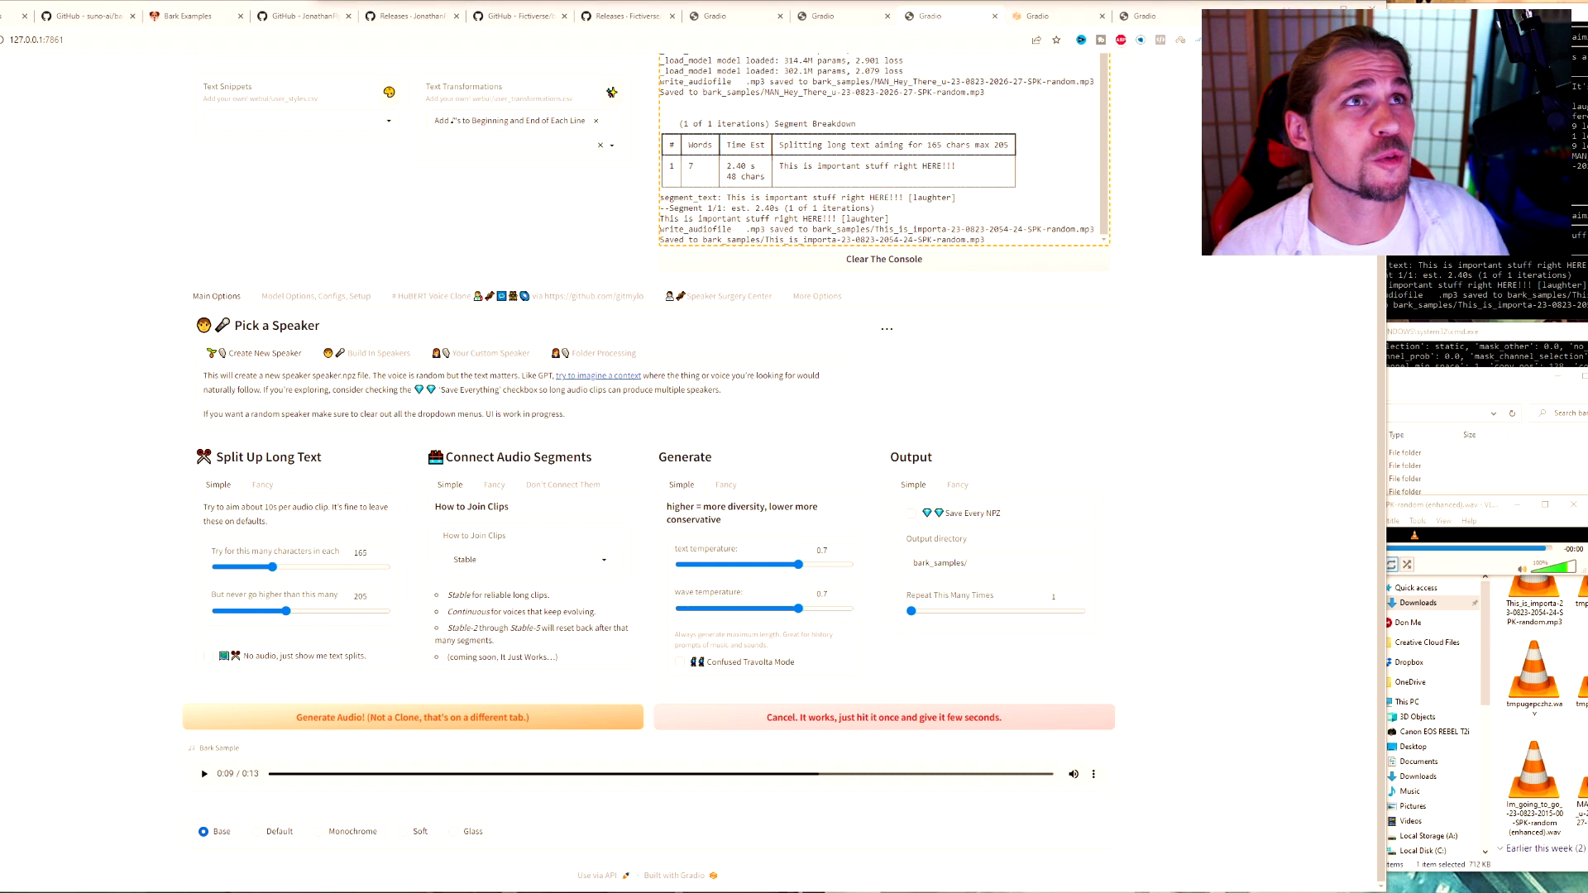
key("alt+Tab")
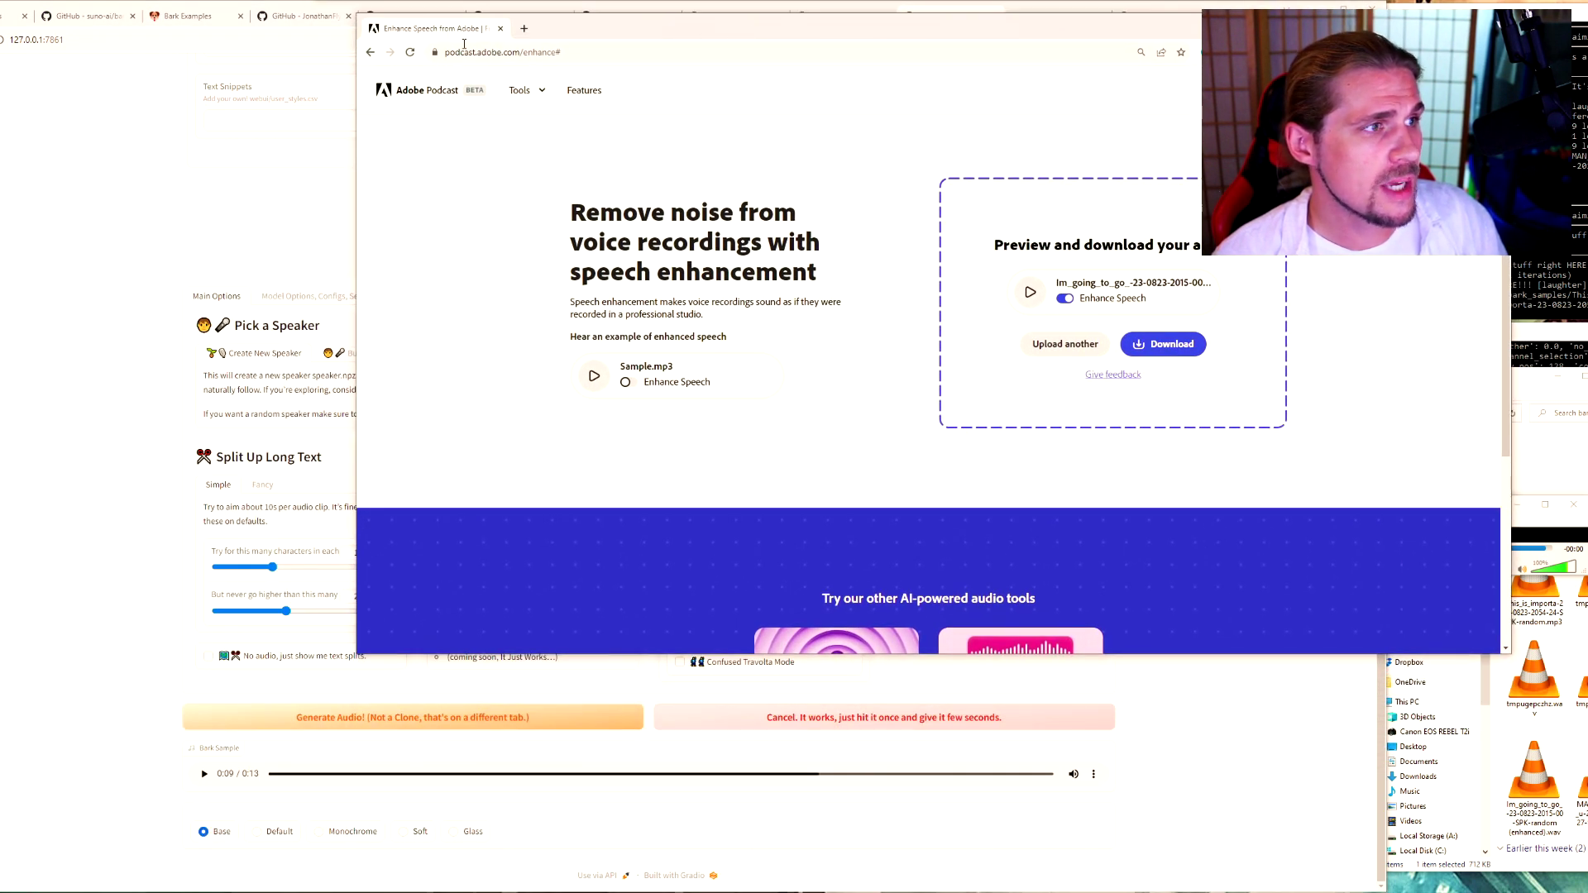
Compare the Adobe Podcast preview with Enhance Speech off and on, leaving it enhanced and paused.
left_click_drag(514, 30, 684, 33)
key("alt+Tab")
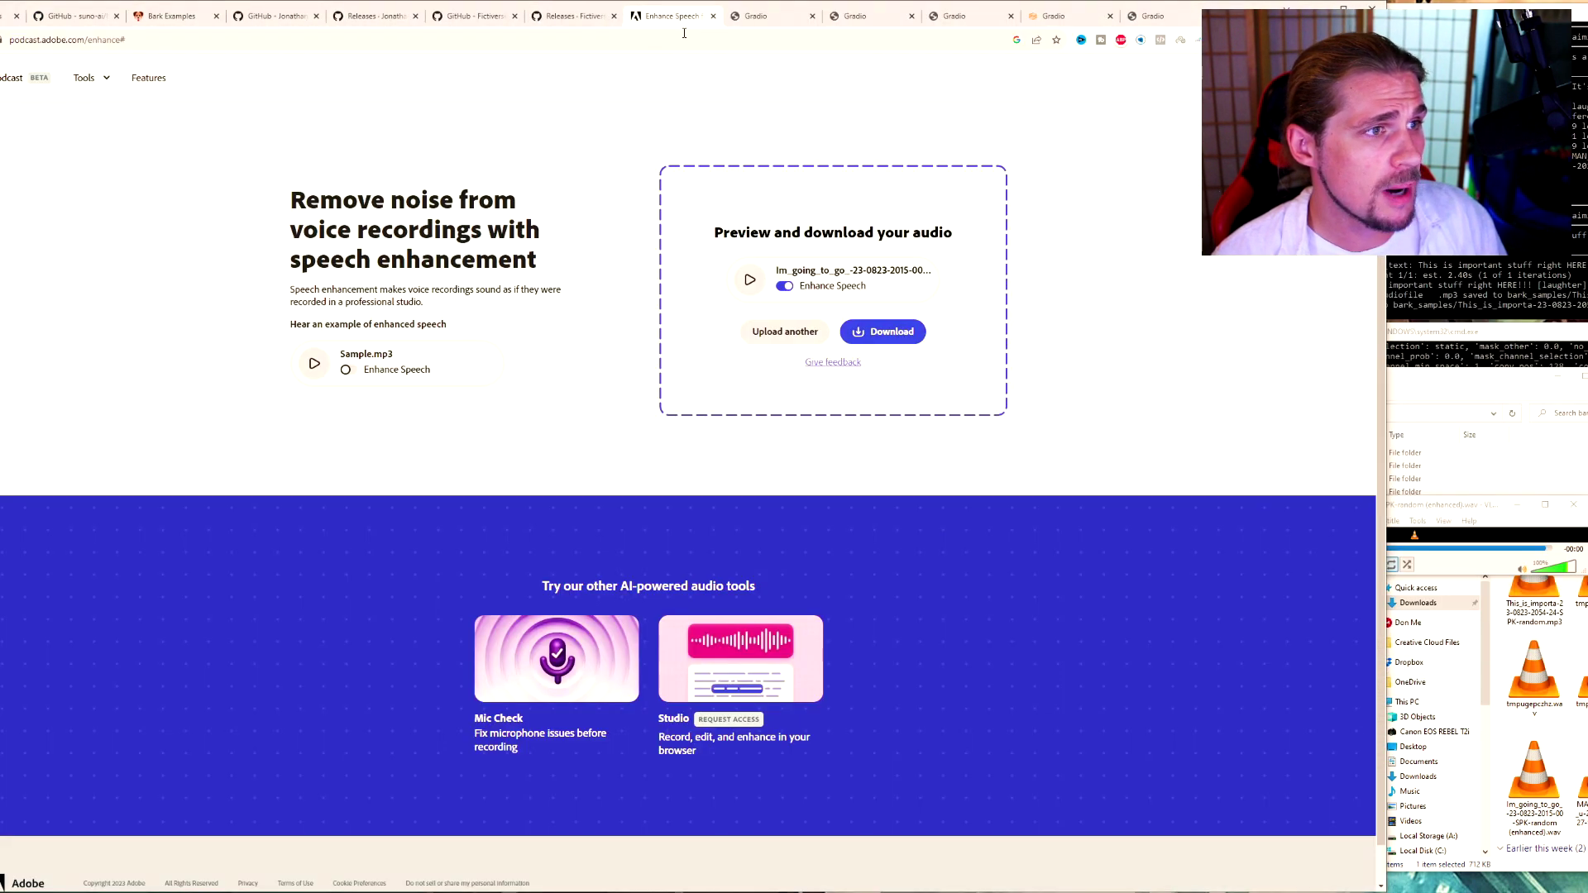
left_click(750, 280)
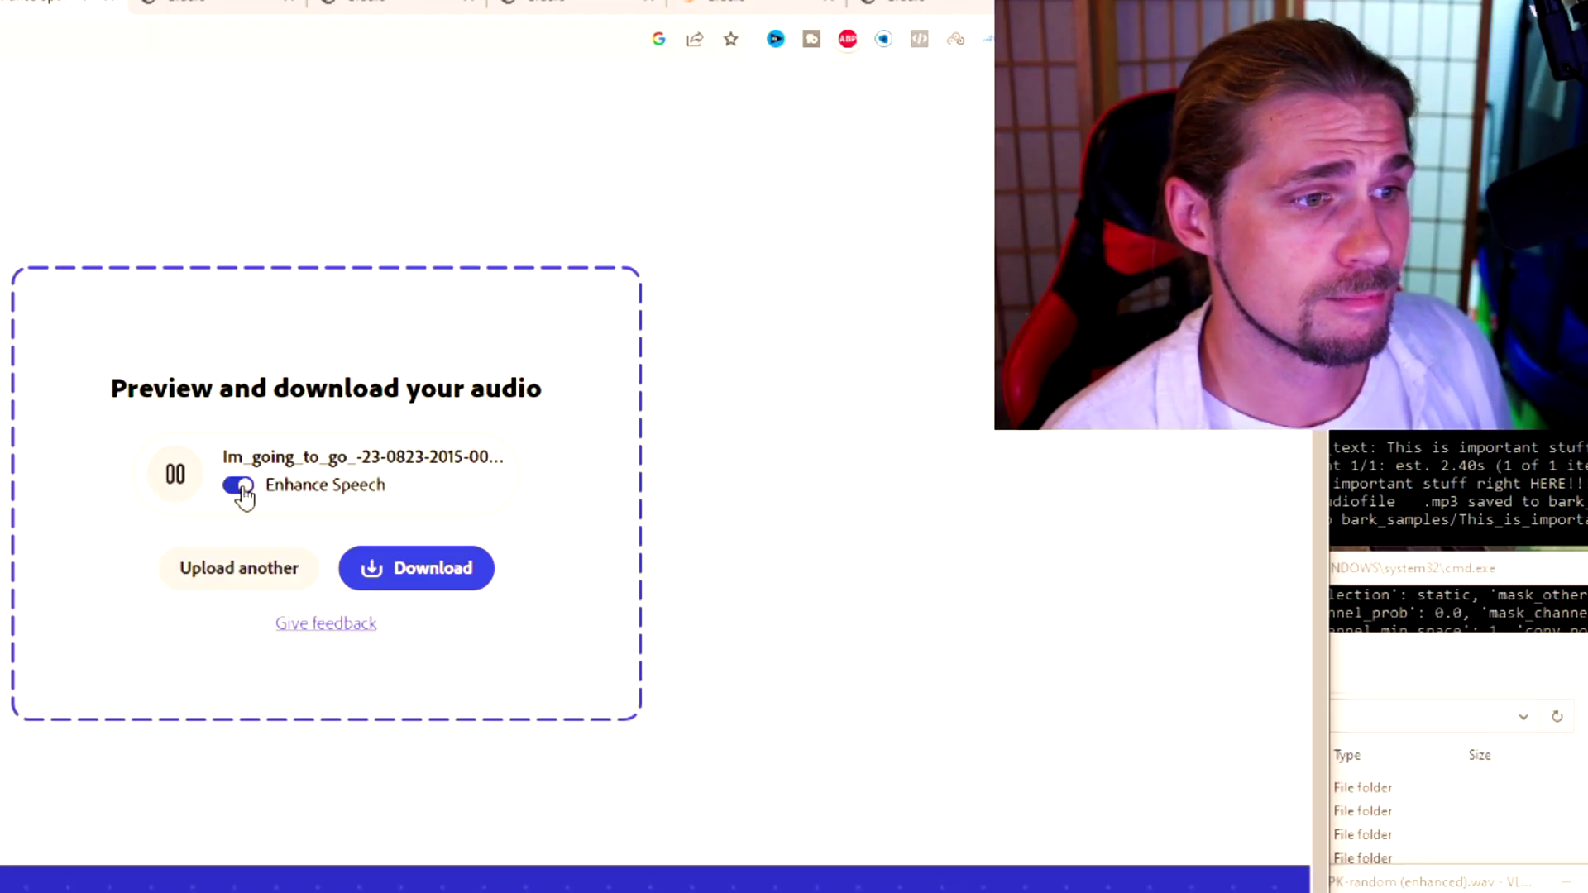
left_click(241, 487)
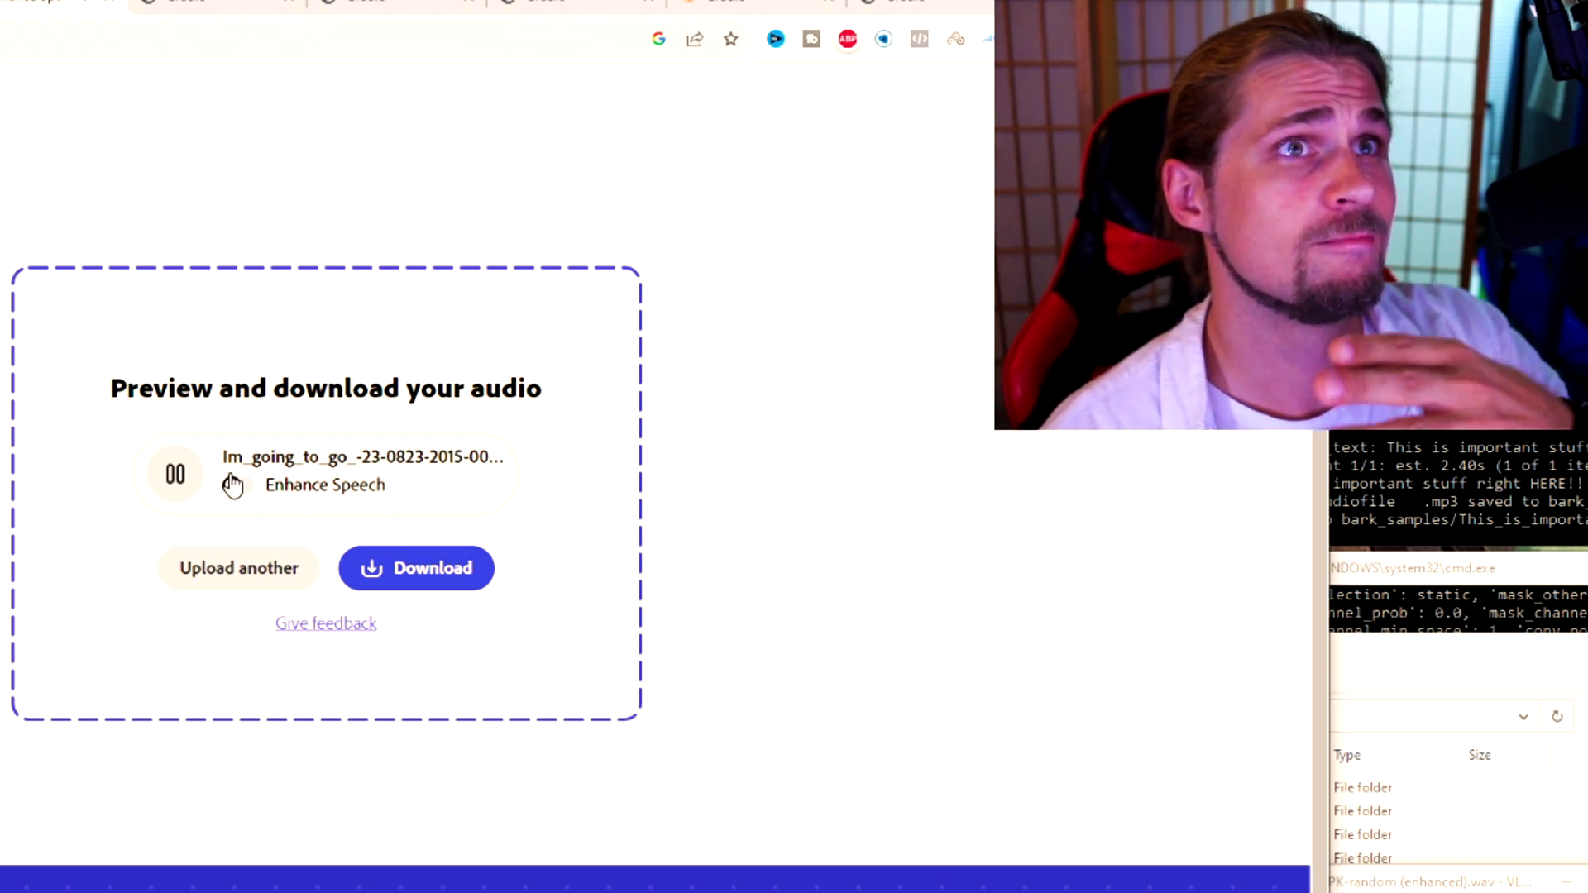
left_click(238, 485)
left_click(239, 485)
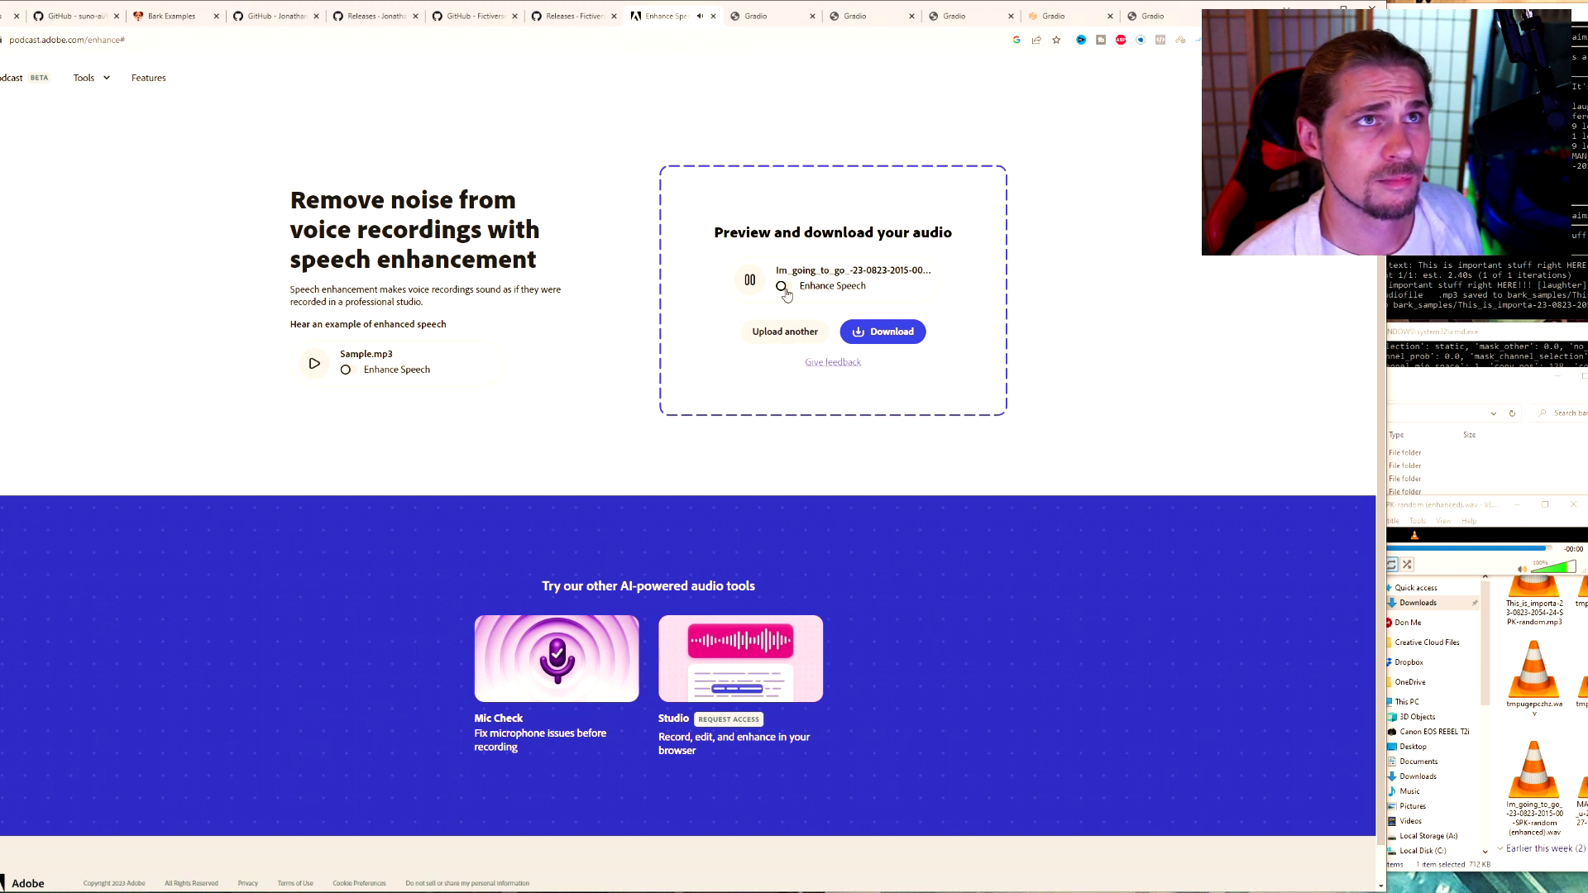
left_click(783, 288)
left_click(754, 283)
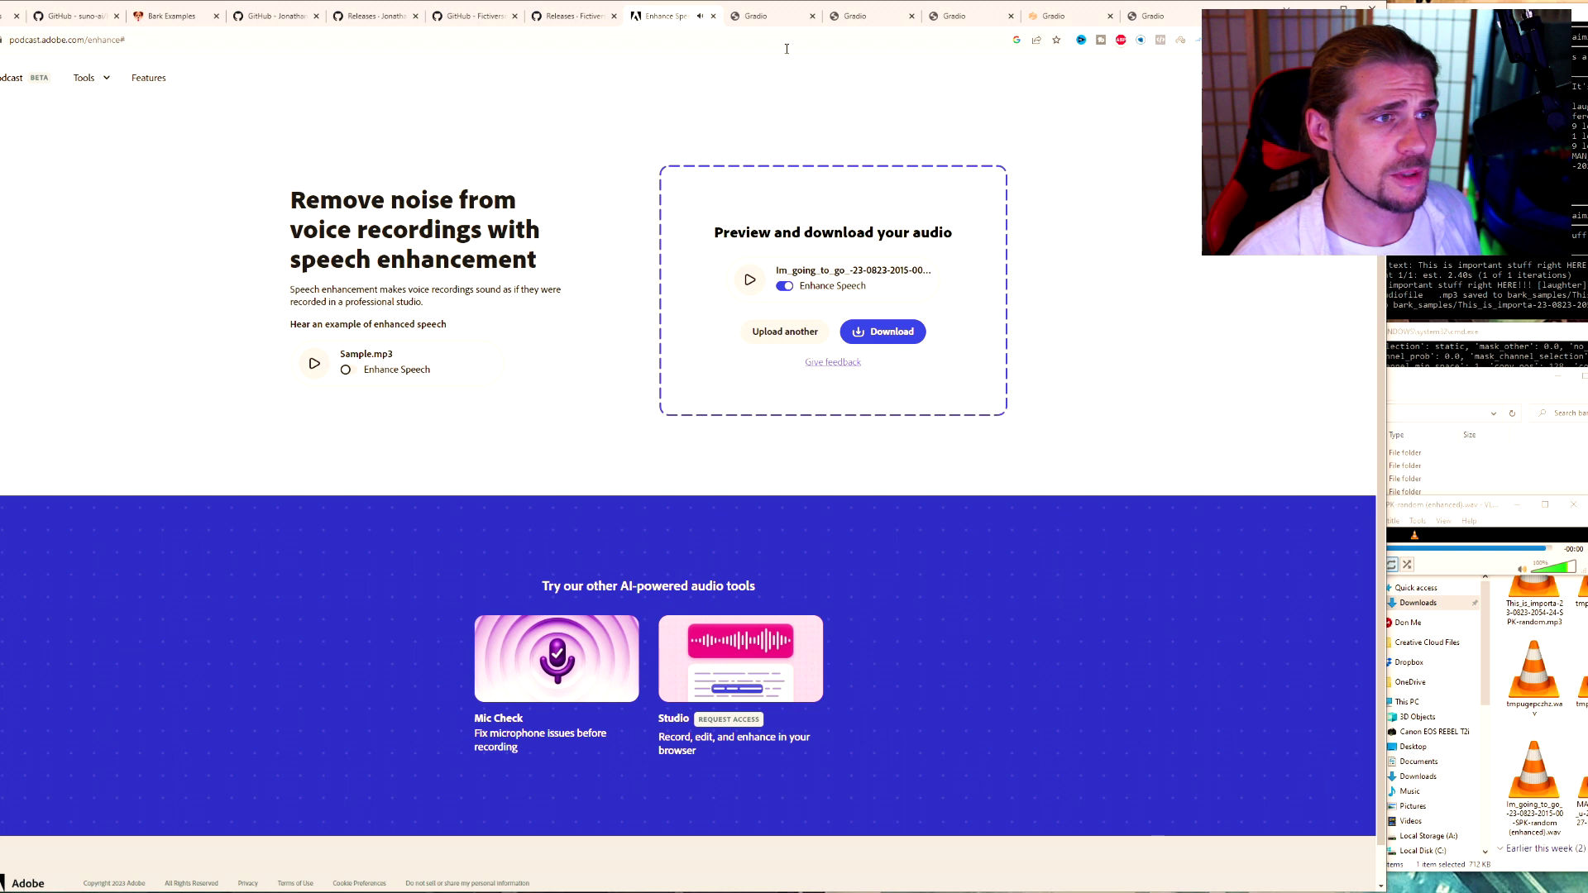
left_click_drag(0, 145, 894, 16)
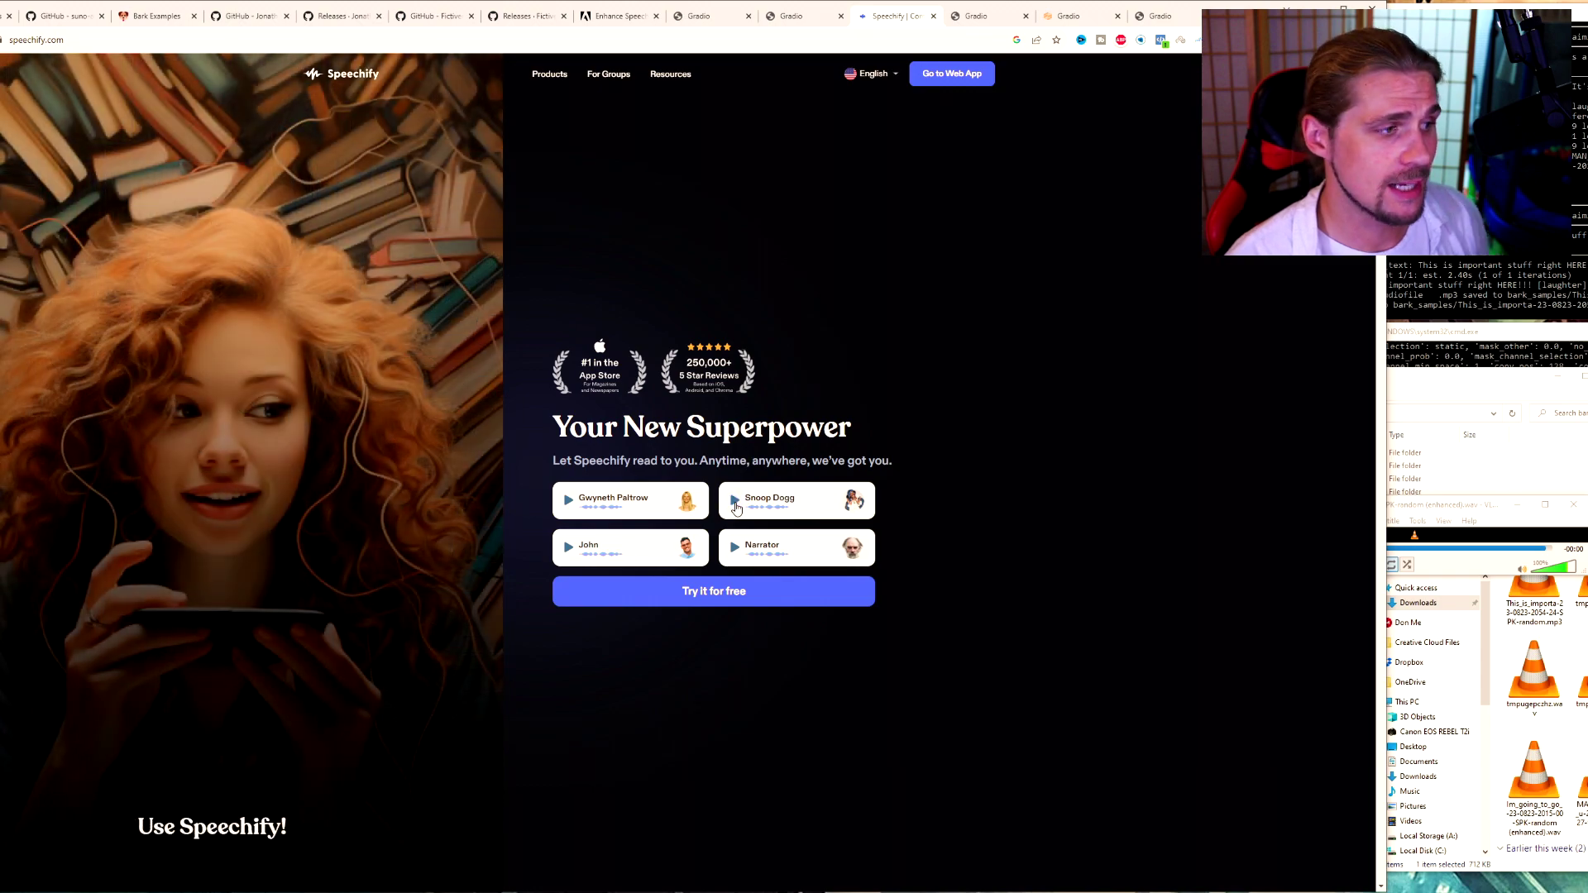
Play Speechify's Snoop Dogg sample, then switch to the Gwyneth Paltrow sample.
left_click(733, 500)
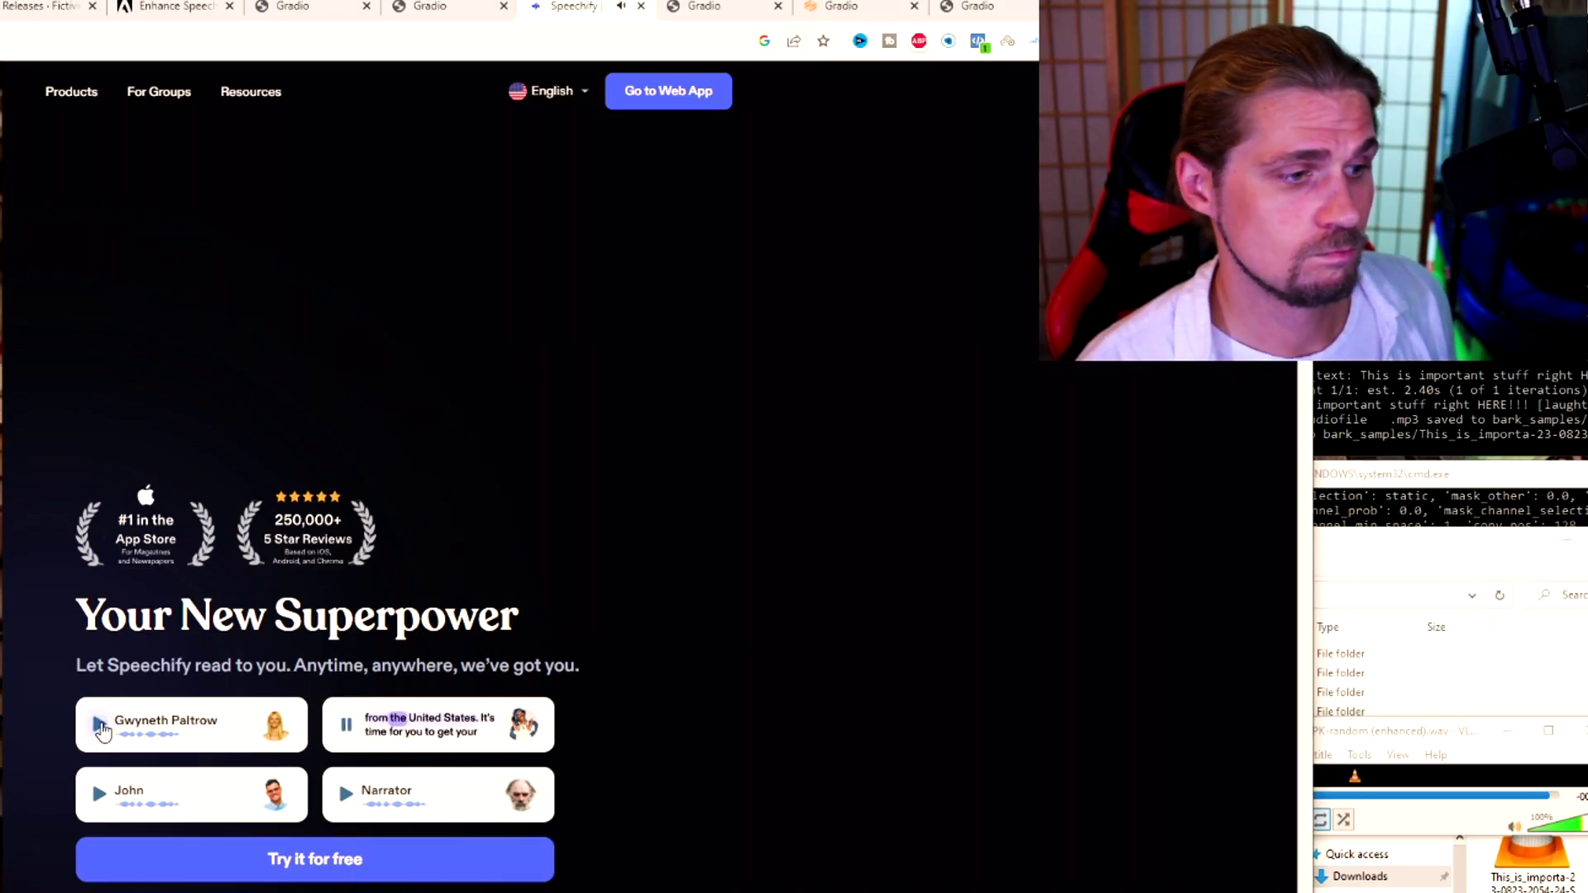
left_click(100, 726)
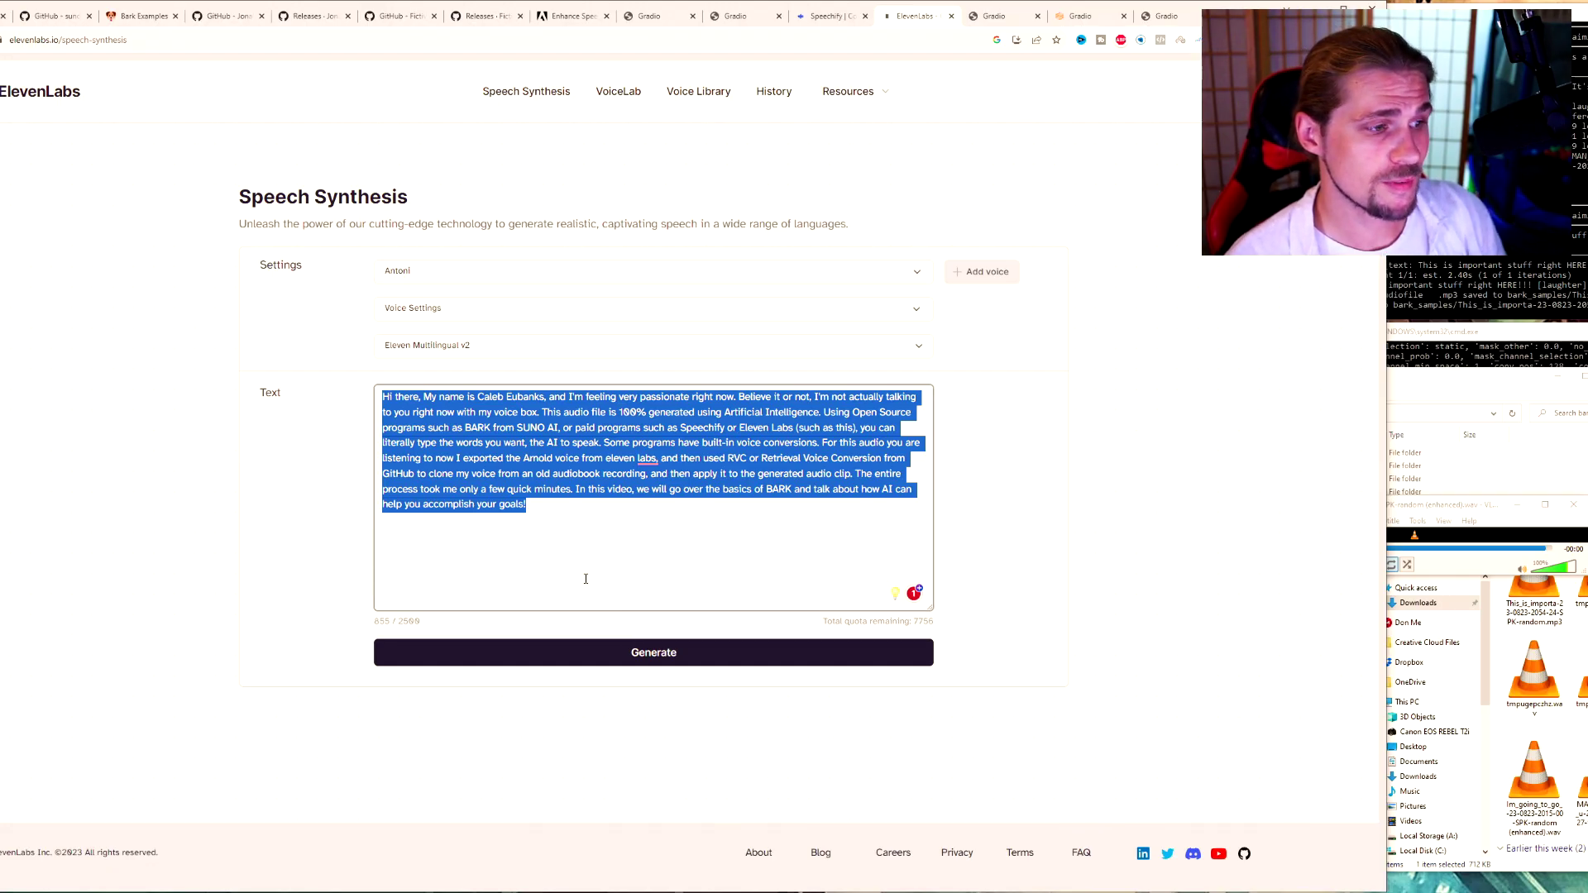
Change the ElevenLabs voice from Antoni to Josh and generate speech from the script.
left_click(570, 548)
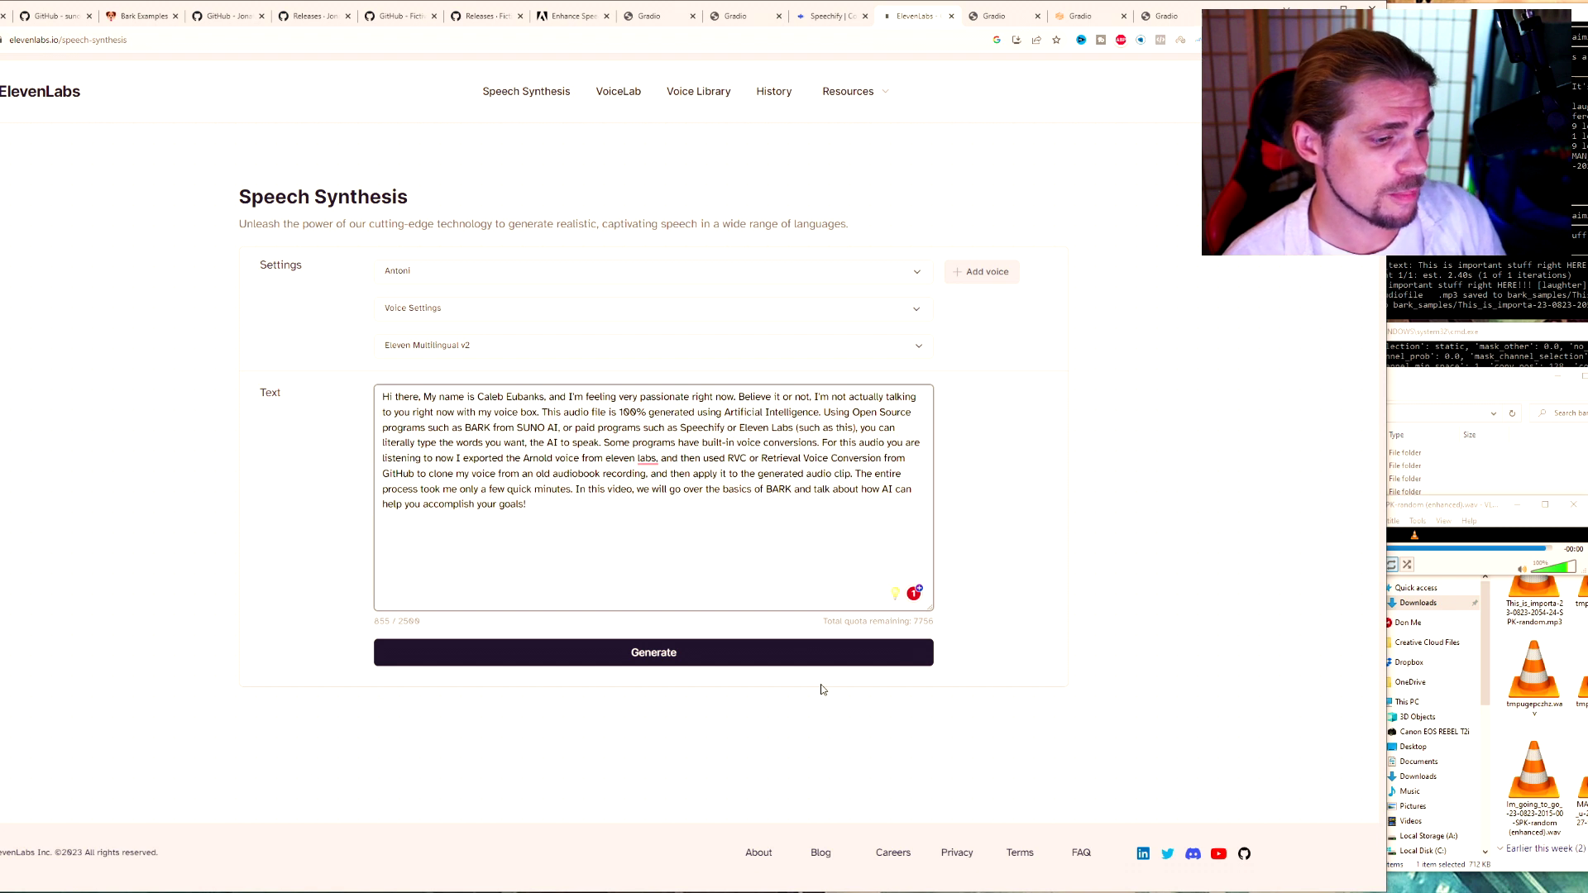
left_click(1094, 586)
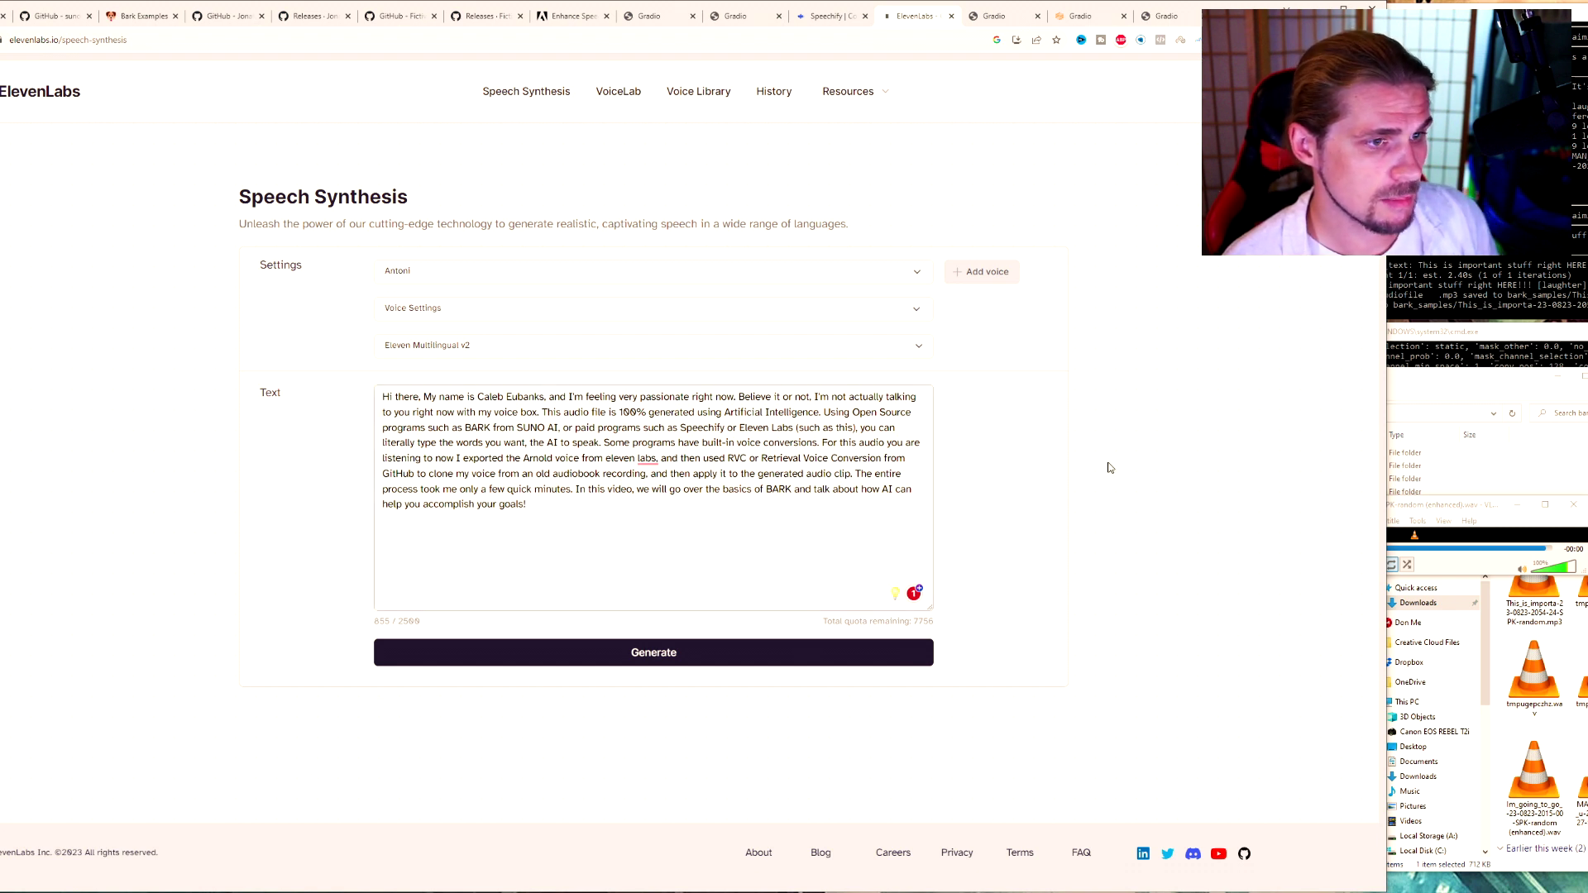
left_click(915, 270)
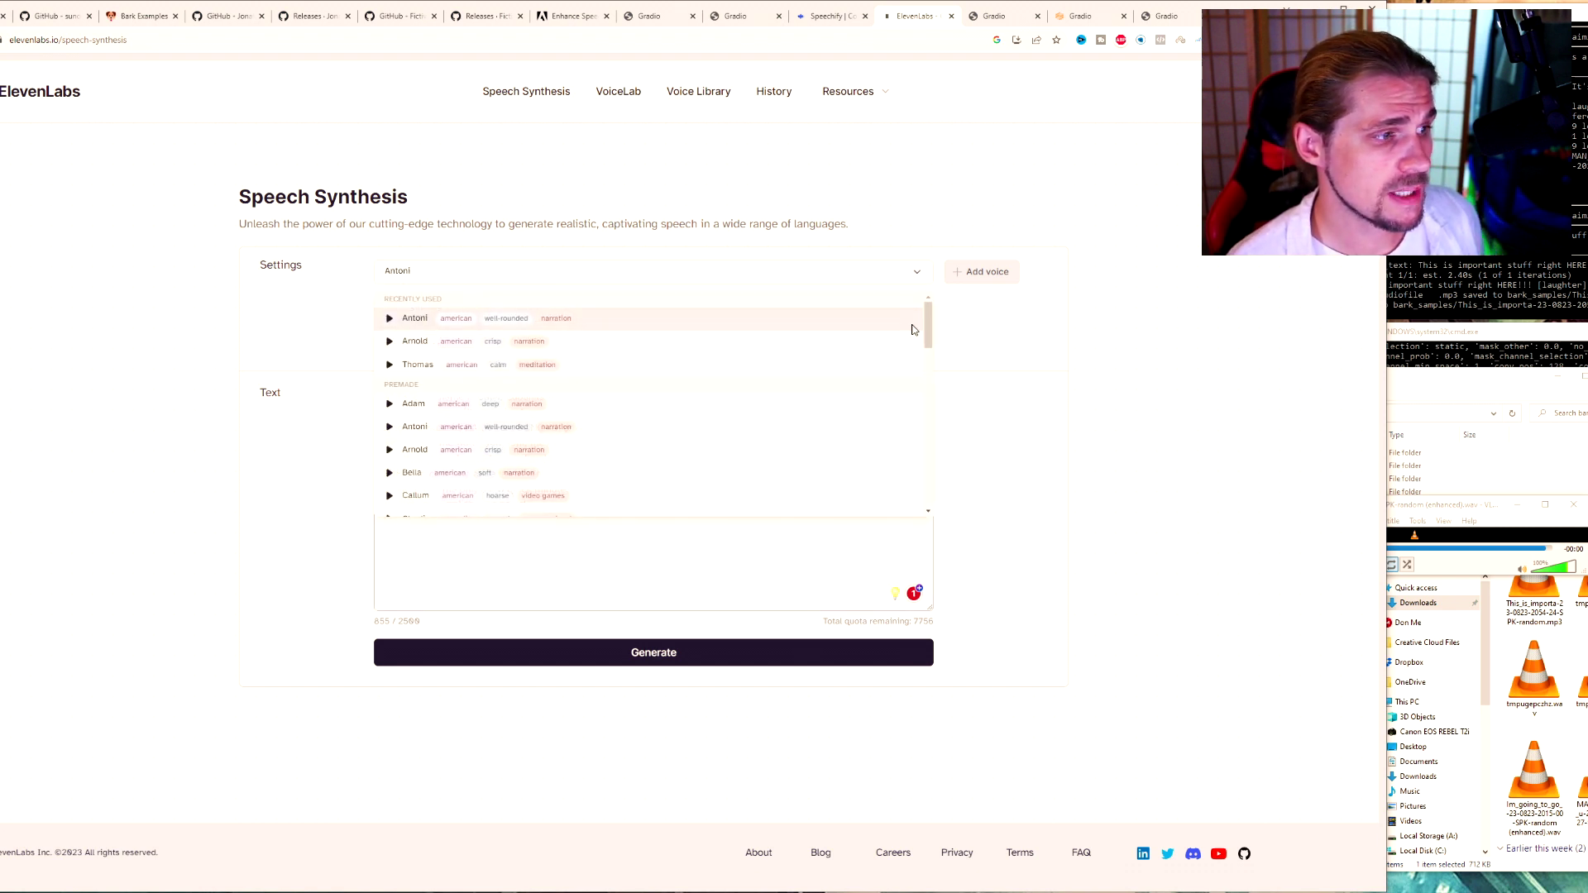
left_click_drag(927, 339, 925, 451)
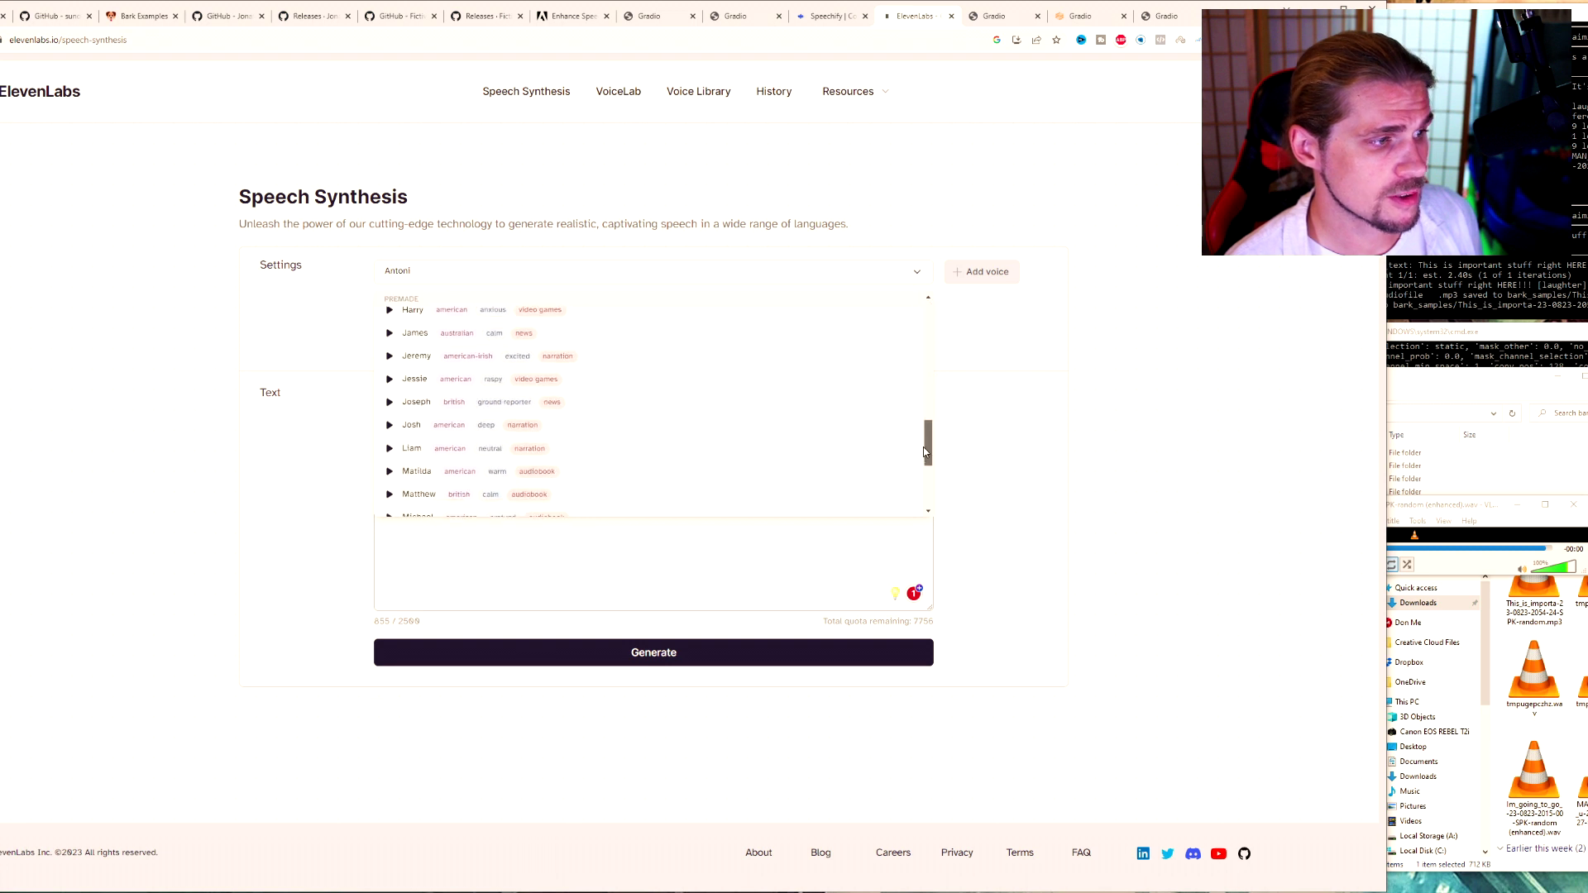
left_click(739, 432)
left_click(650, 662)
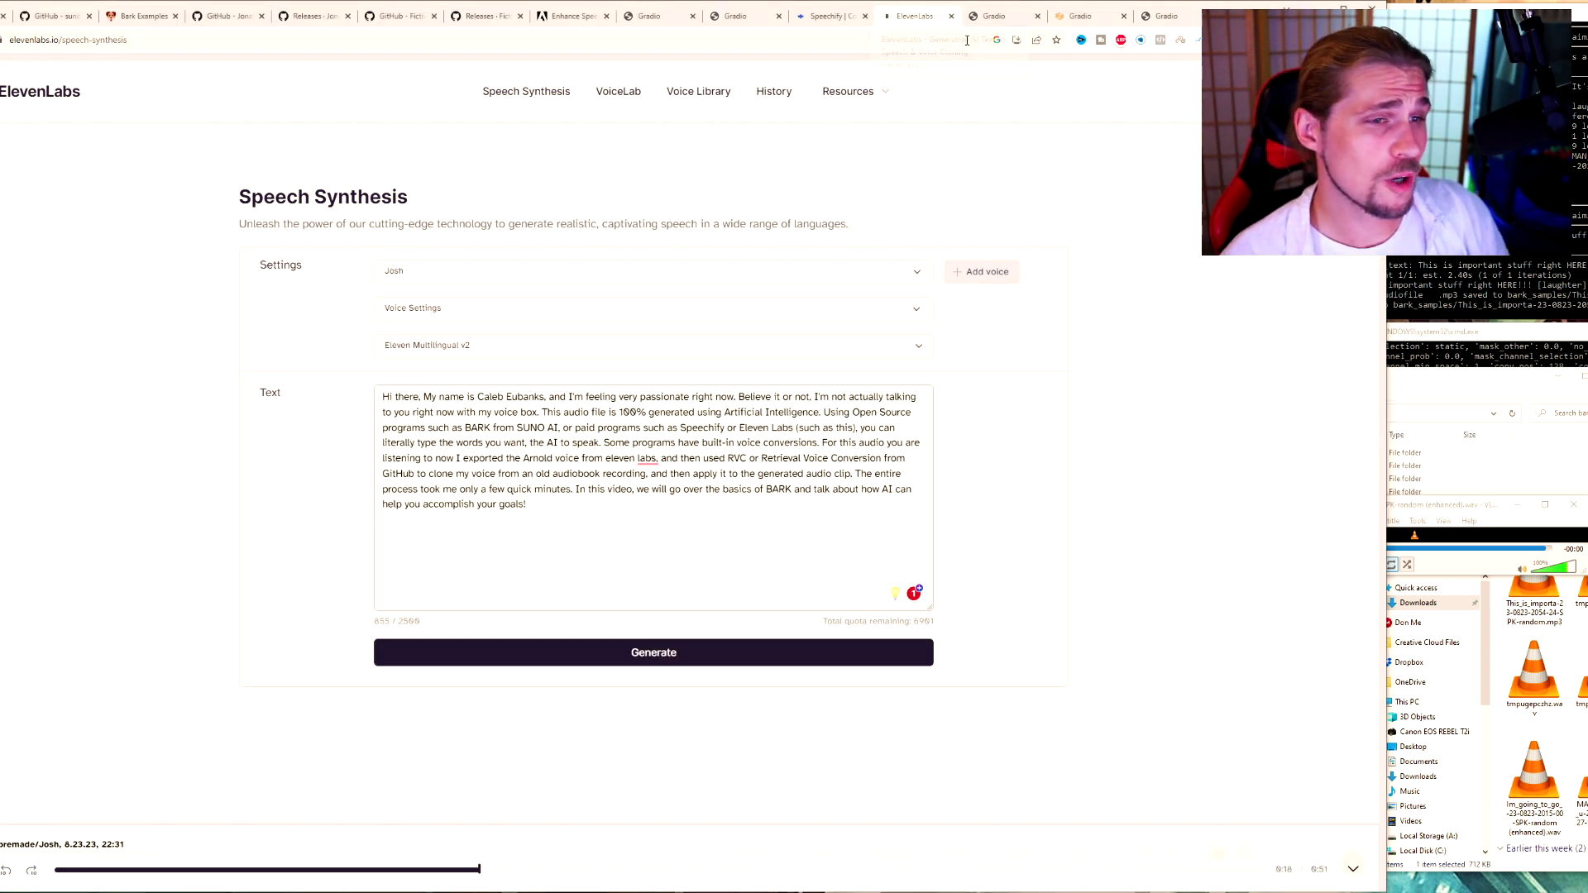
left_click(1080, 16)
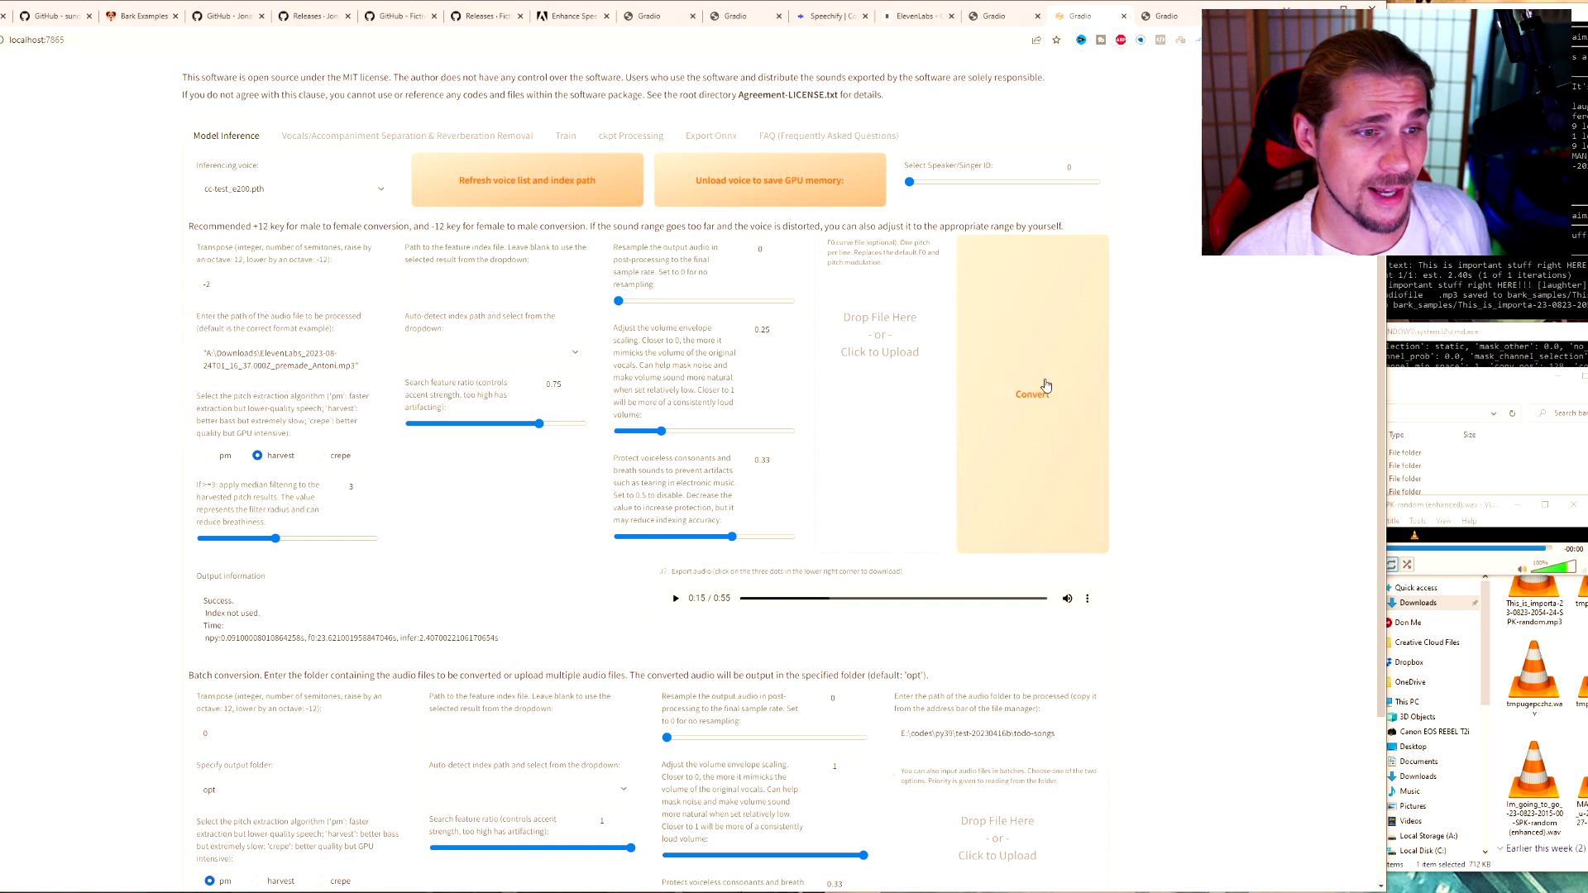
Play back the existing 0:55 cc-test_e200 conversion of the ElevenLabs Antoni clip.
left_click(676, 599)
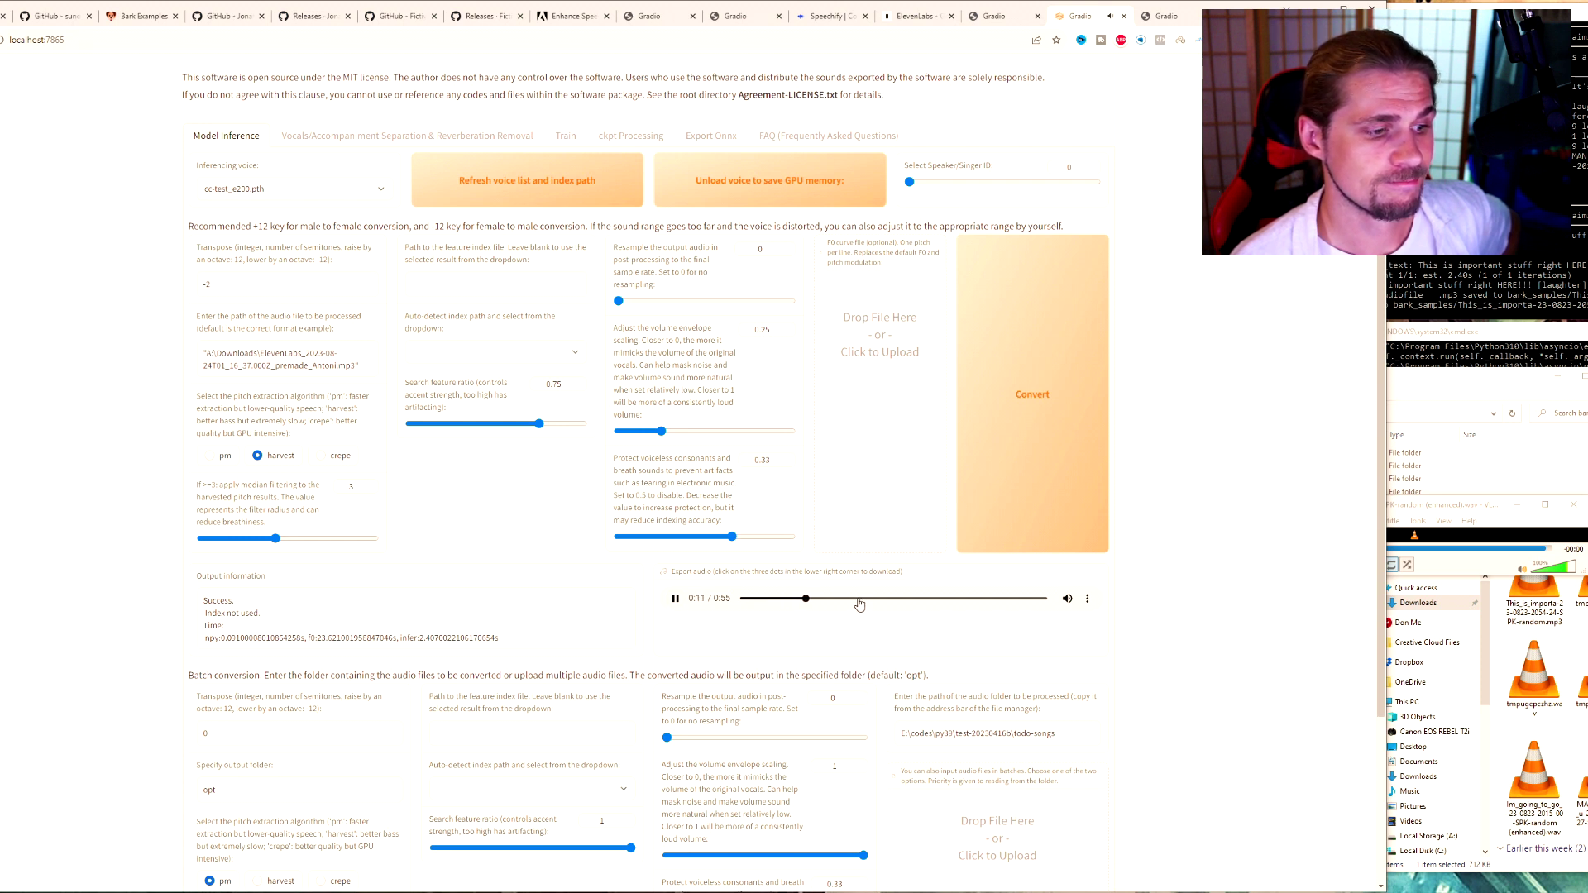
left_click(380, 191)
Reconvert the Antoni clip with the LeoD_e200.pth voice at transpose 0, producing a new 0:55 output.
left_click_drag(387, 302, 382, 229)
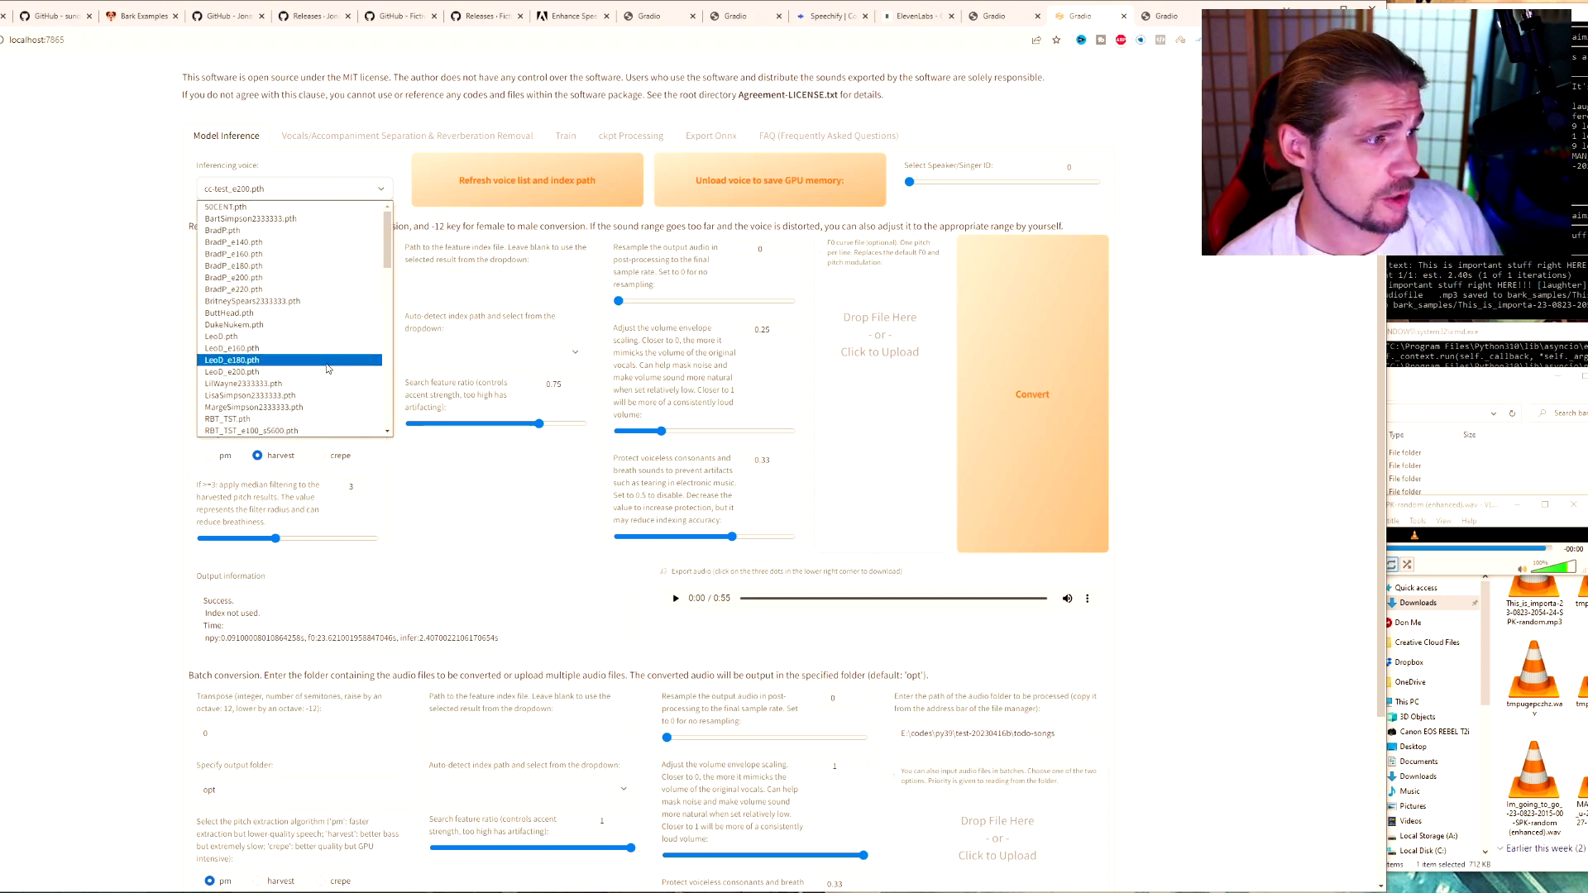
key("Escape")
left_click(1041, 355)
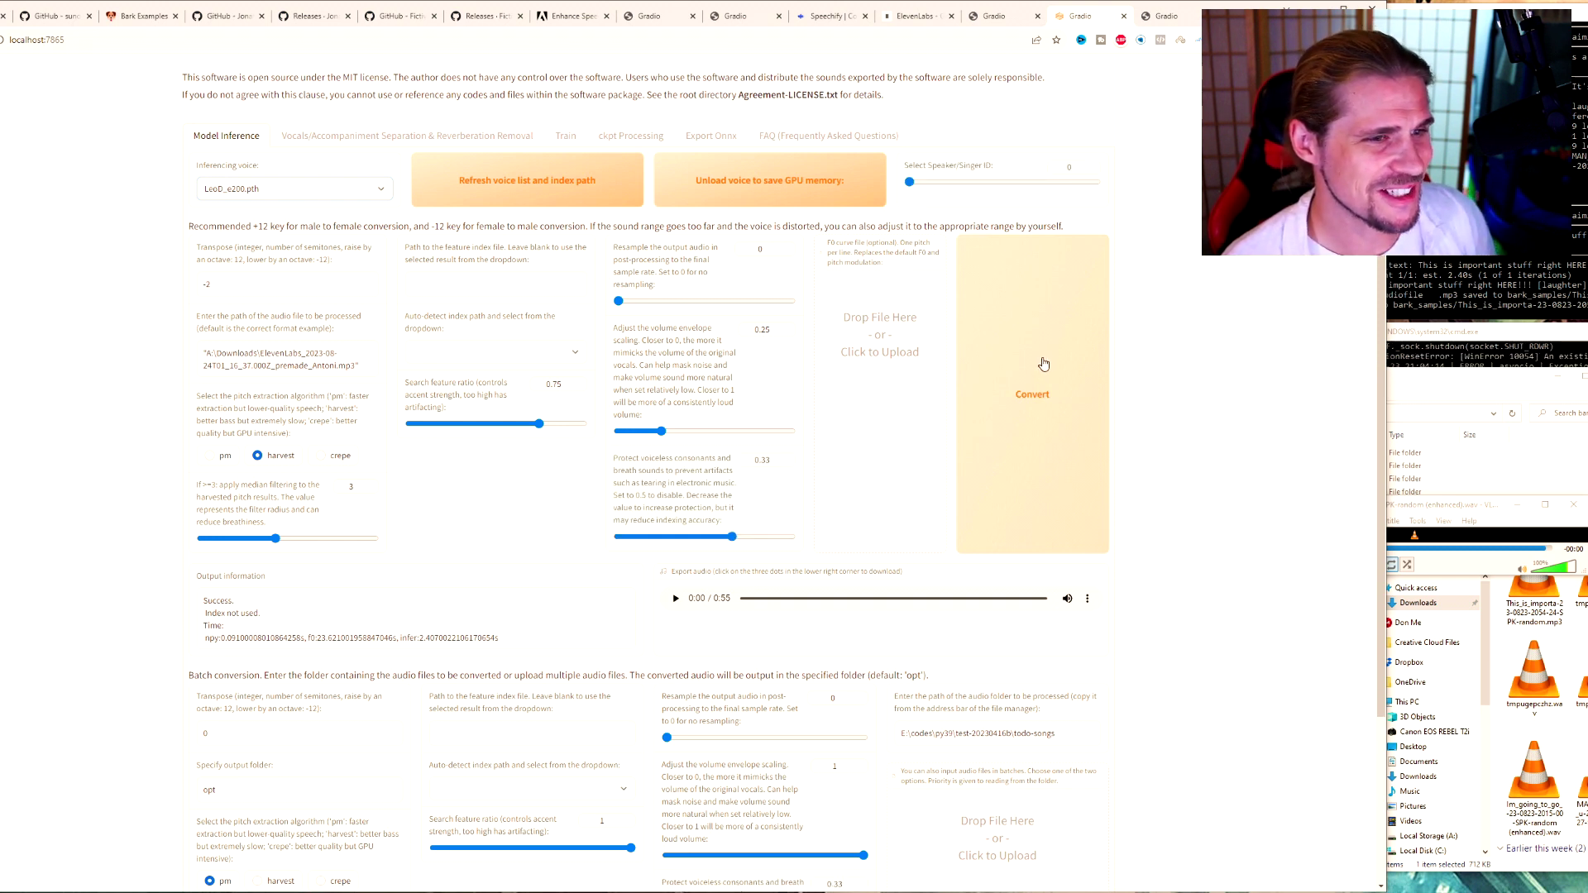
double_click(248, 290)
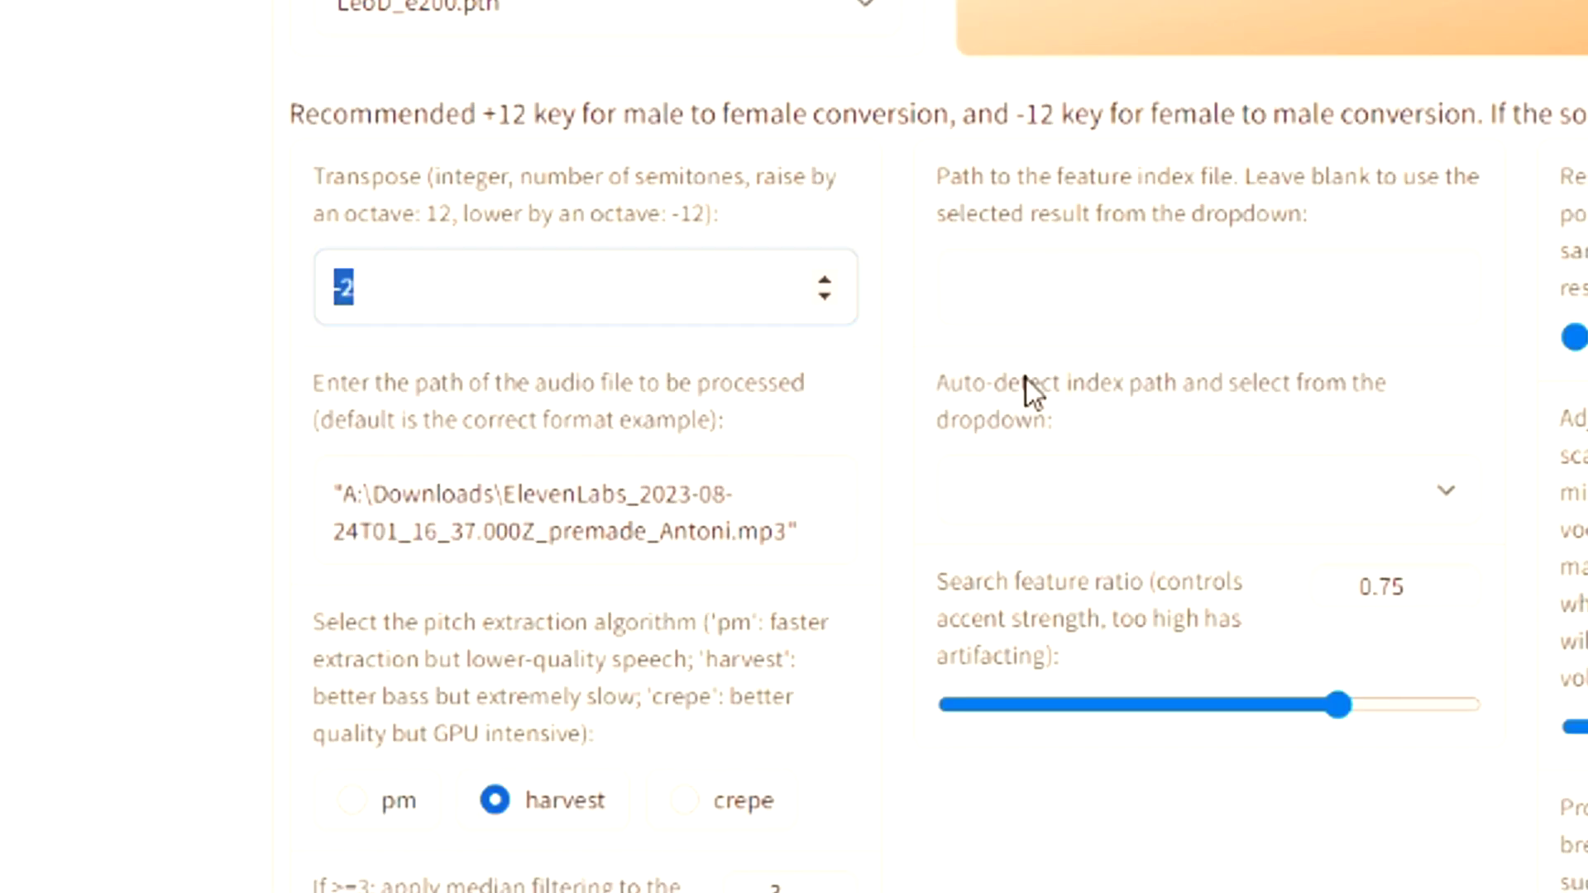
type("0")
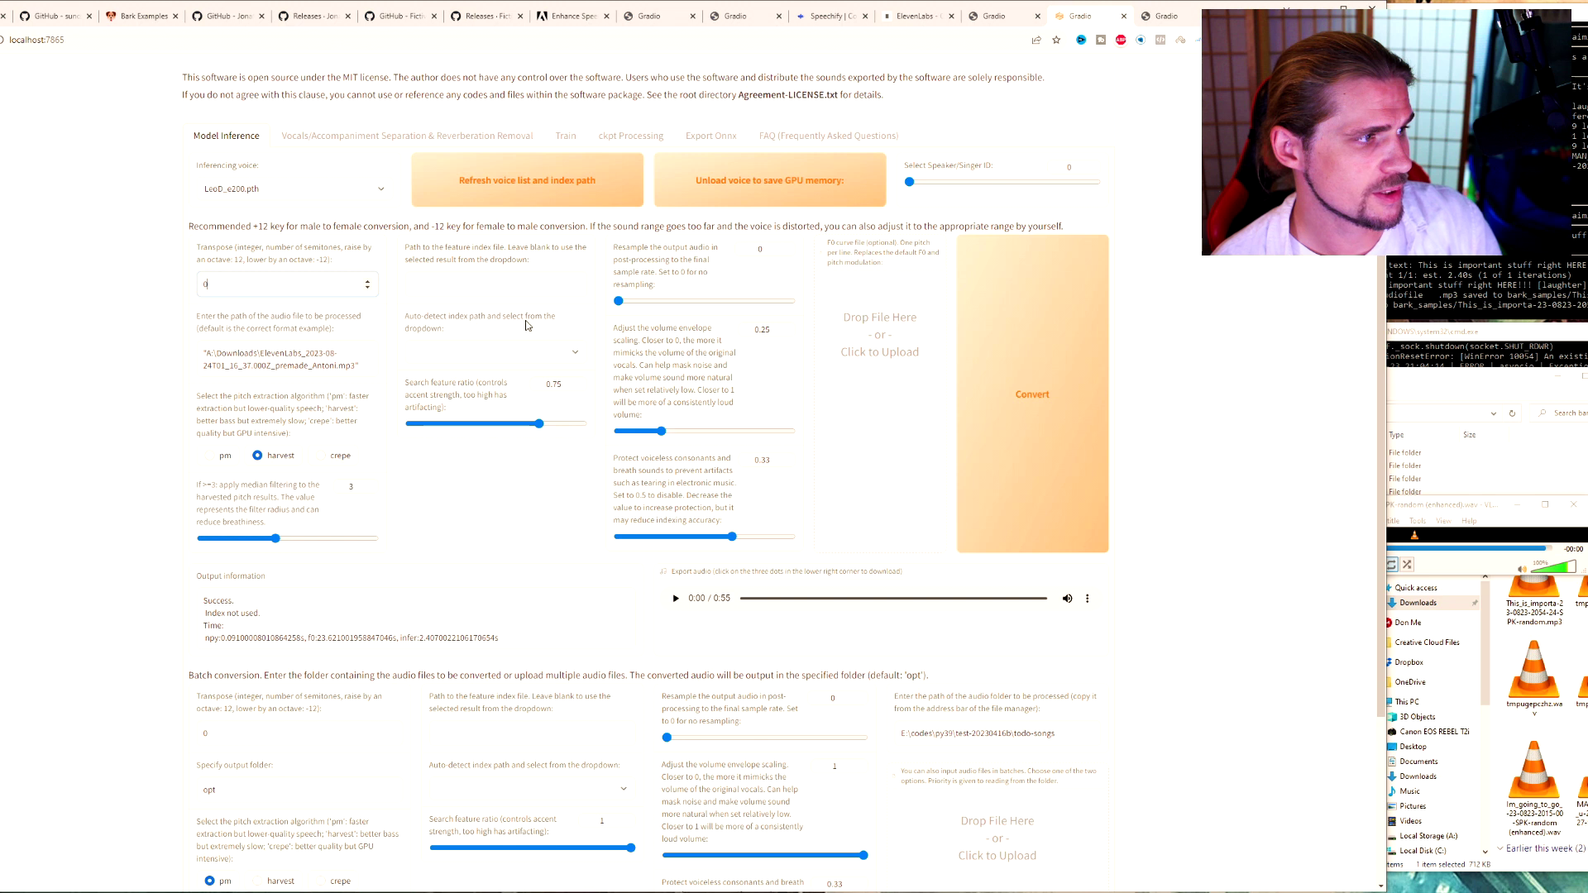
left_click(1049, 401)
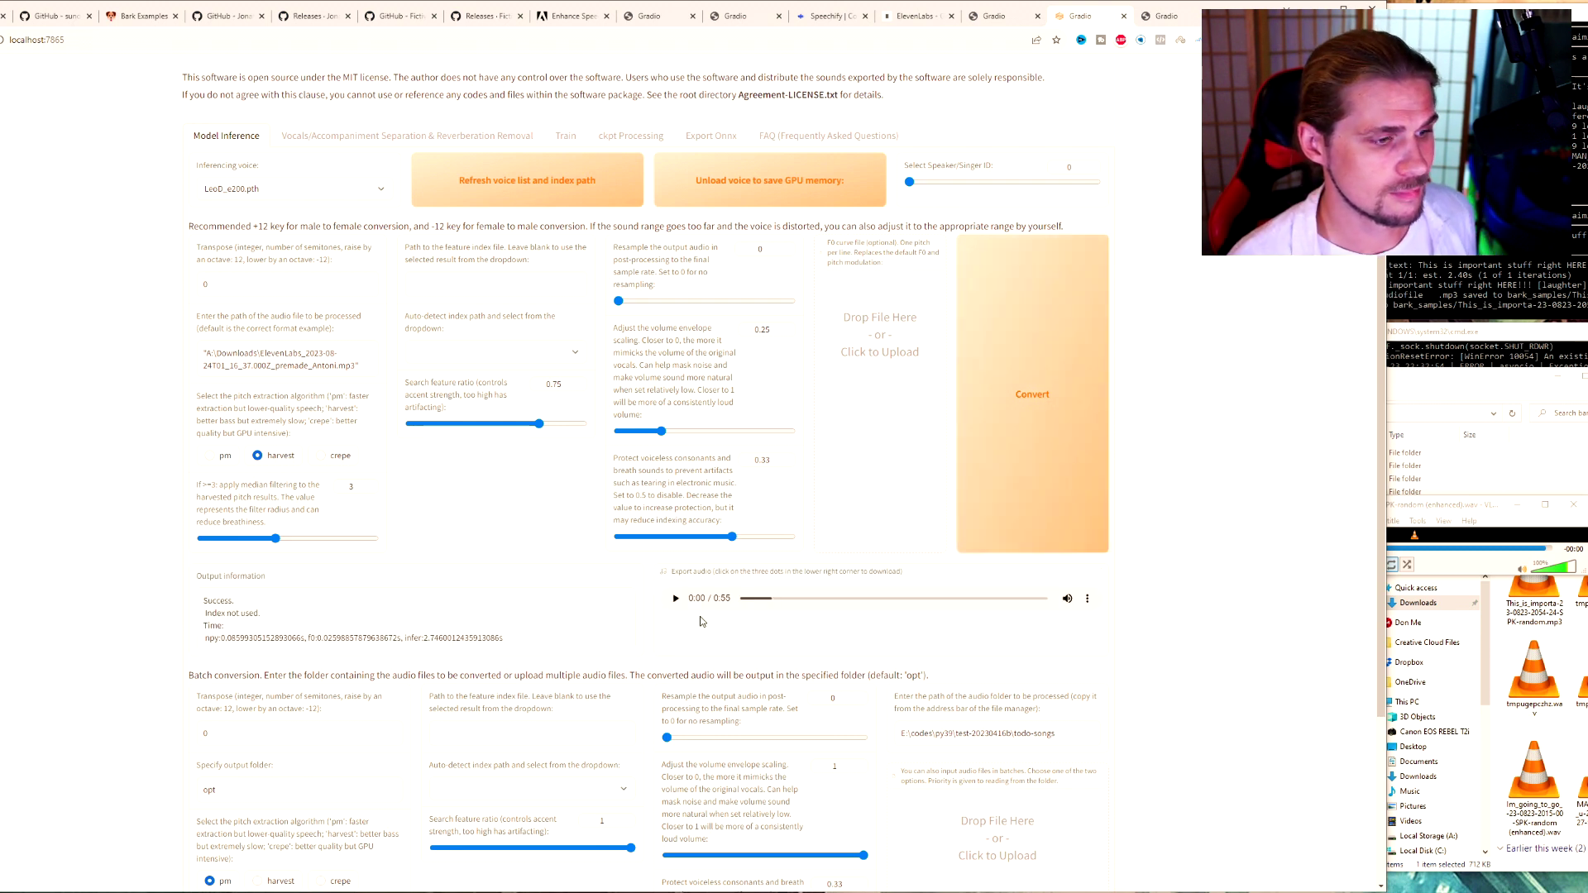
Listen to the new LeoD_e200 output, pausing at 0:23 of 0:55.
left_click(675, 599)
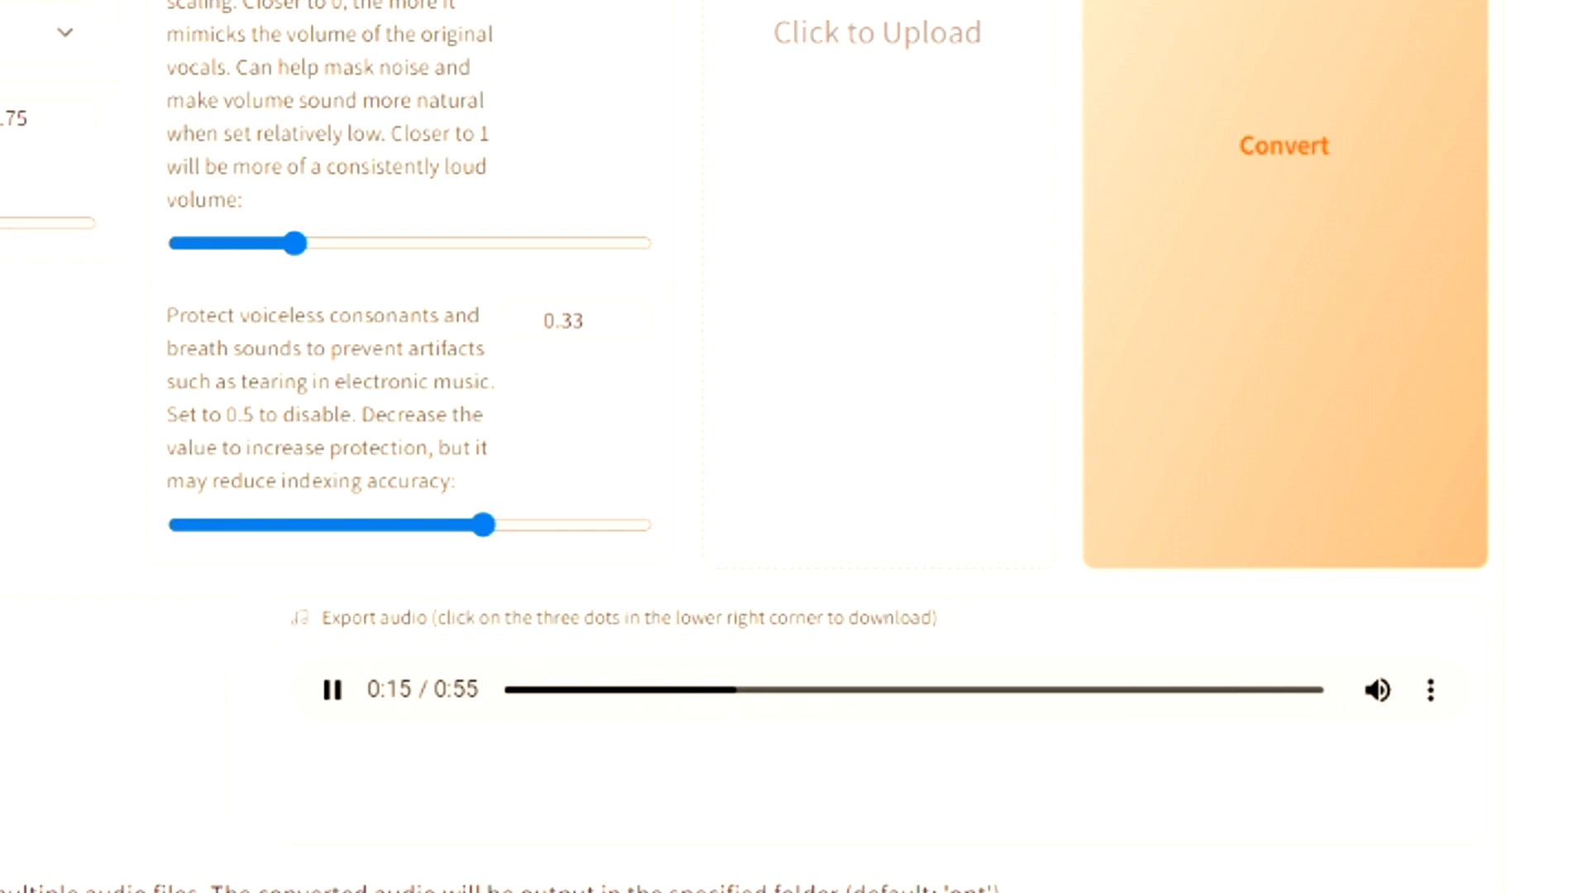
left_click(333, 692)
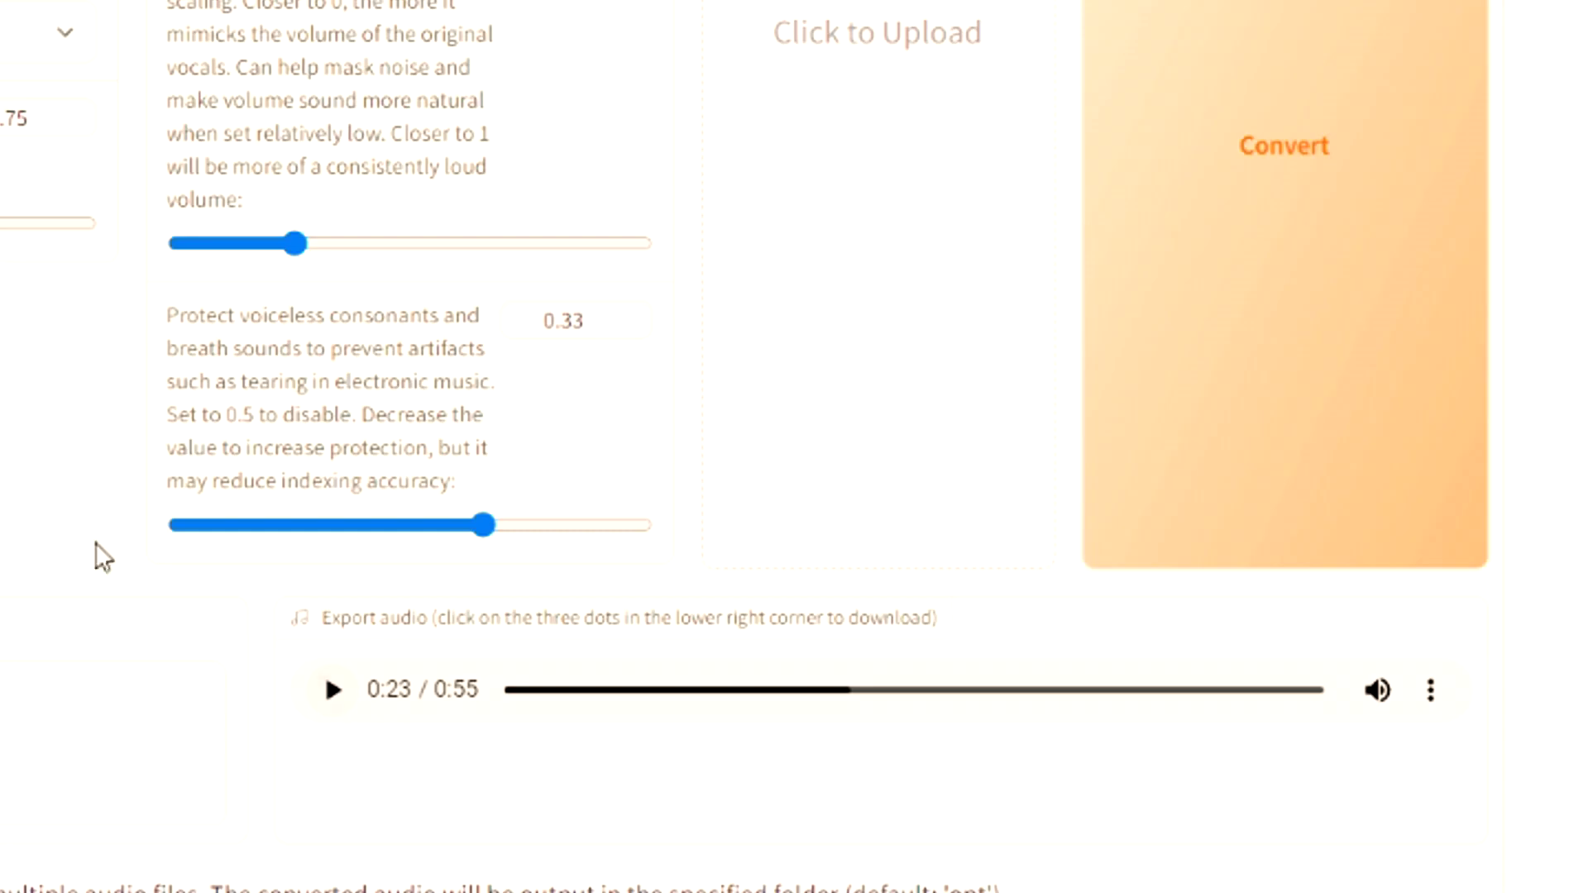